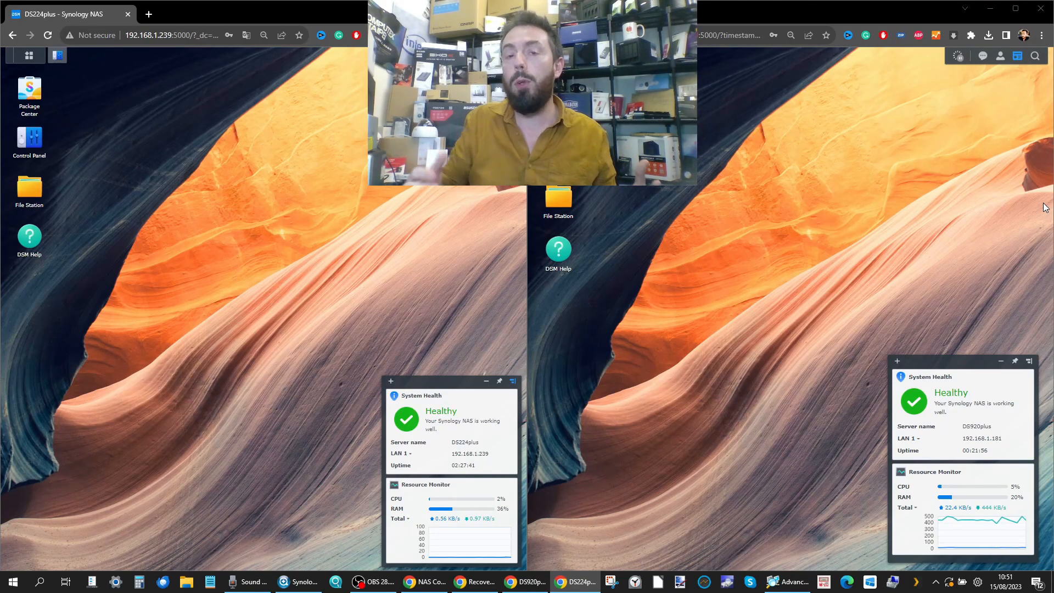
Step: Switch to OBS and hide the Video Capture Device source in the current scene
{"action": "left_click", "coordinate": [373, 581]}
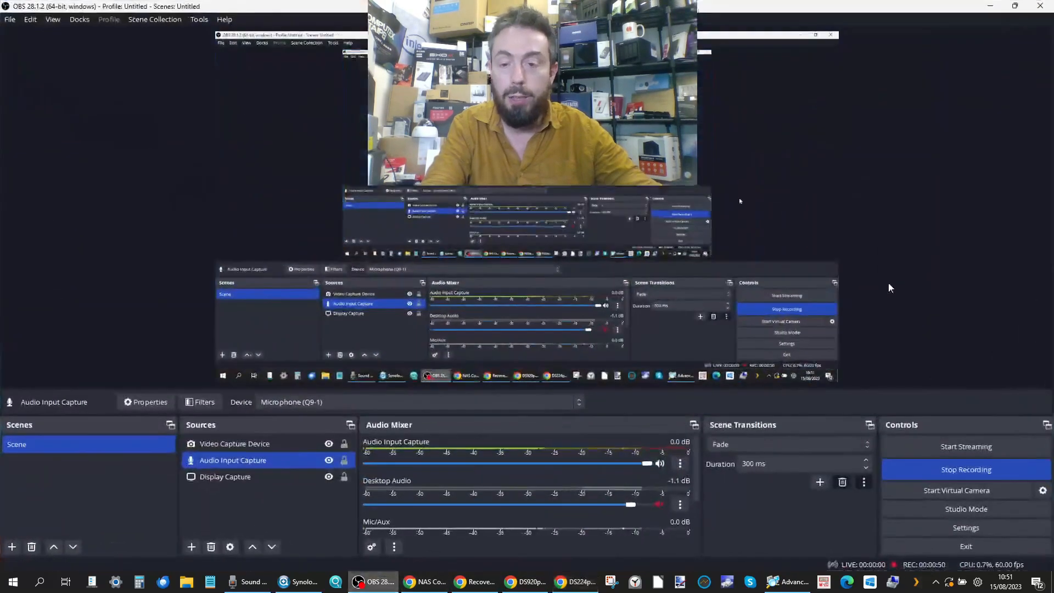
{"action": "left_click", "coordinate": [332, 445]}
{"action": "left_click", "coordinate": [989, 6]}
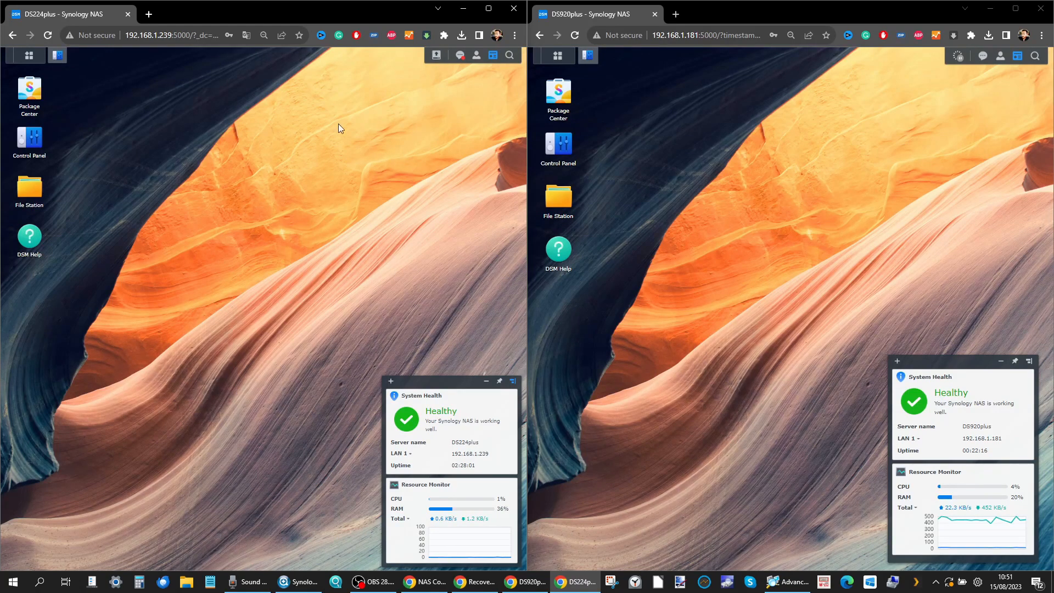
Step: Install the Hyper Backup beta from the beta packages in Package Center on the DS224plus NAS
{"action": "left_click", "coordinate": [485, 9]}
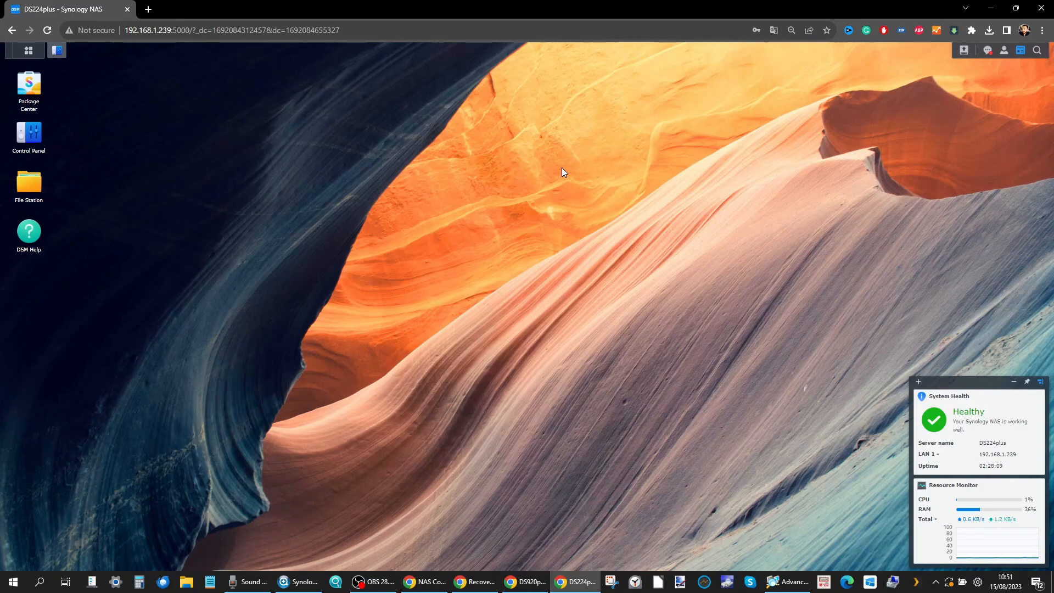
{"action": "left_click", "coordinate": [29, 87]}
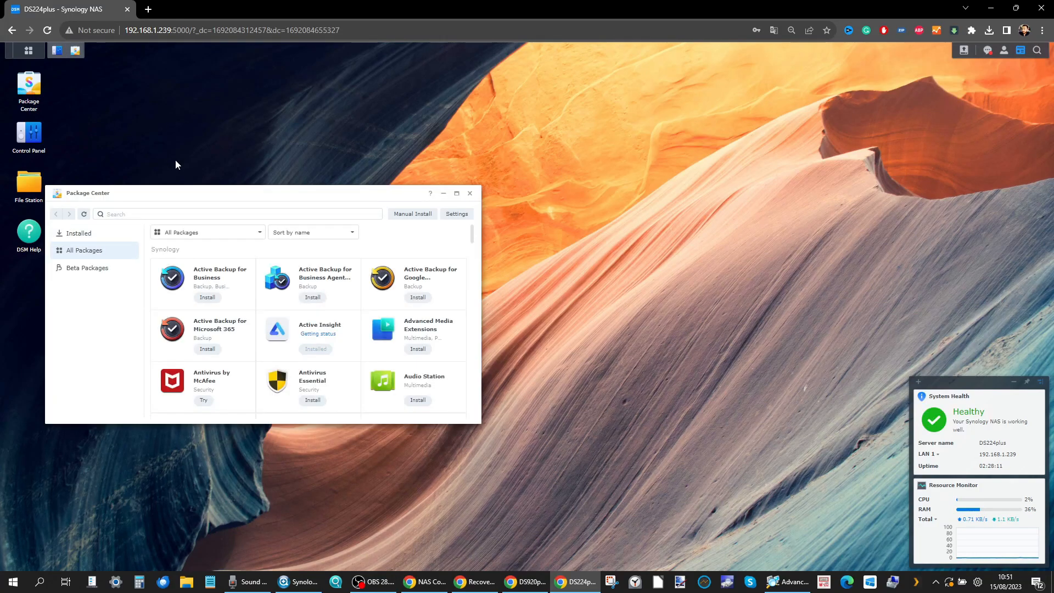
{"action": "left_click_drag", "start_coordinate": [174, 190], "coordinate": [332, 109]}
{"action": "left_click", "coordinate": [246, 188]}
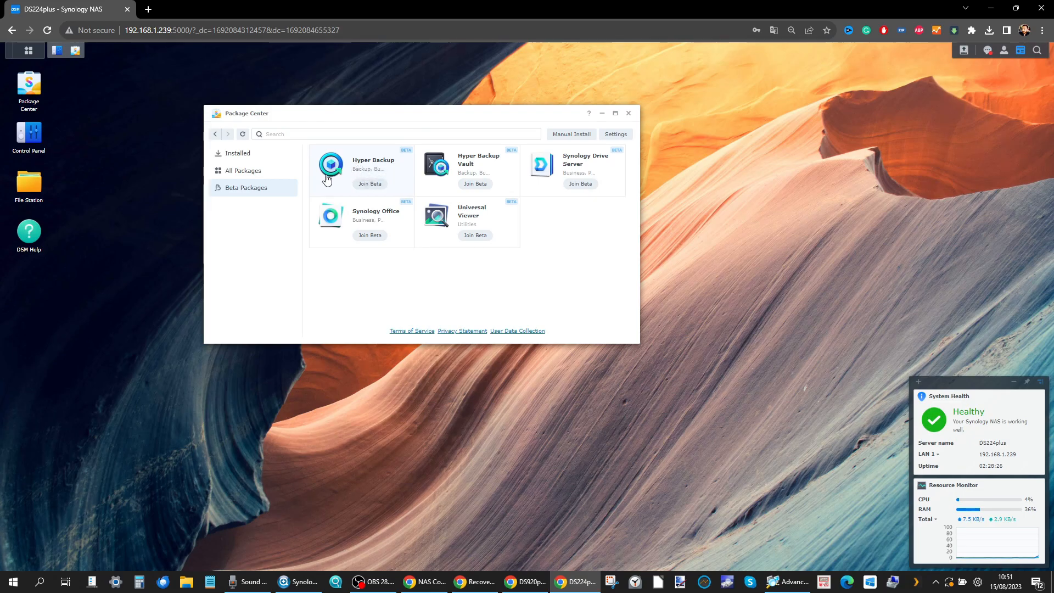
{"action": "left_click", "coordinate": [366, 187]}
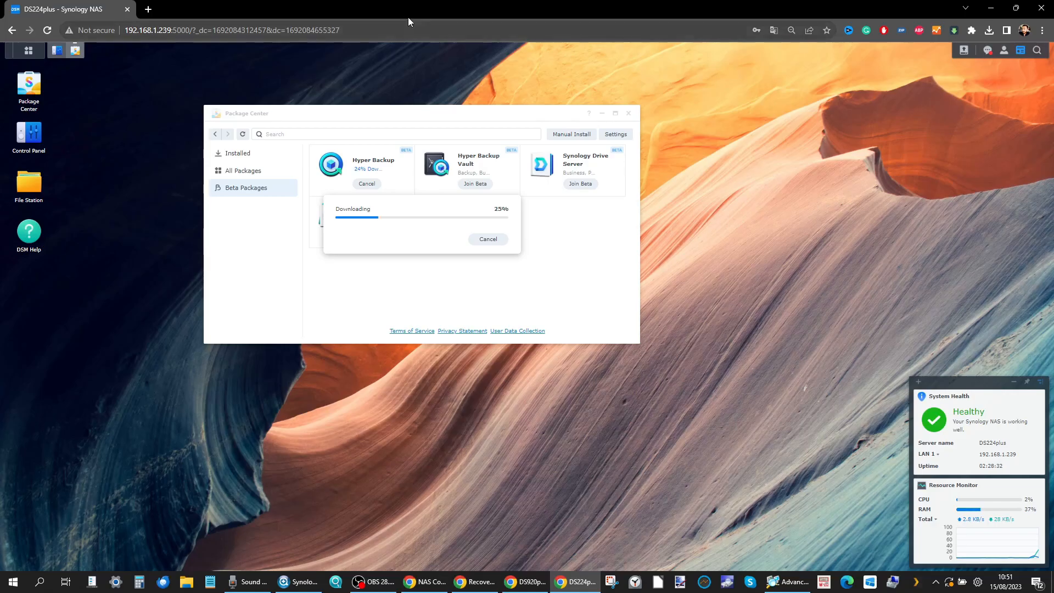
Step: Install the Hyper Backup Vault beta from the beta packages in Package Center on the DS920plus NAS
{"action": "left_click_drag", "start_coordinate": [409, 15], "coordinate": [0, 153]}
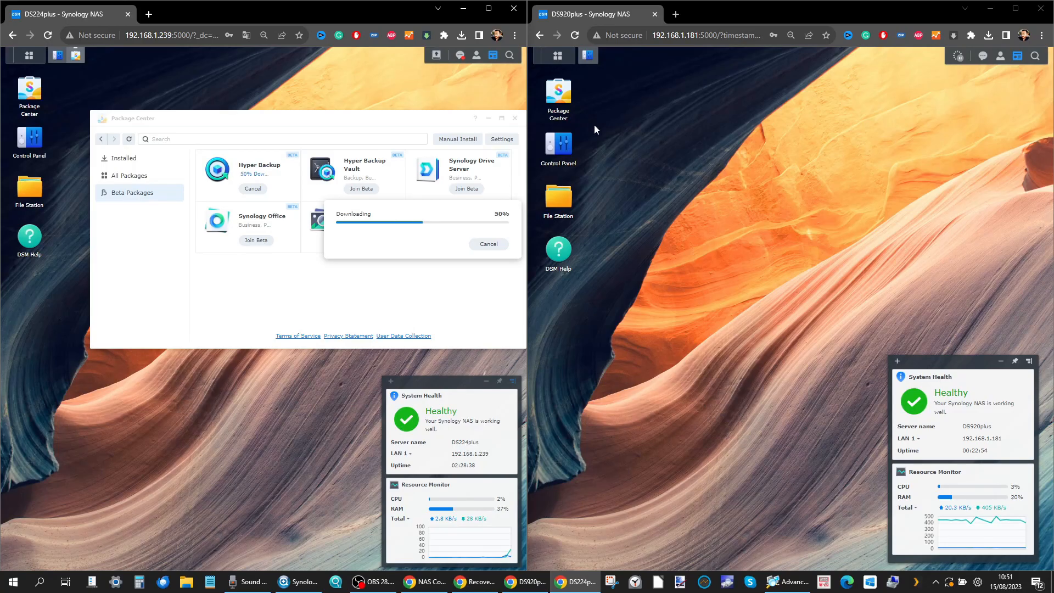
{"action": "left_click", "coordinate": [564, 105]}
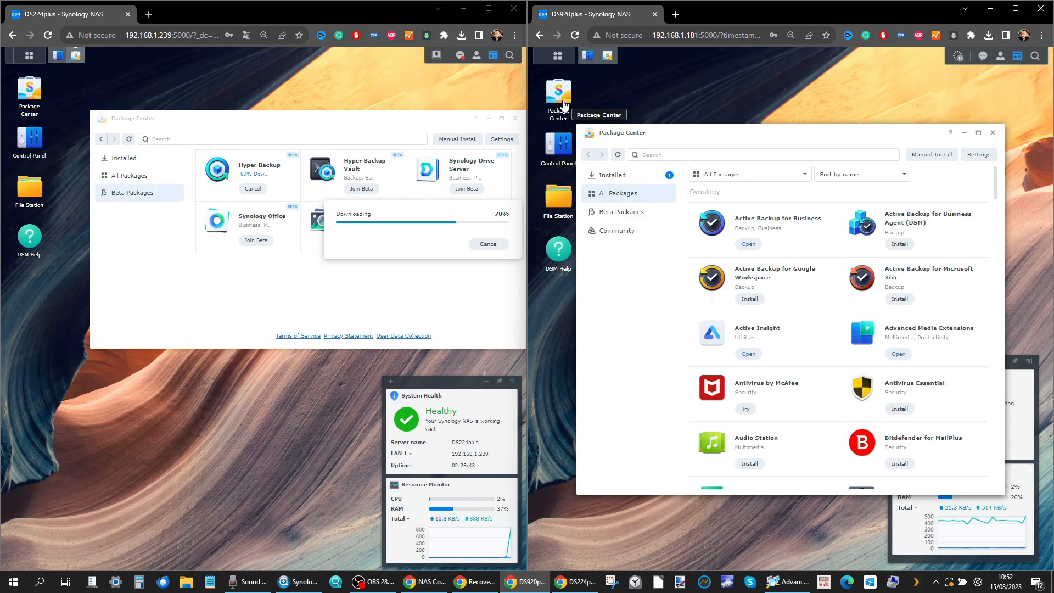
{"action": "left_click", "coordinate": [619, 212]}
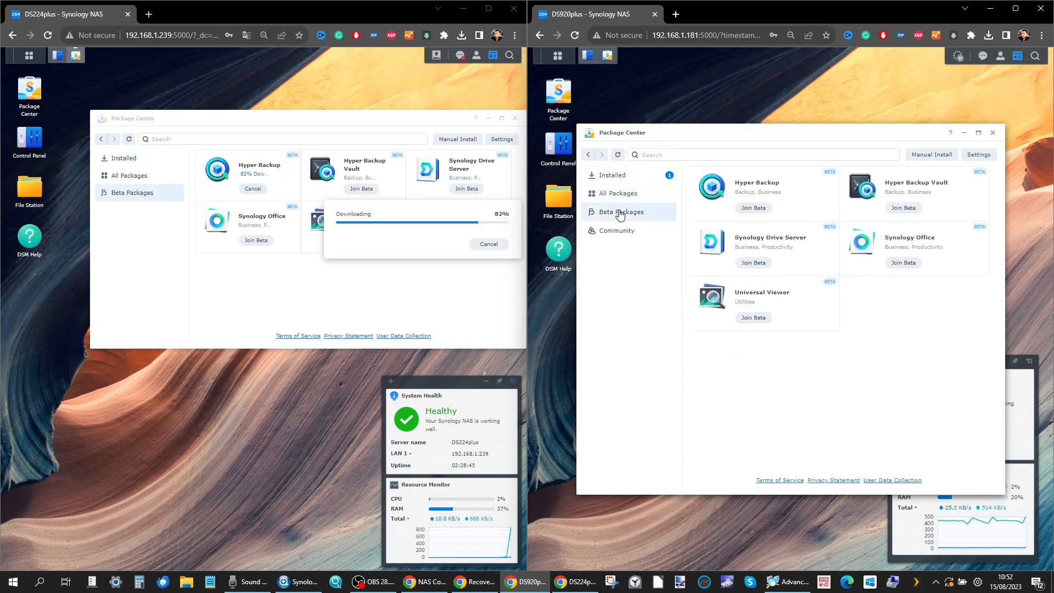
{"action": "left_click", "coordinate": [928, 184]}
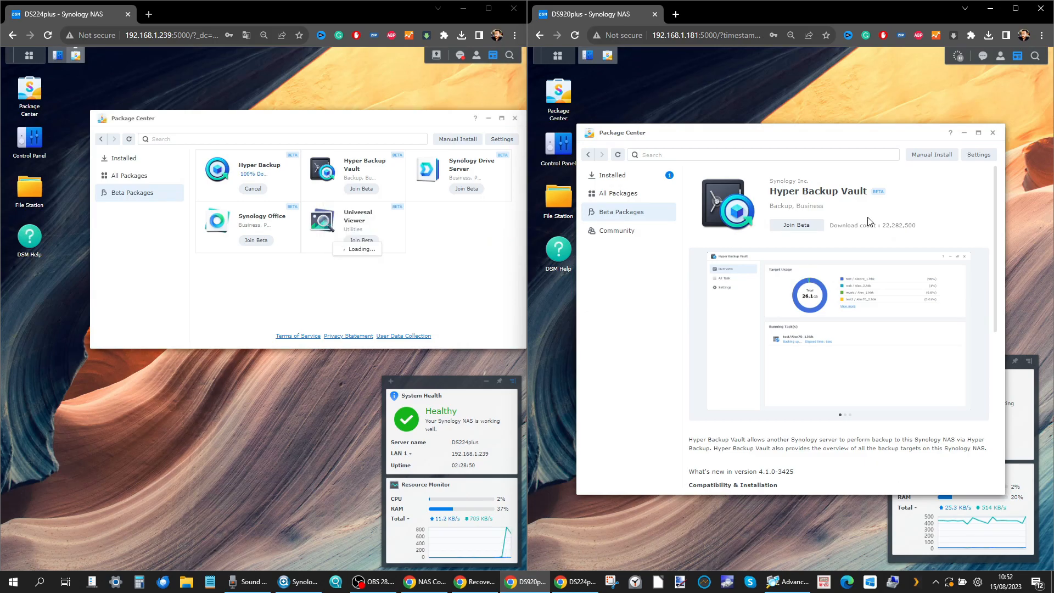
{"action": "left_click", "coordinate": [784, 227]}
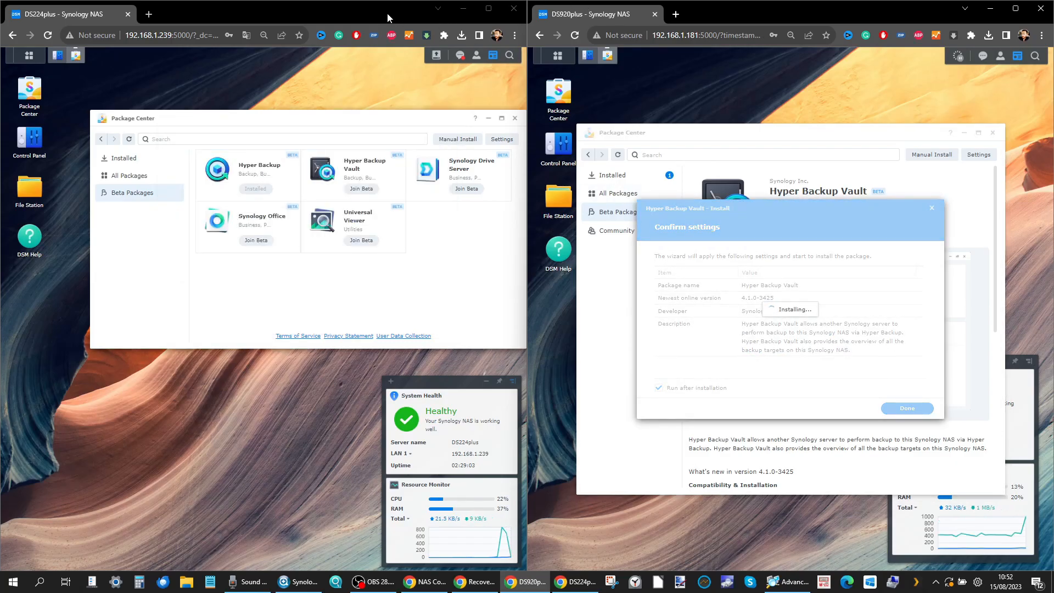
Step: Launch Hyper Backup on the DS224plus in a maximized window, with the page enlarged and its Backup Wizard moved clear of the desktop bar
{"action": "left_click", "coordinate": [488, 8]}
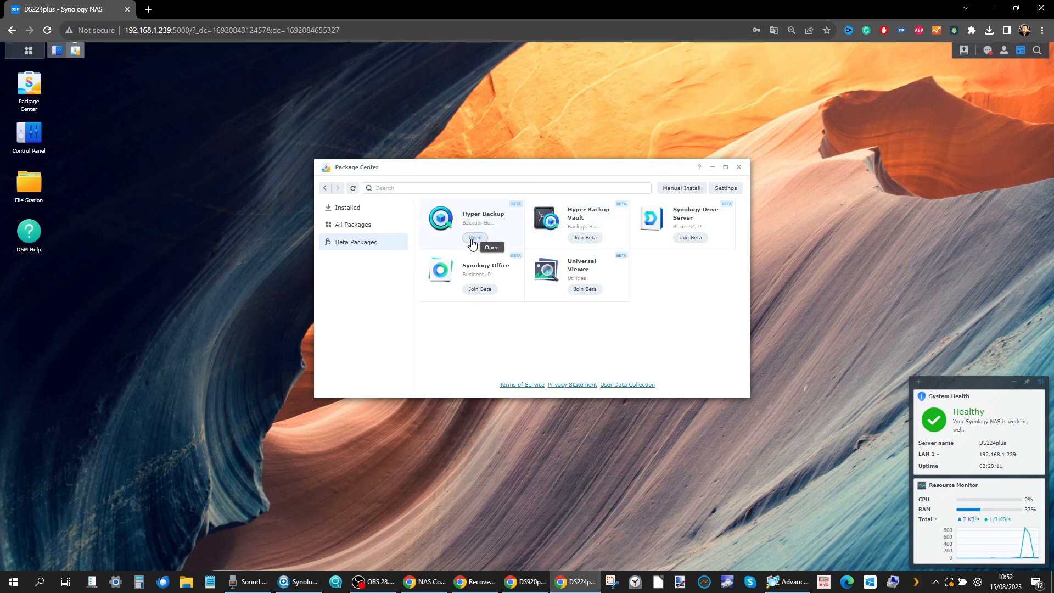
{"action": "left_click", "coordinate": [16, 51]}
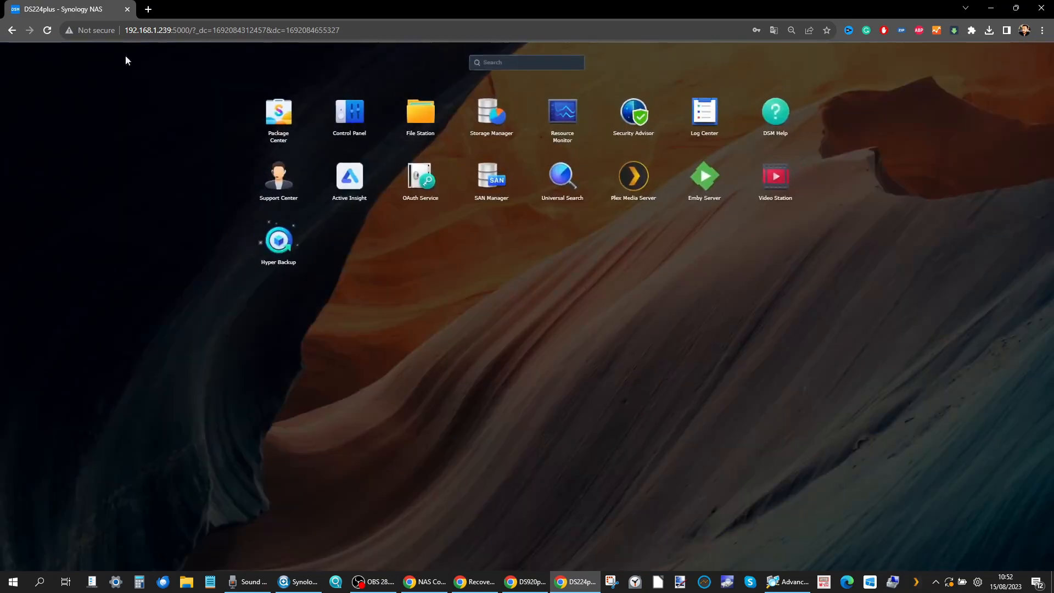
{"action": "left_click", "coordinate": [277, 246]}
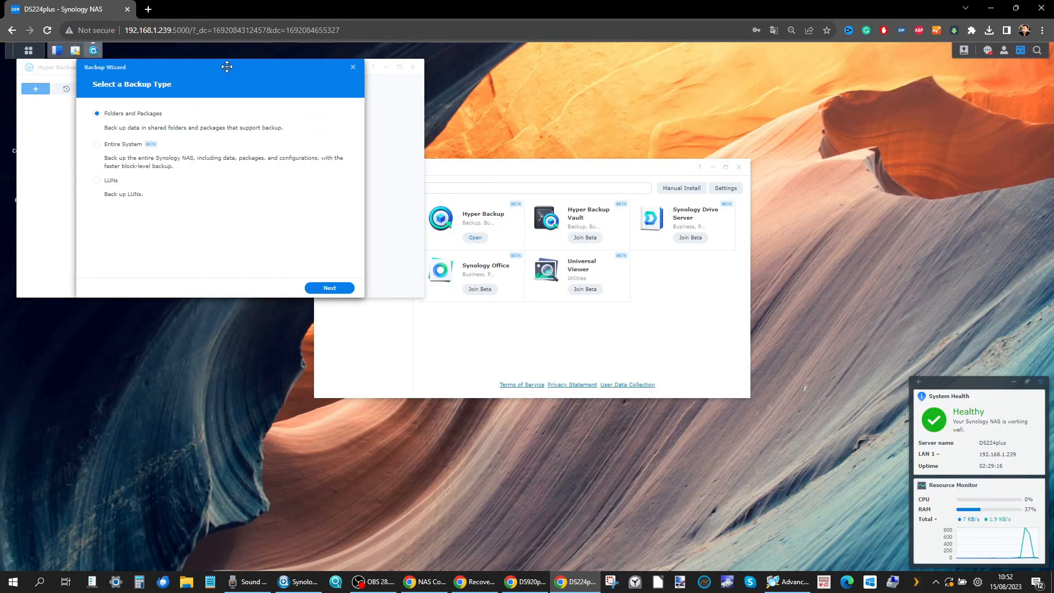
{"action": "key", "text": "ctrl+plus"}
{"action": "key", "text": "ctrl+plus"}
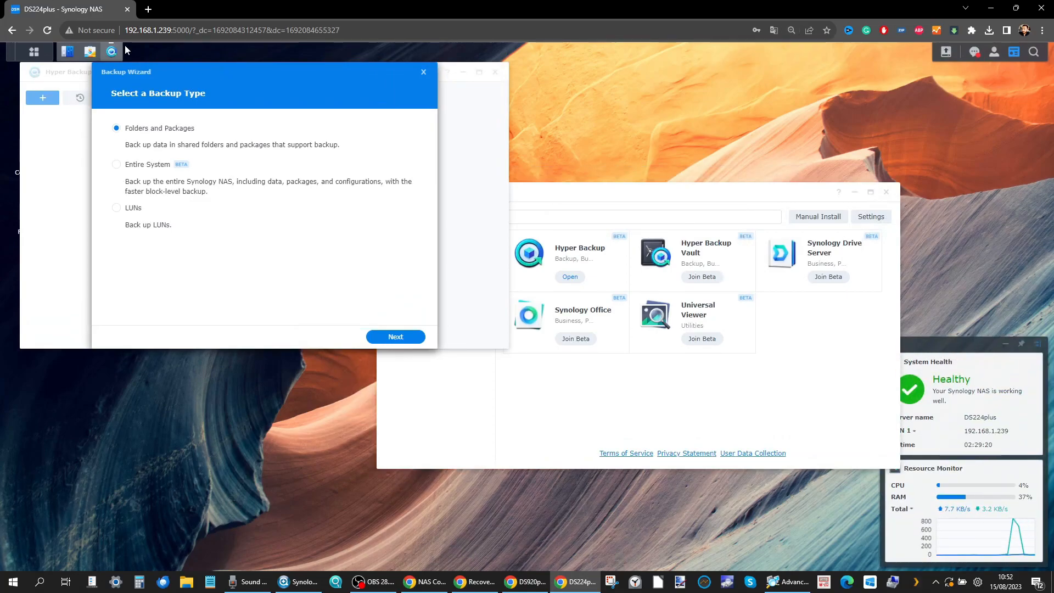
{"action": "left_click_drag", "start_coordinate": [130, 70], "coordinate": [152, 106]}
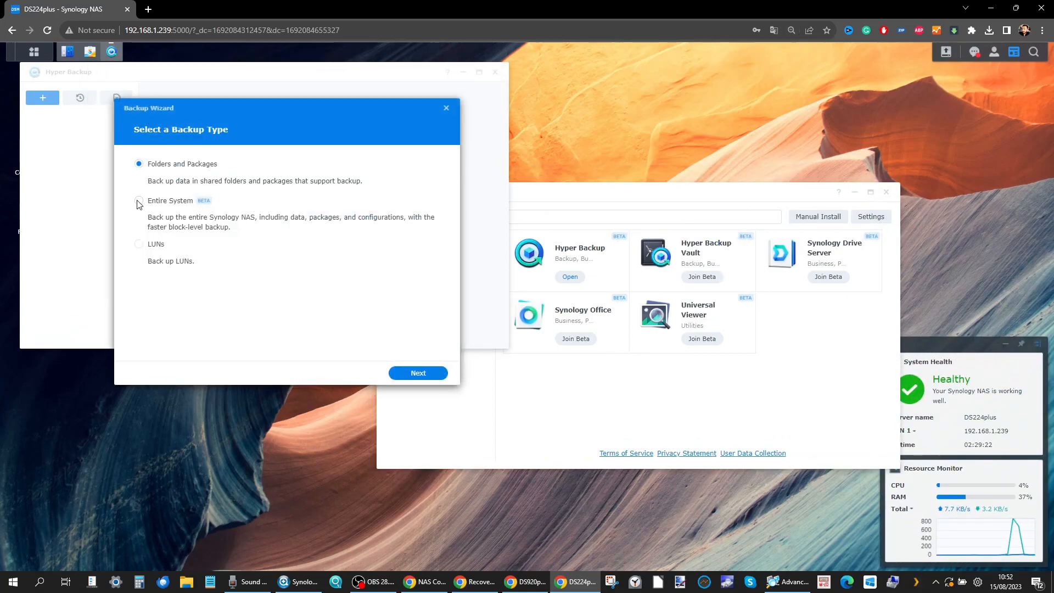
Step: Choose Entire System as the backup type and proceed to the wizard's backup destination settings
{"action": "scroll", "coordinate": [137, 203], "scroll_direction": "up", "scroll_amount": 3}
{"action": "scroll", "coordinate": [137, 202], "scroll_direction": "up", "scroll_amount": 3}
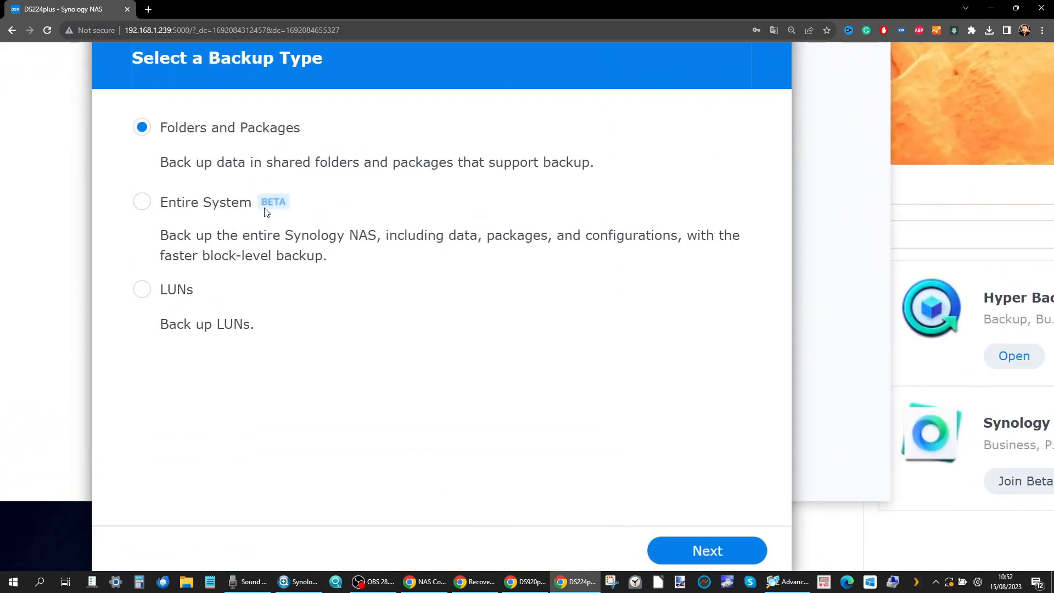
{"action": "scroll", "coordinate": [112, 203], "scroll_direction": "down", "scroll_amount": 3}
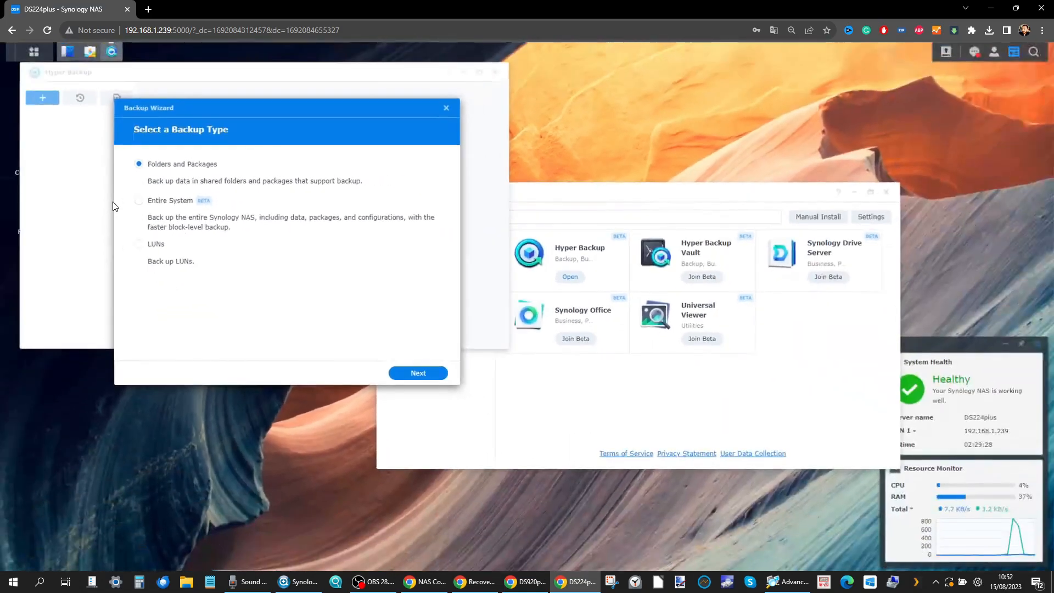
{"action": "left_click", "coordinate": [139, 201]}
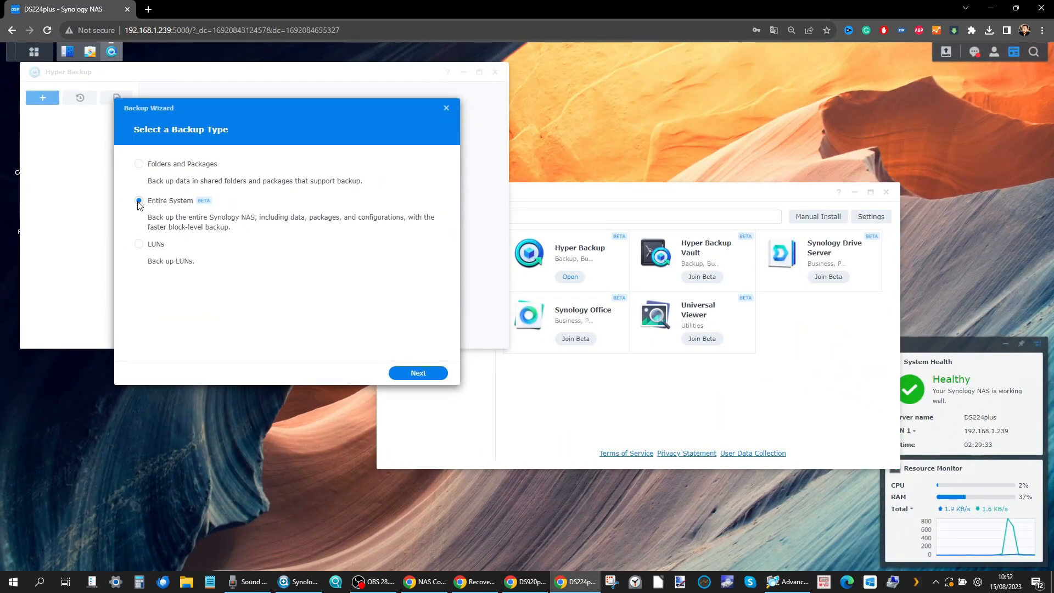
{"action": "left_click", "coordinate": [424, 374]}
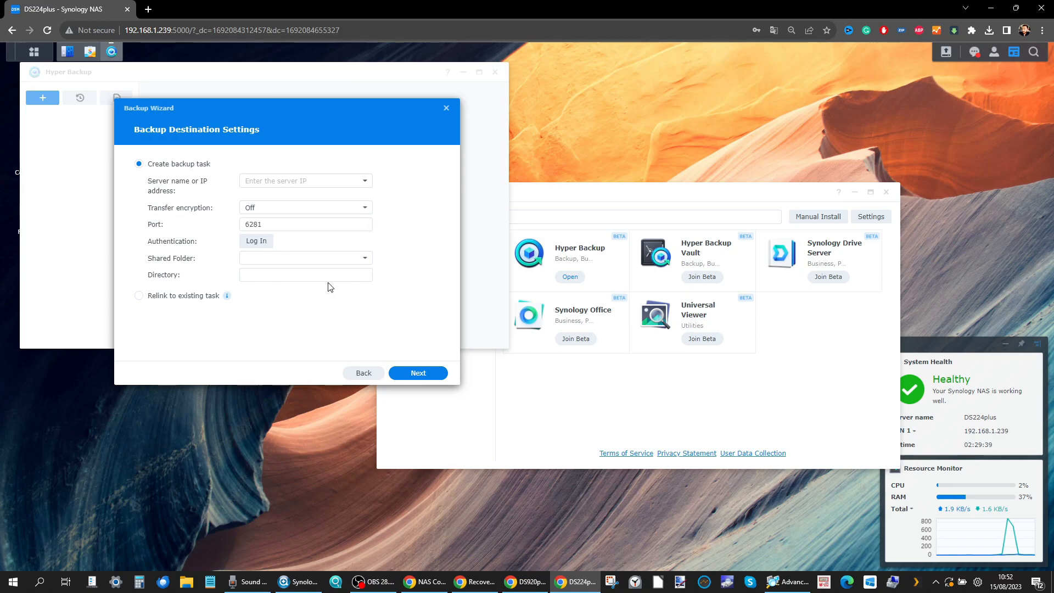
Step: Show both NAS windows side by side and open Hyper Backup Vault on the DS920plus in place of Package Center
{"action": "left_click_drag", "start_coordinate": [413, 3], "coordinate": [2, 45]}
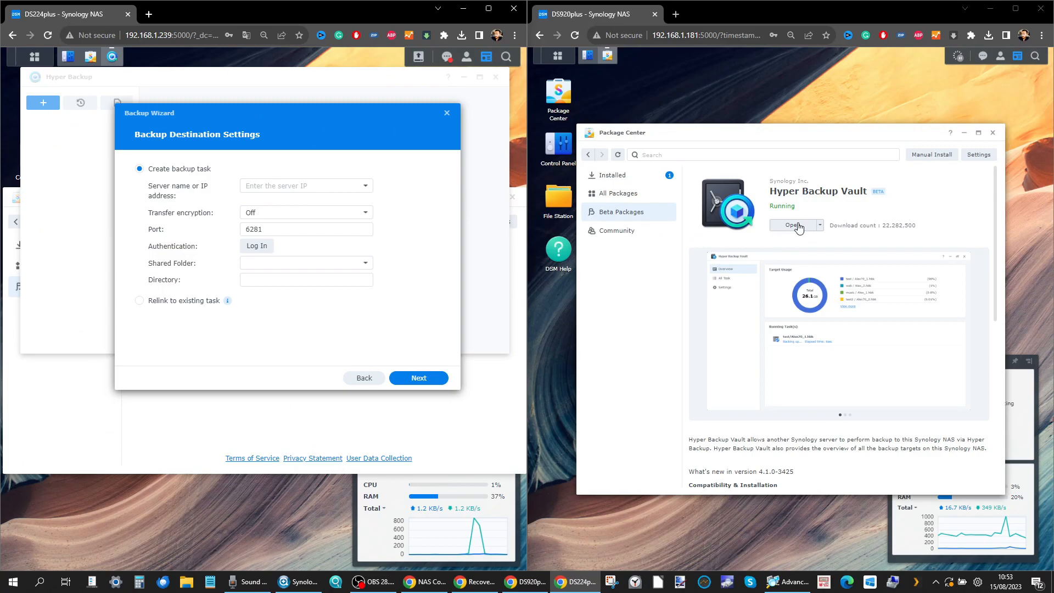
{"action": "left_click", "coordinate": [993, 132]}
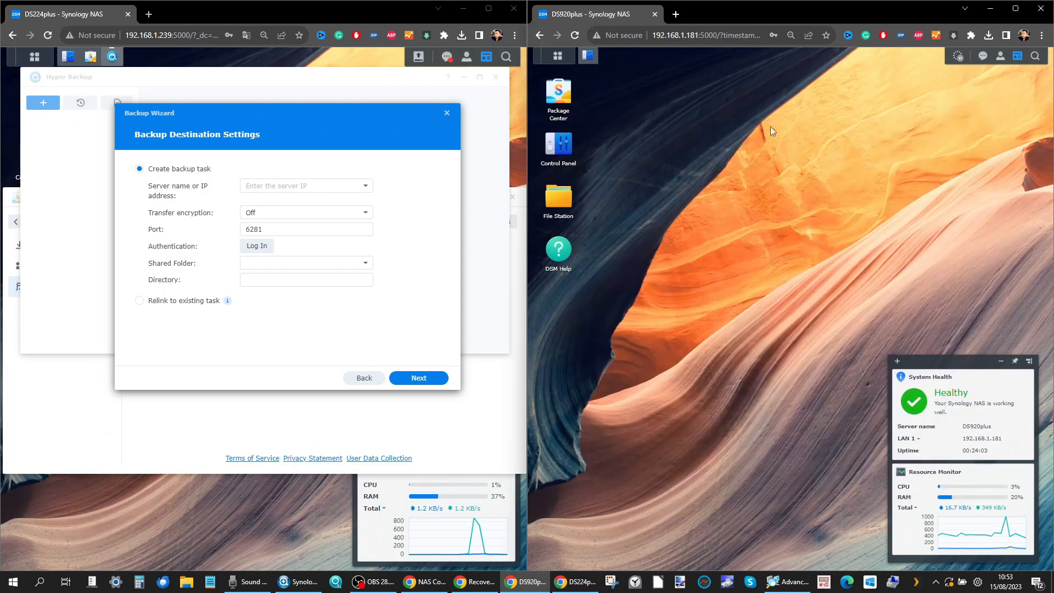
{"action": "left_click", "coordinate": [562, 62]}
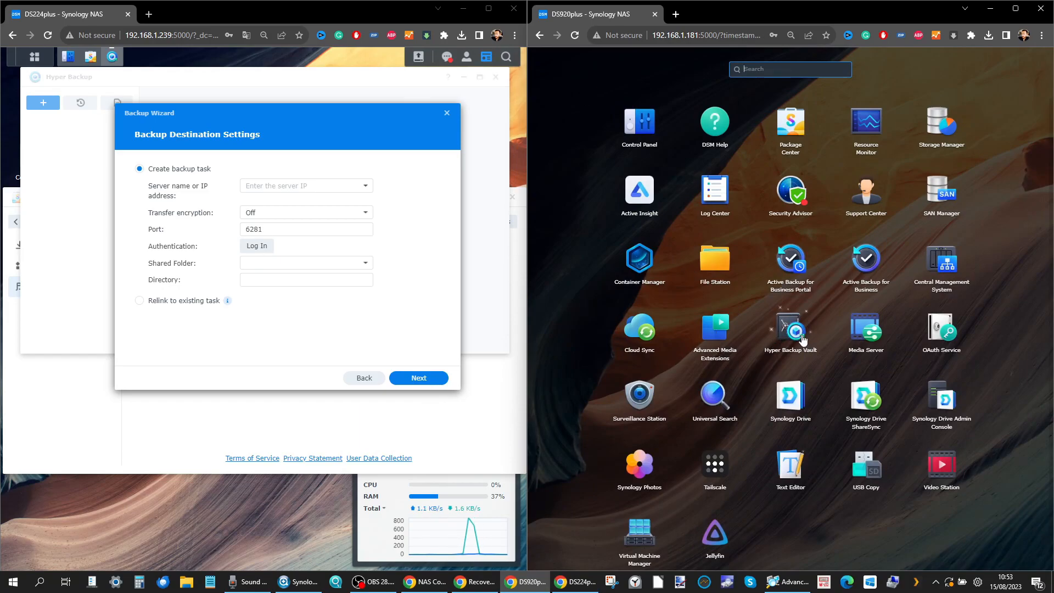
{"action": "left_click", "coordinate": [794, 322]}
{"action": "left_click_drag", "start_coordinate": [693, 194], "coordinate": [703, 112]}
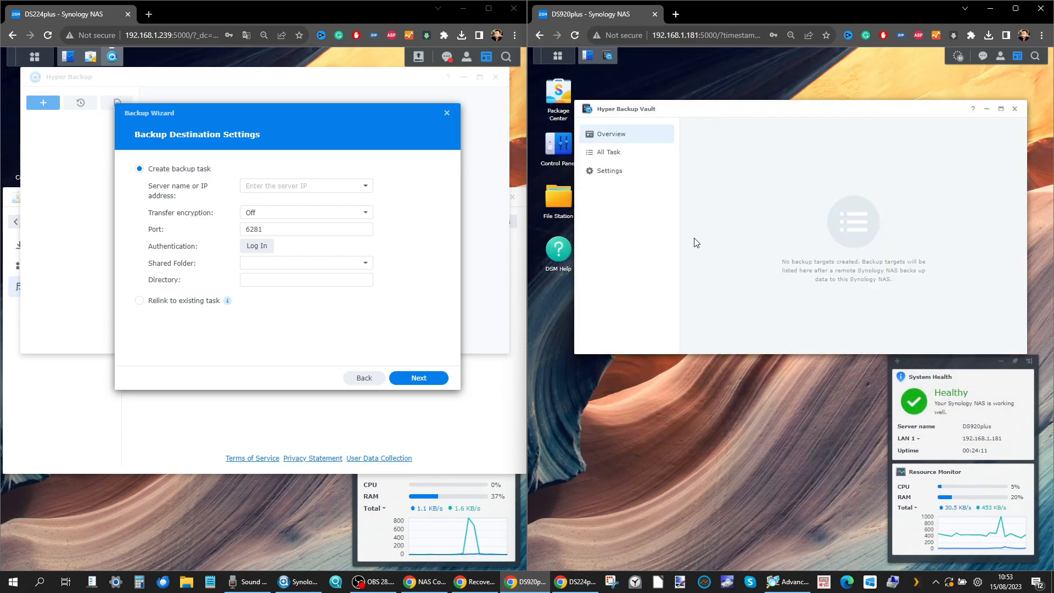
Step: Check the concurrent task setting in Hyper Backup Vault and return to its overview
{"action": "left_click", "coordinate": [631, 171]}
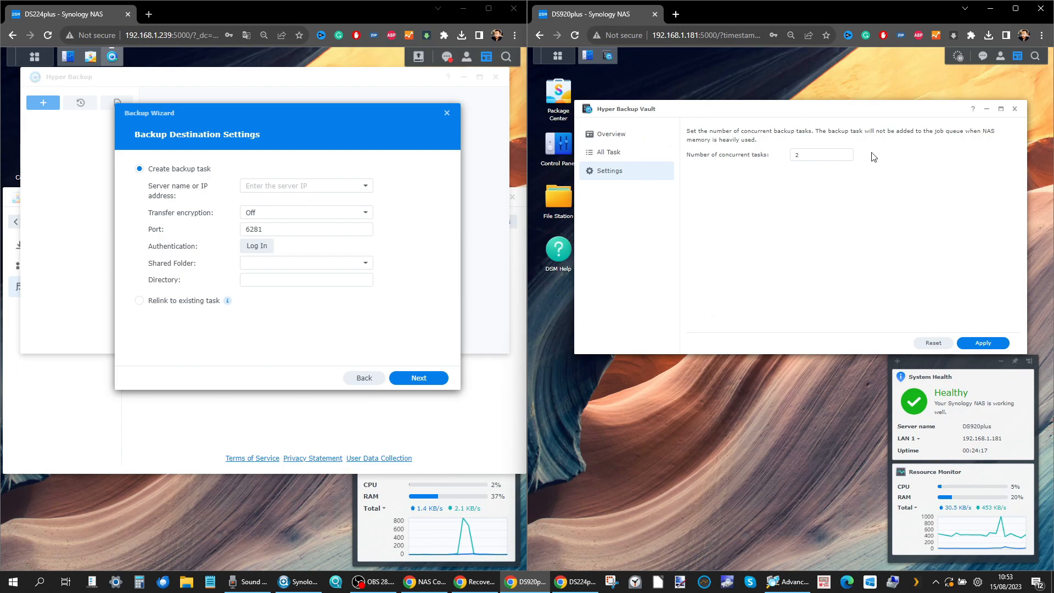
{"action": "left_click", "coordinate": [987, 109]}
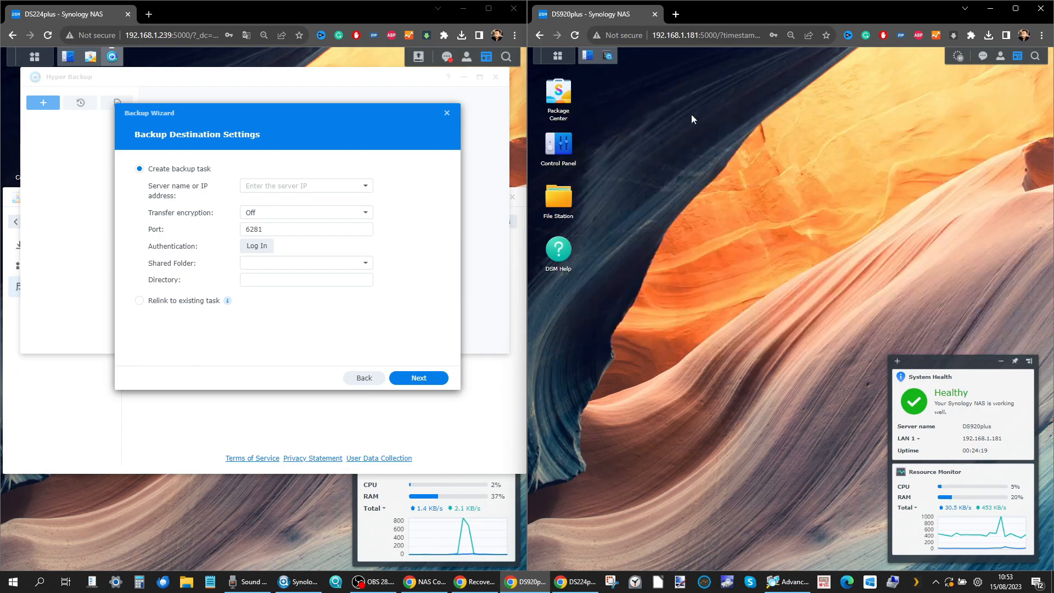
{"action": "left_click", "coordinate": [608, 57]}
{"action": "left_click", "coordinate": [626, 137]}
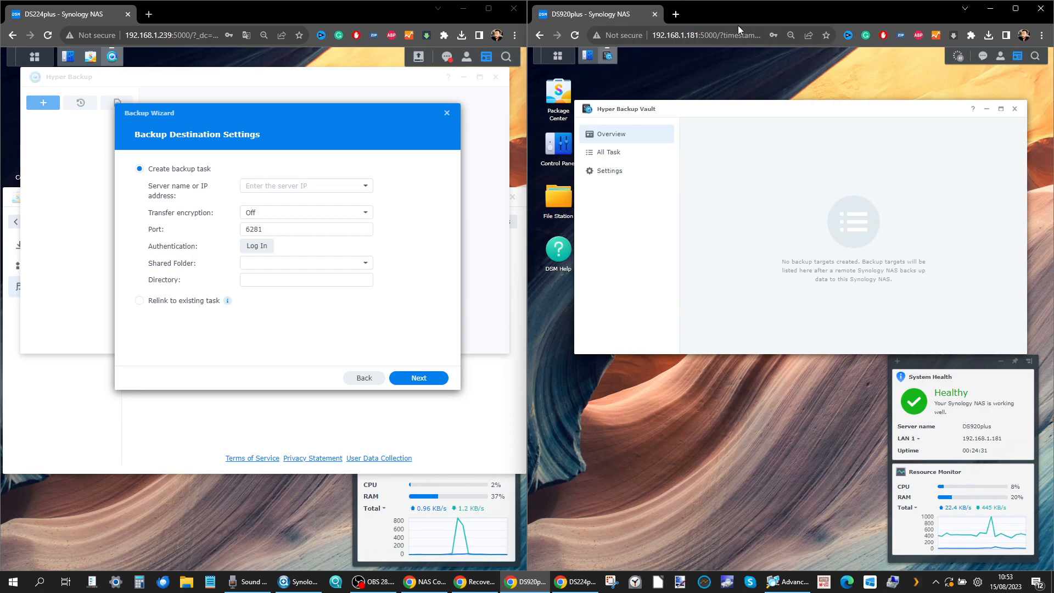
Step: Set DS920plus as the backup destination server with transfer encryption Off, keeping port 6281
{"action": "left_click", "coordinate": [366, 189]}
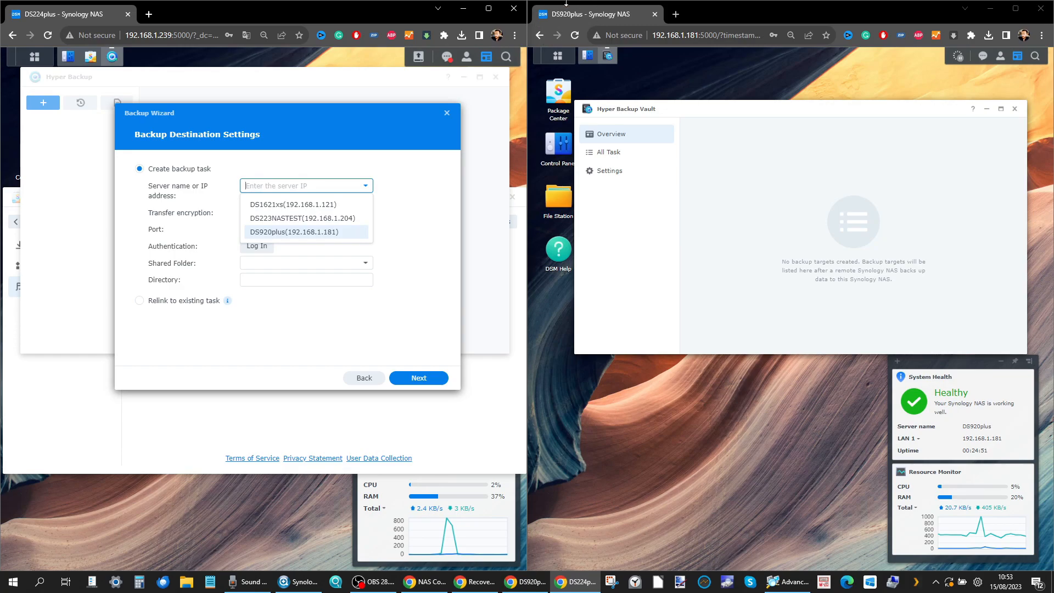
{"action": "left_click", "coordinate": [325, 230]}
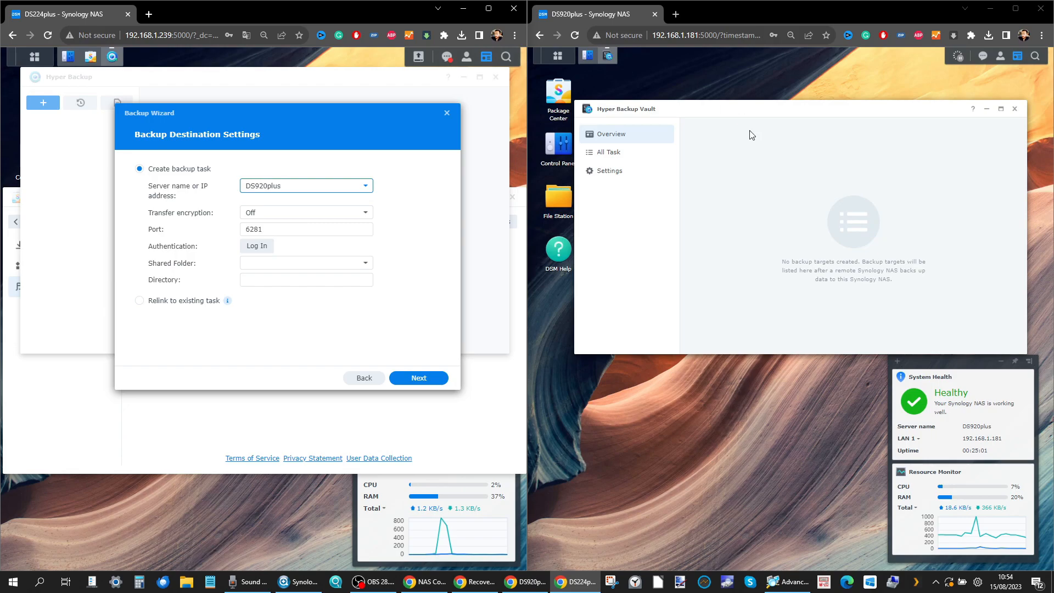
{"action": "left_click", "coordinate": [369, 214]}
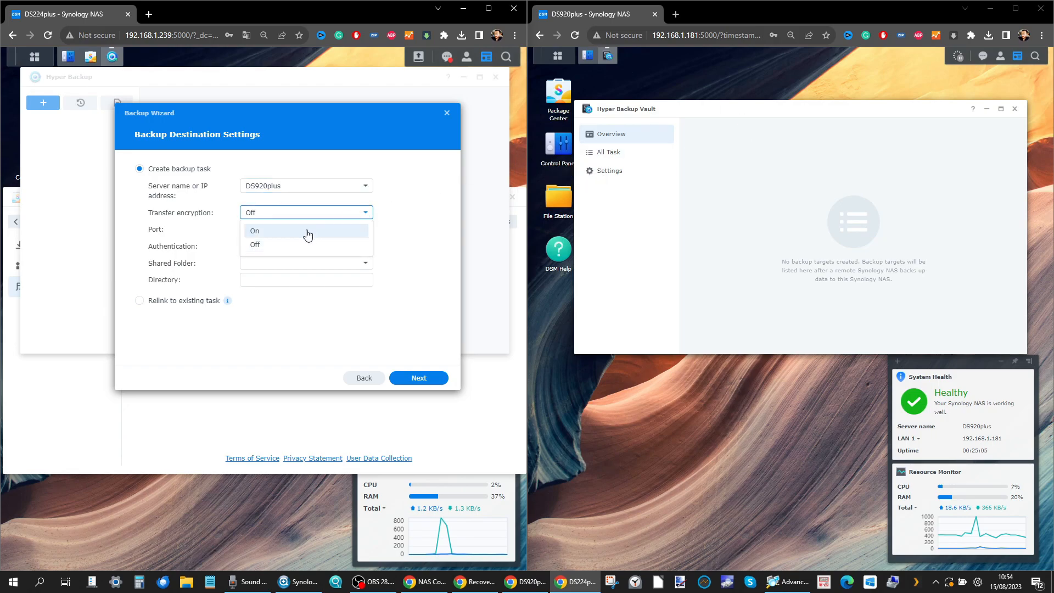
{"action": "left_click", "coordinate": [264, 246]}
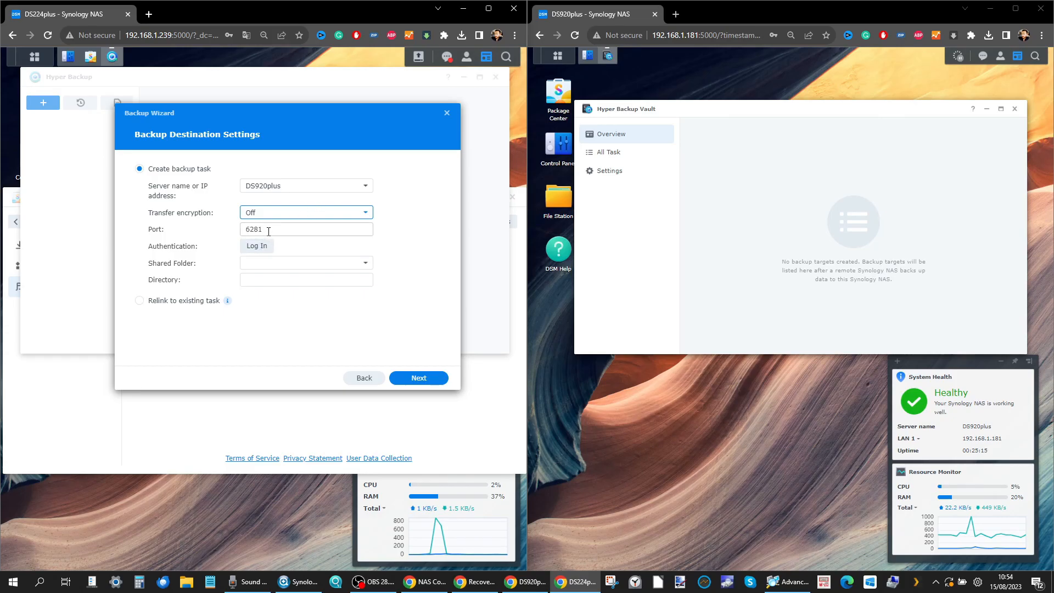
{"action": "left_click_drag", "start_coordinate": [268, 231], "coordinate": [243, 231]}
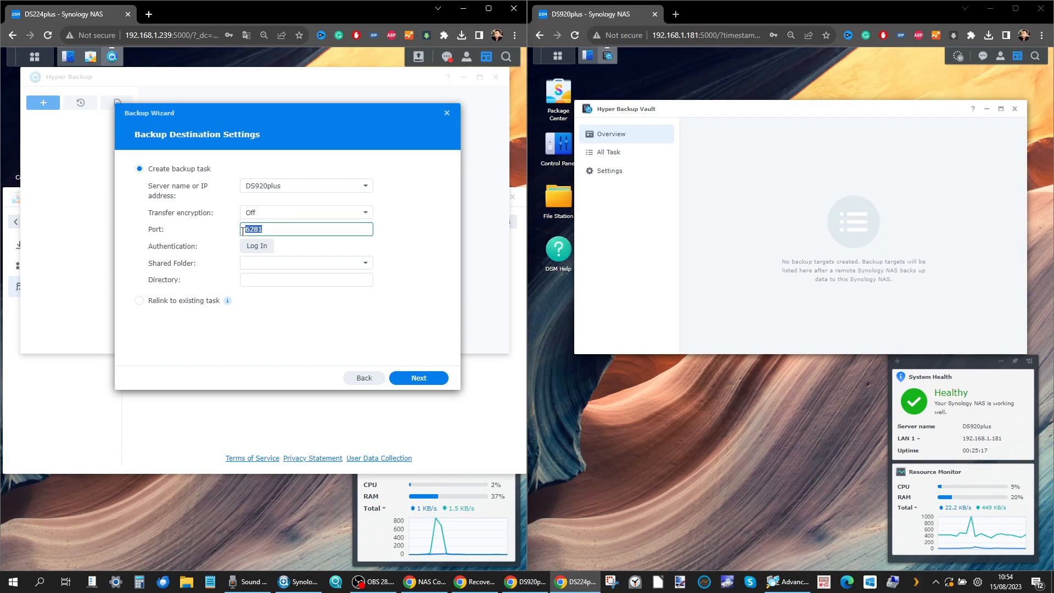
{"action": "left_click", "coordinate": [248, 229]}
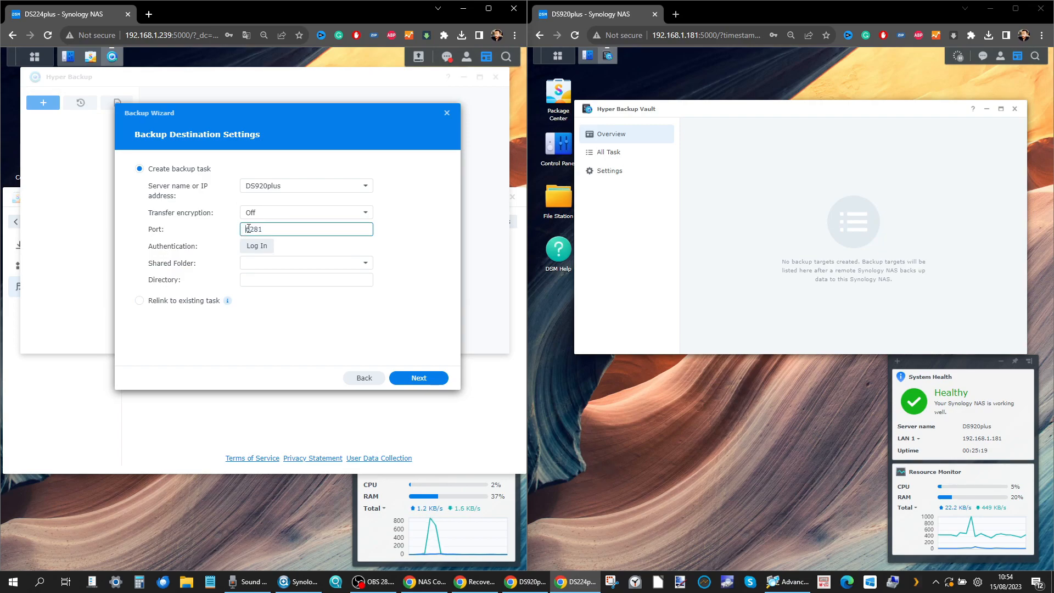
Step: Check the DS920plus network interfaces in Control Panel, look through its categories and close it
{"action": "left_click", "coordinate": [560, 146]}
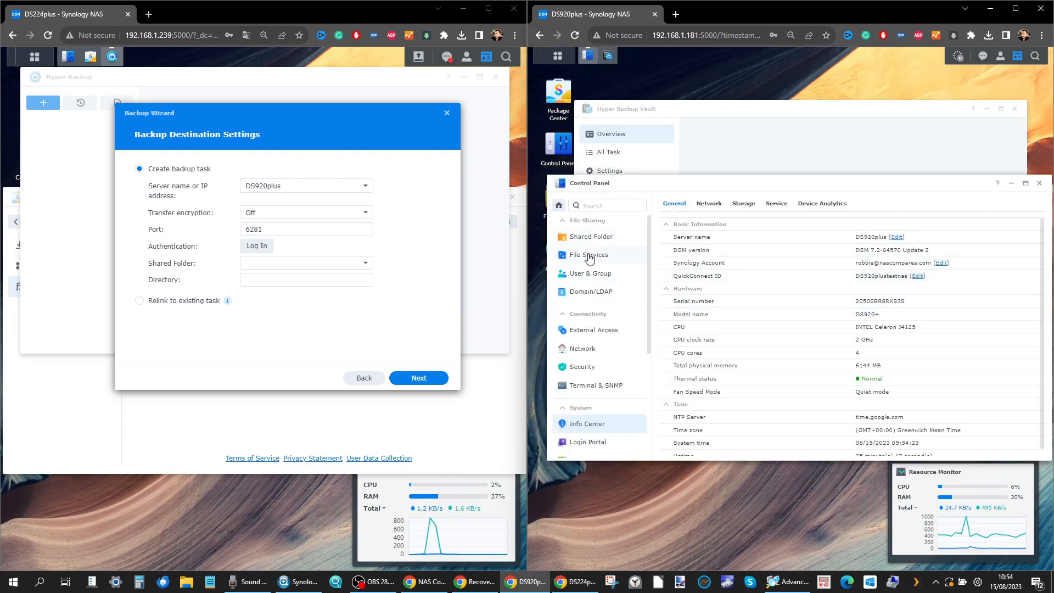
{"action": "left_click", "coordinate": [581, 350]}
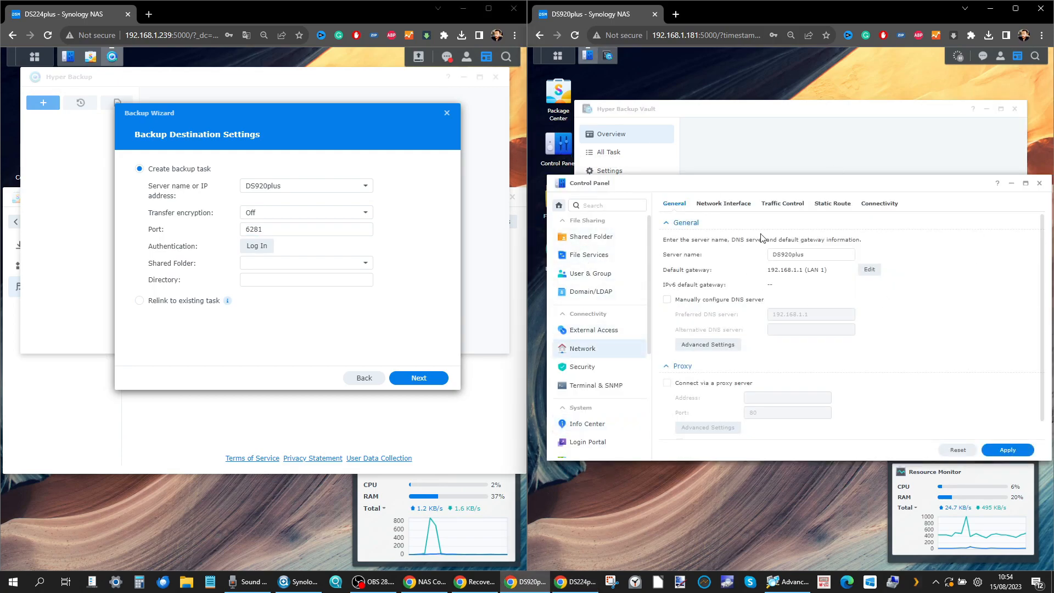
{"action": "left_click", "coordinate": [714, 213]}
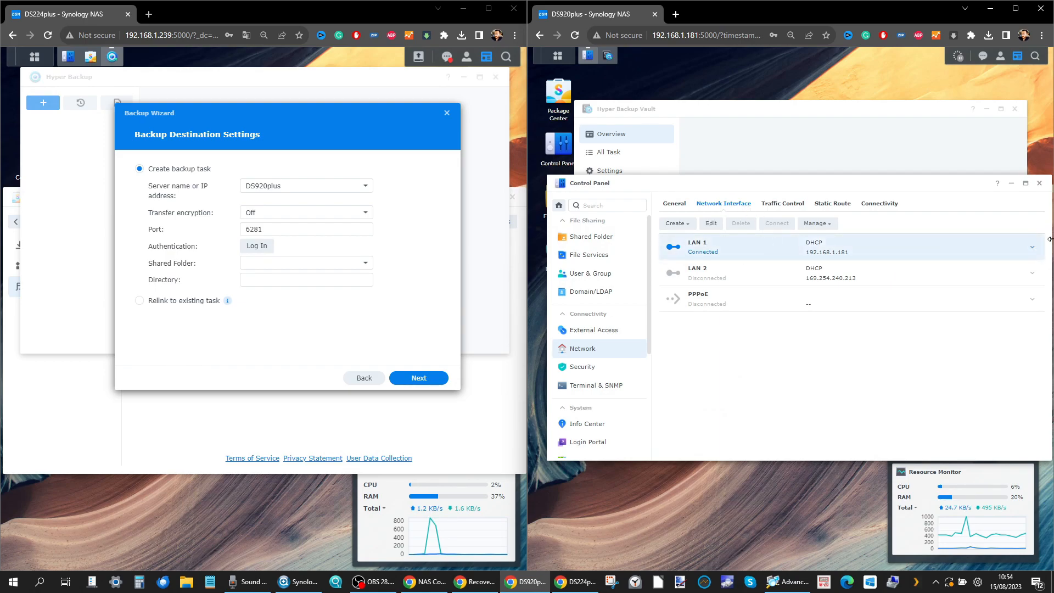
{"action": "scroll", "coordinate": [560, 368], "scroll_direction": "down", "scroll_amount": 3}
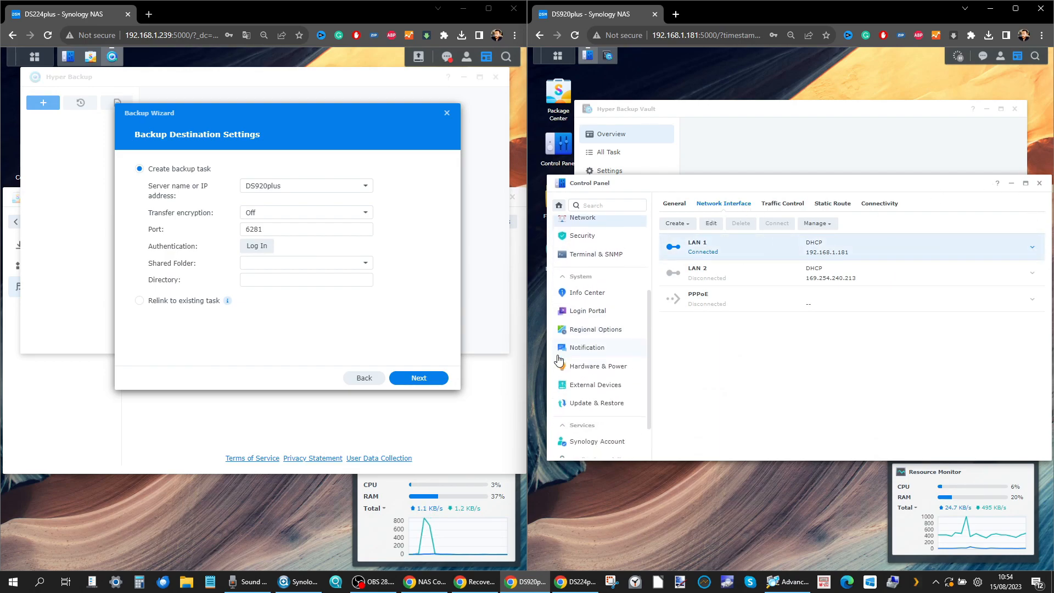
{"action": "scroll", "coordinate": [582, 416], "scroll_direction": "up", "scroll_amount": 2}
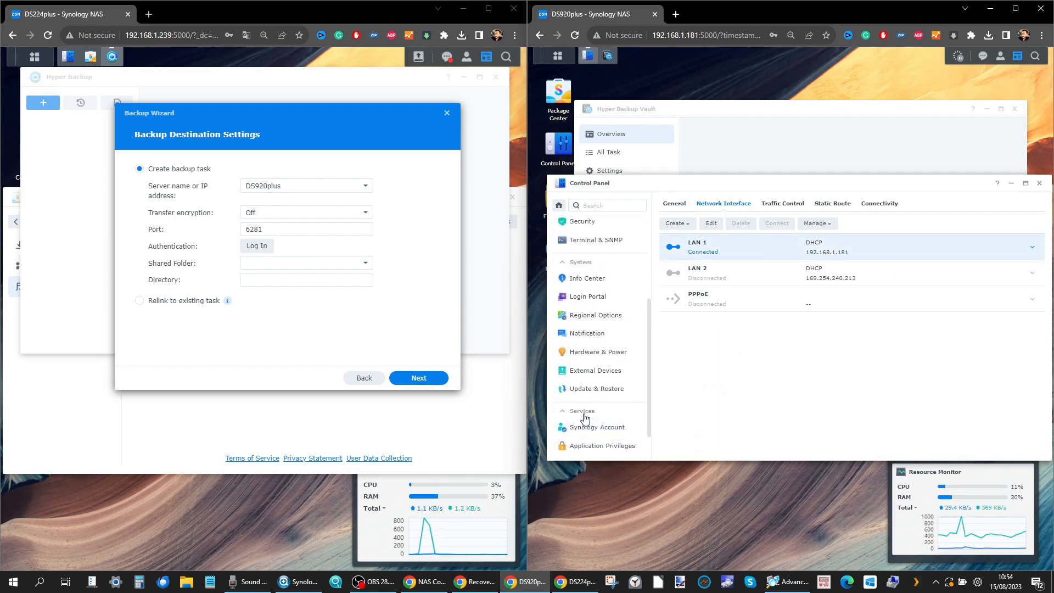
{"action": "scroll", "coordinate": [585, 418], "scroll_direction": "up", "scroll_amount": 3}
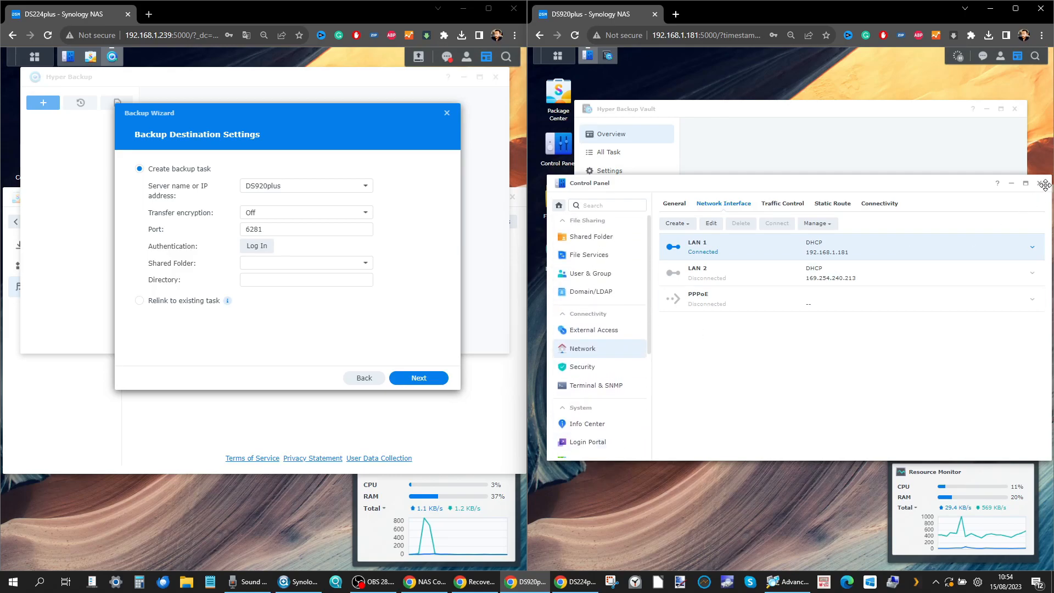
{"action": "left_click", "coordinate": [1040, 184]}
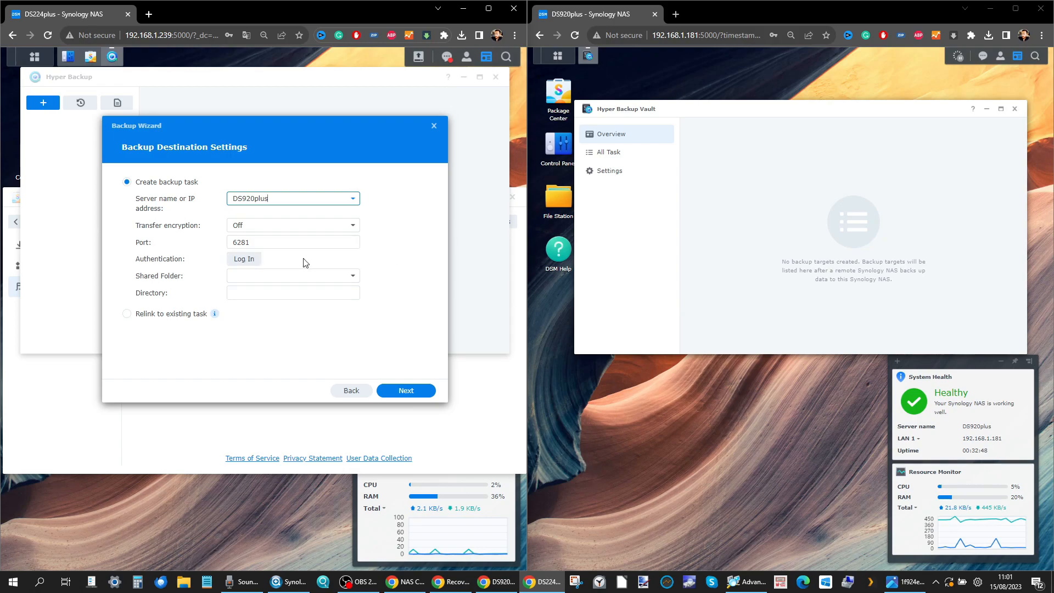
Step: Open the DS920plus sign-in for the backup destination's authentication and enter the username Adm1n
{"action": "left_click", "coordinate": [245, 262]}
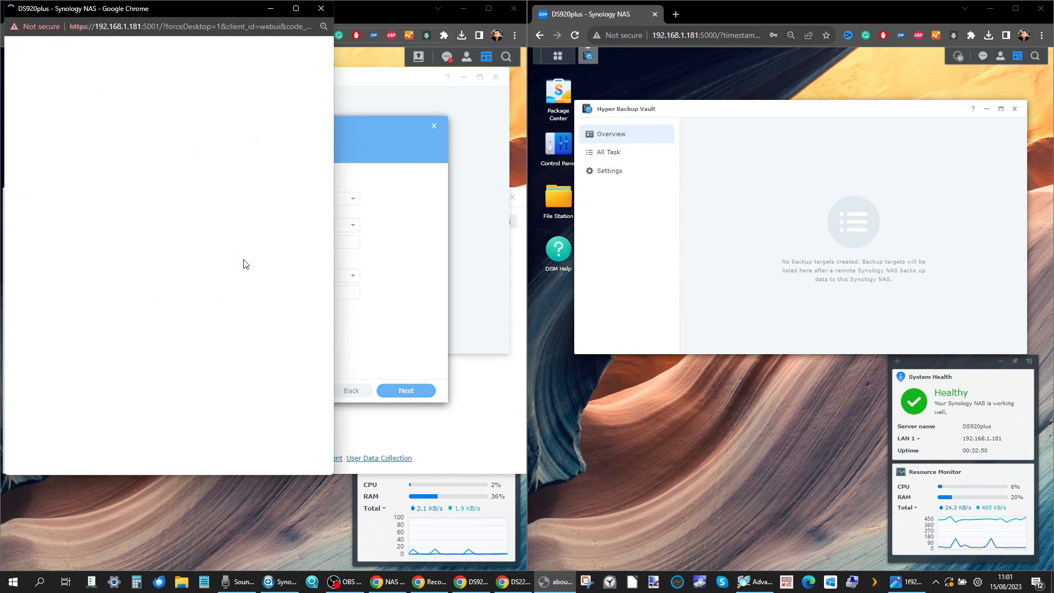
{"action": "left_click_drag", "start_coordinate": [219, 14], "coordinate": [259, 47]}
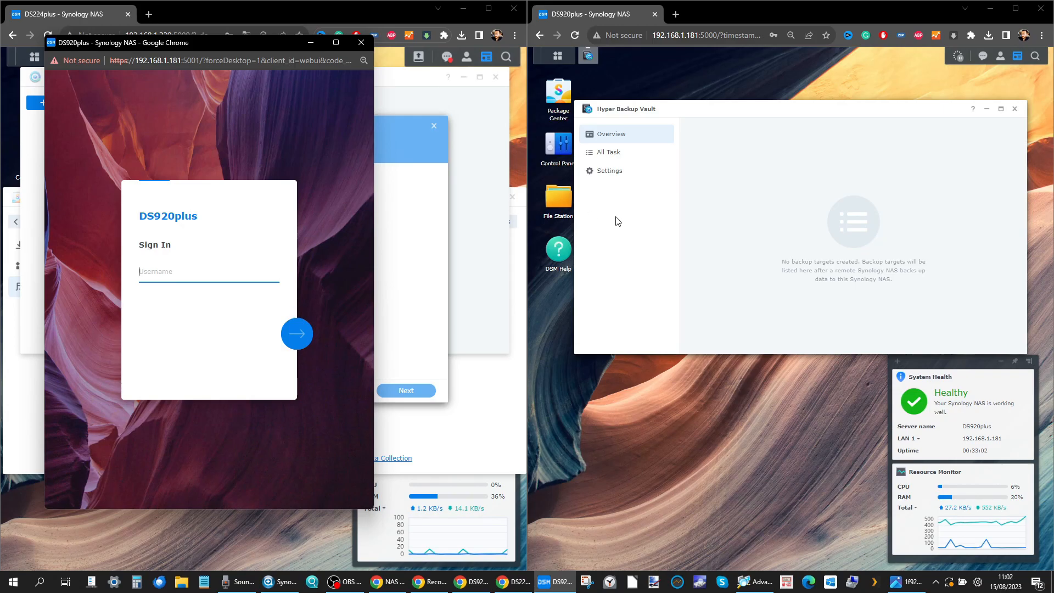
{"action": "left_click_drag", "start_coordinate": [167, 44], "coordinate": [188, 58]}
{"action": "left_click", "coordinate": [179, 281]}
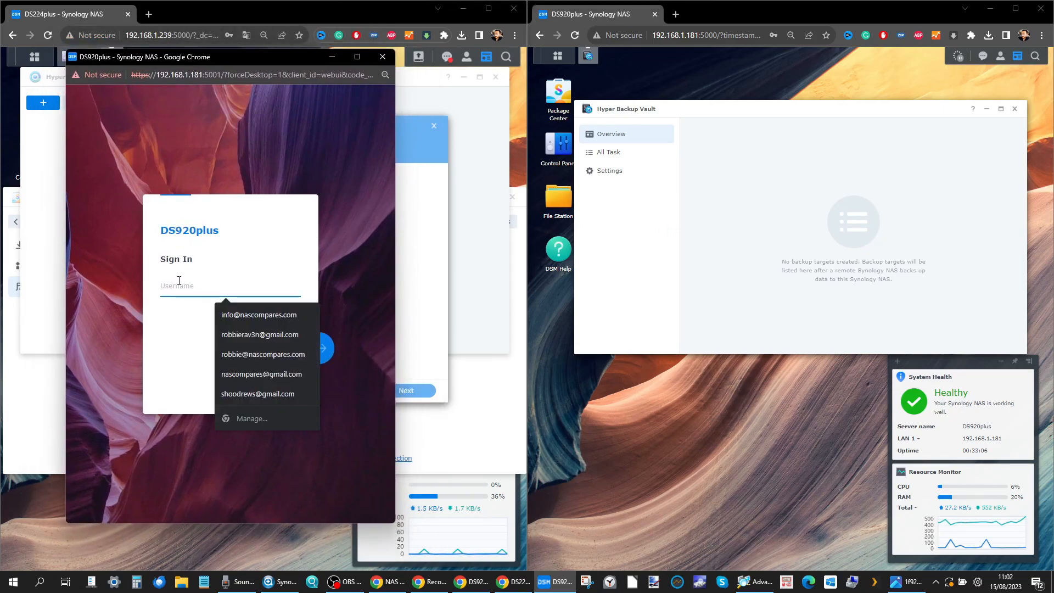
{"action": "type", "text": "aDM1N"}
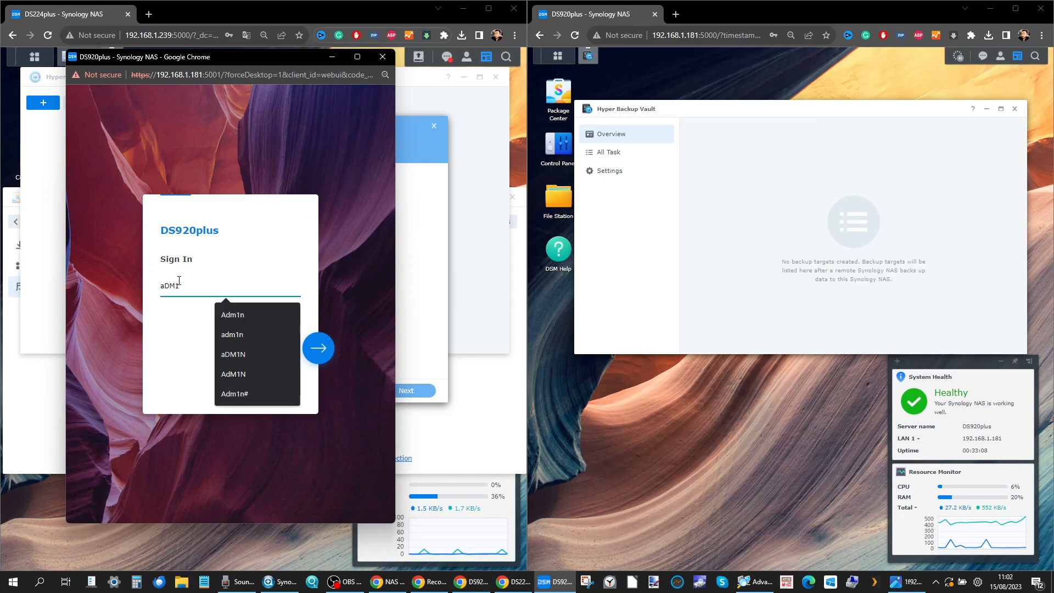
{"action": "key", "text": "BackSpace"}
{"action": "key", "text": "BackSpace"}
{"action": "key", "text": "BackSpace"}
{"action": "key", "text": "BackSpace"}
{"action": "type", "text": "Adm1n"}
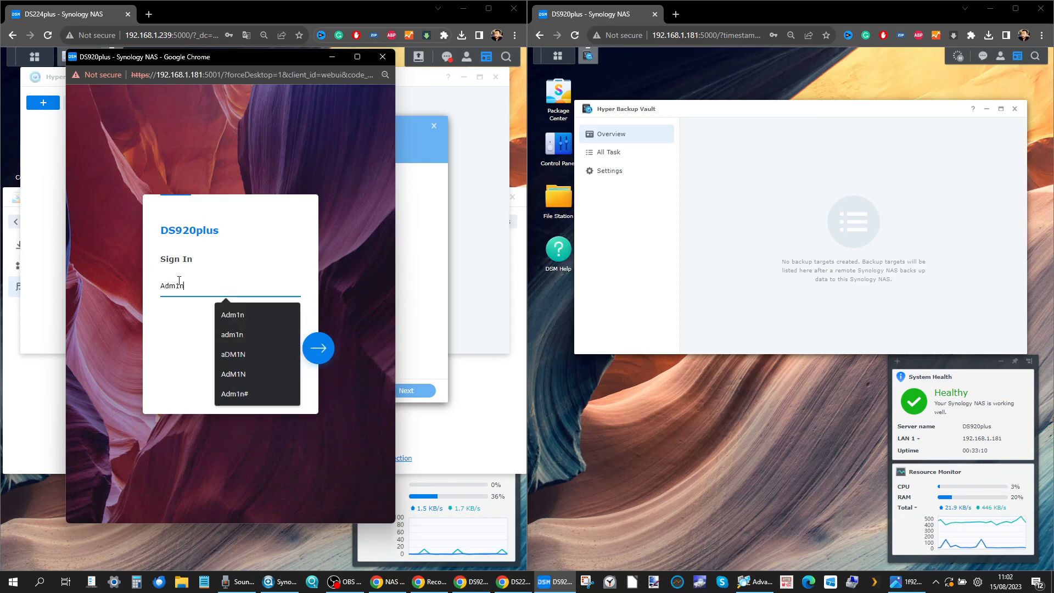
Step: Submit the username, enter the account password and sign in to authorise the backup destination
{"action": "key", "text": "Return"}
{"action": "type", "text": "•••••••••"}
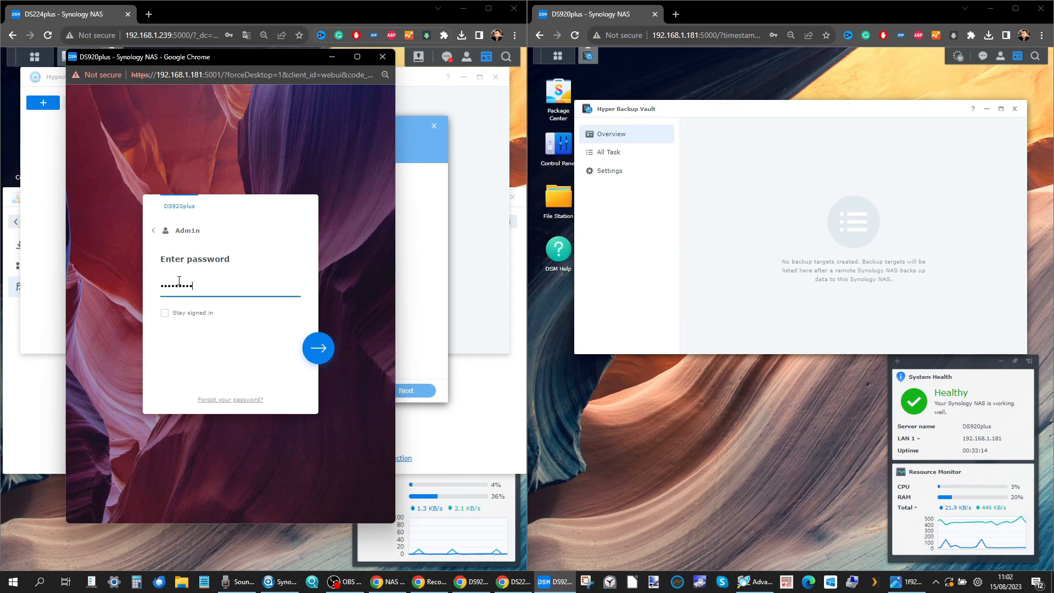
{"action": "left_click", "coordinate": [318, 347]}
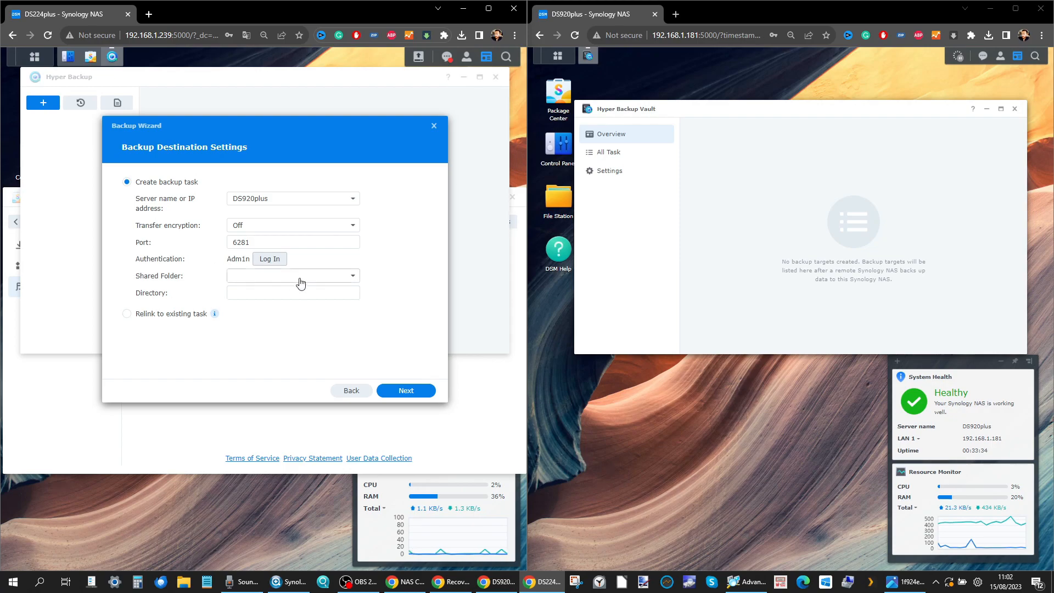
Step: Look over the destination's available shared folders and the Hyper Backup Vault settings, and close Hyper Backup Vault on the DS920plus
{"action": "left_click", "coordinate": [355, 277]}
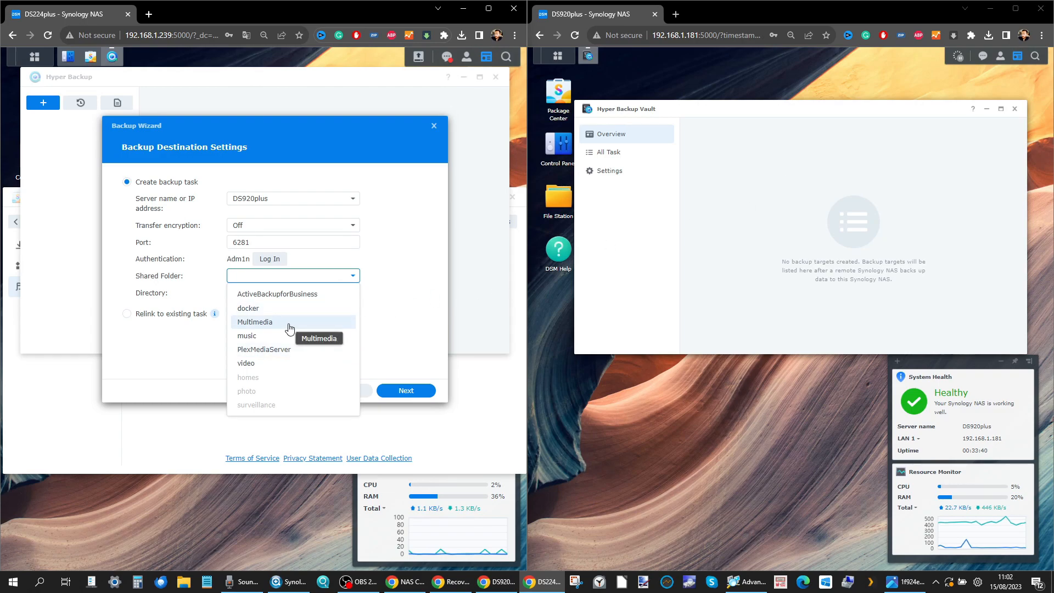
{"action": "left_click", "coordinate": [638, 171]}
{"action": "left_click", "coordinate": [397, 220]}
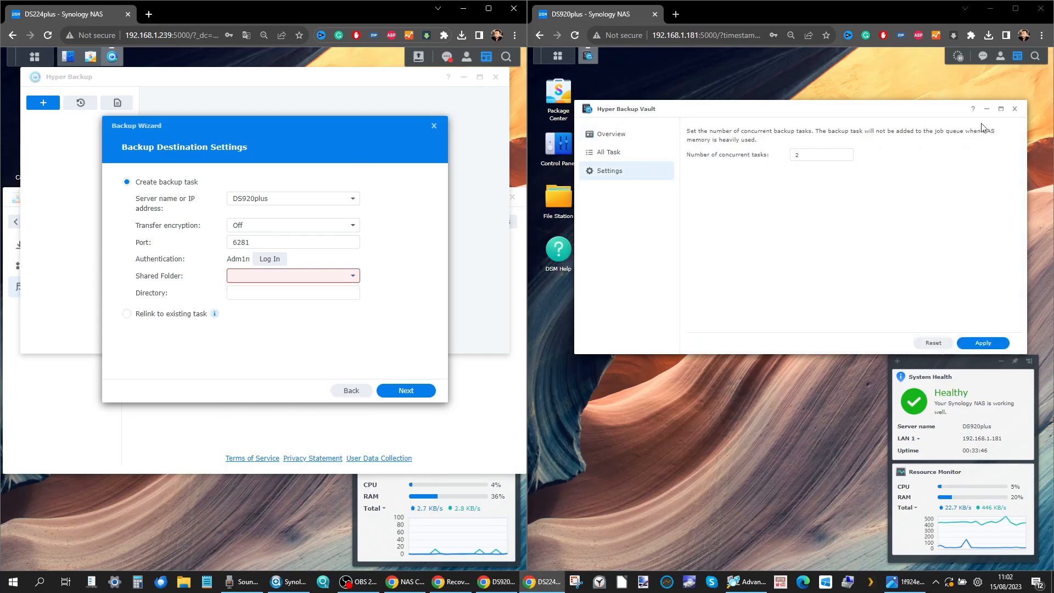
{"action": "left_click", "coordinate": [1015, 109]}
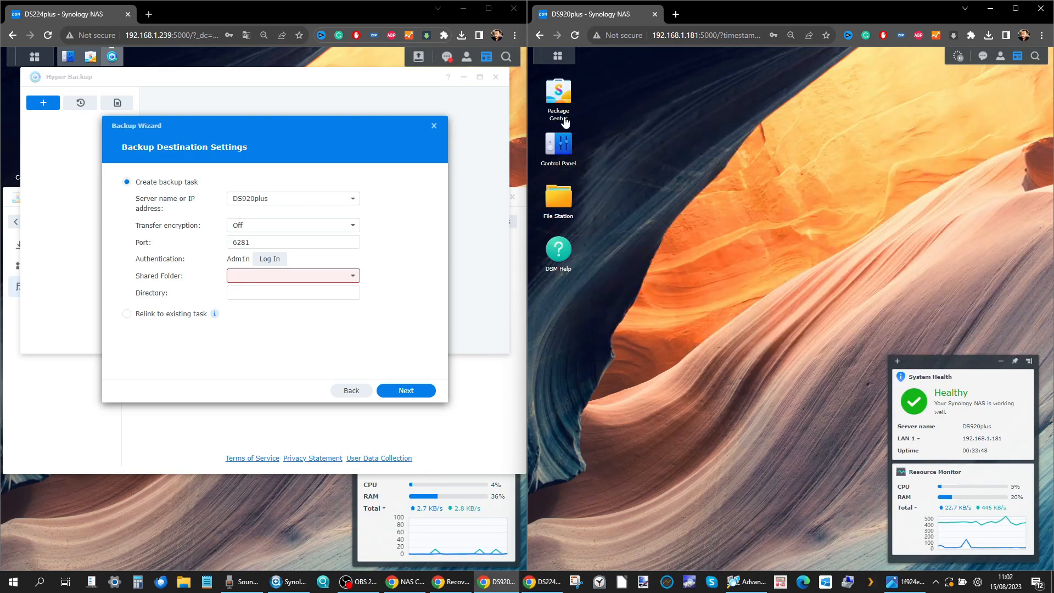
Step: Start a new shared folder on the DS920plus named DSM BACKUP 1, located on Volume 2, and proceed to its security options
{"action": "left_click", "coordinate": [564, 146]}
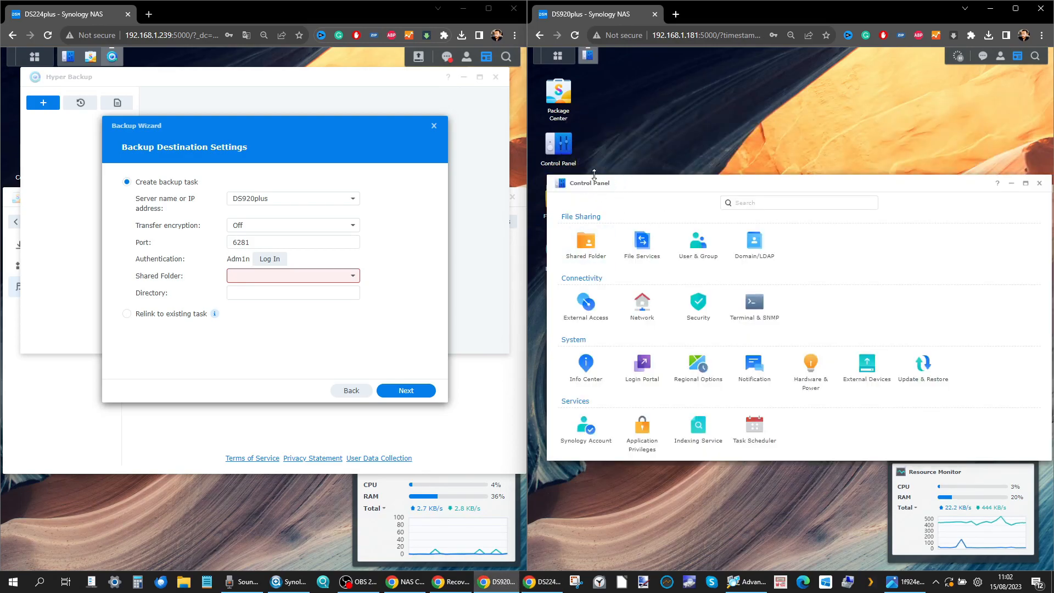
{"action": "left_click", "coordinate": [585, 241]}
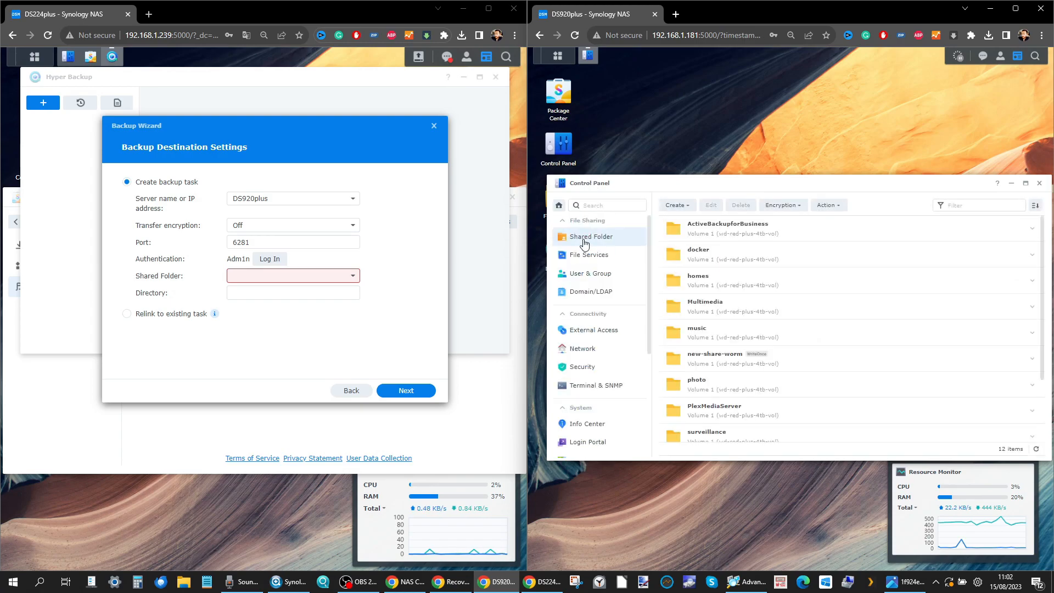
{"action": "left_click", "coordinate": [685, 207]}
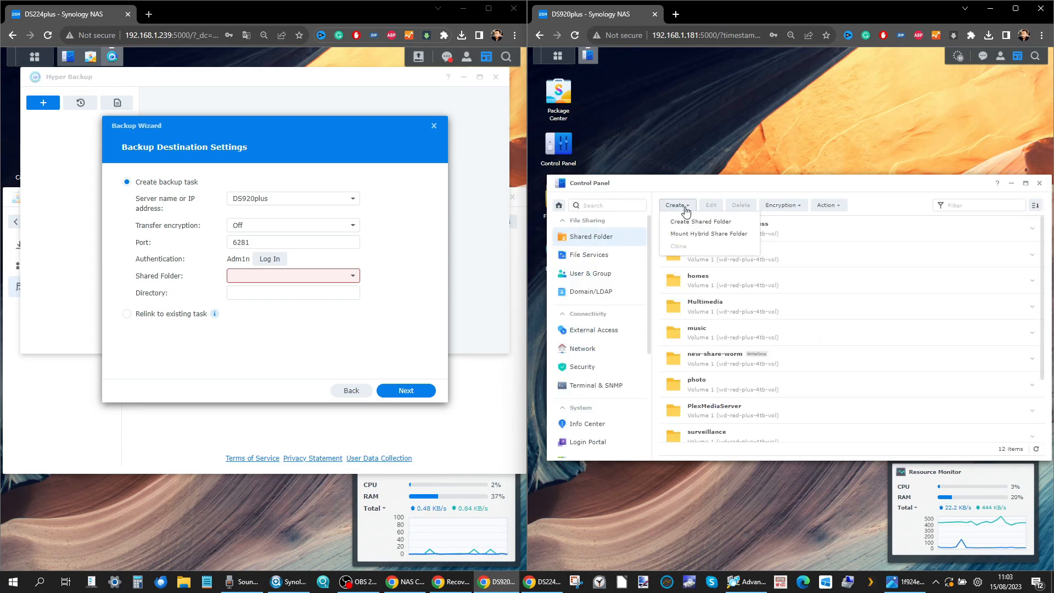
{"action": "left_click", "coordinate": [694, 221]}
{"action": "left_click", "coordinate": [733, 245]}
{"action": "type", "text": "DSM BACKUP 1"}
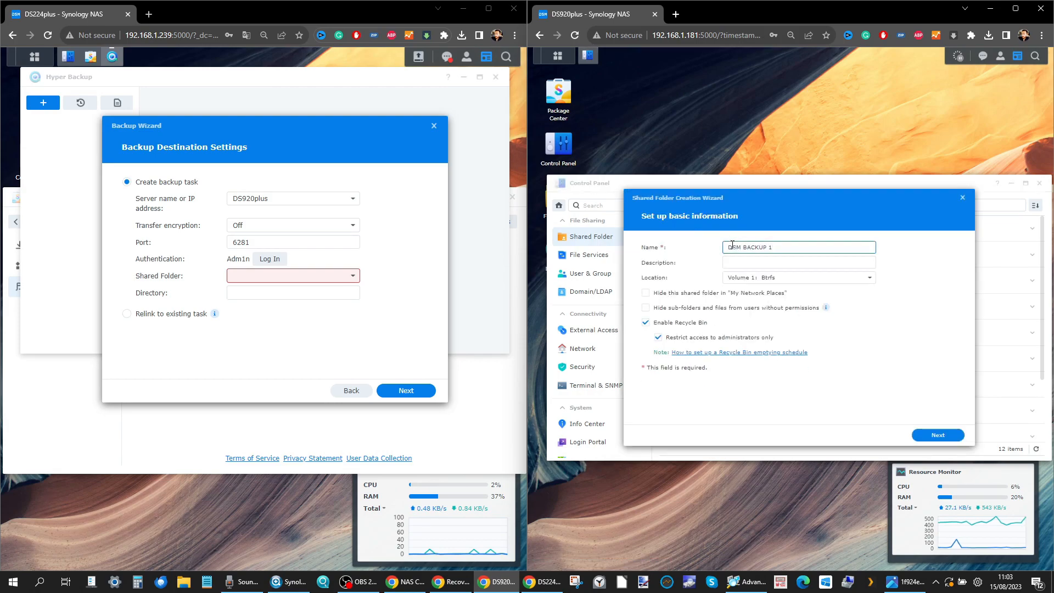
{"action": "left_click", "coordinate": [743, 276]}
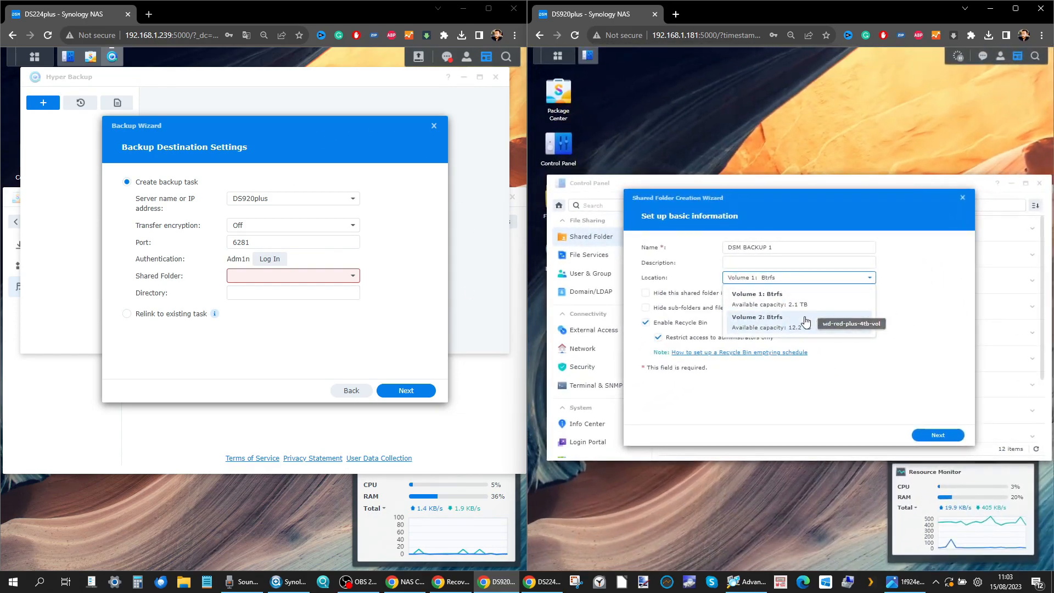
{"action": "left_click", "coordinate": [789, 326]}
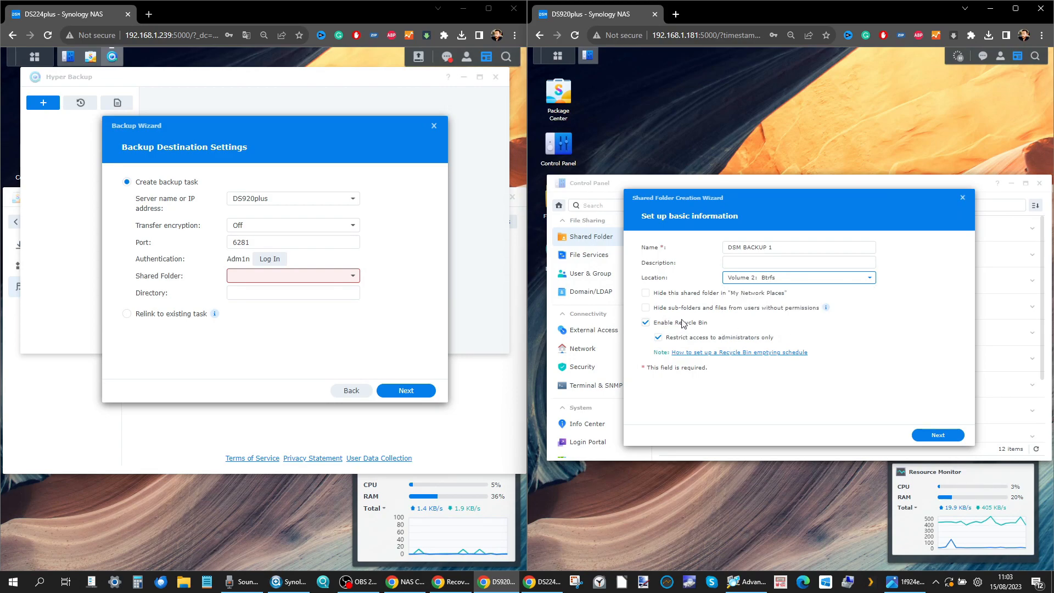
{"action": "left_click", "coordinate": [939, 435]}
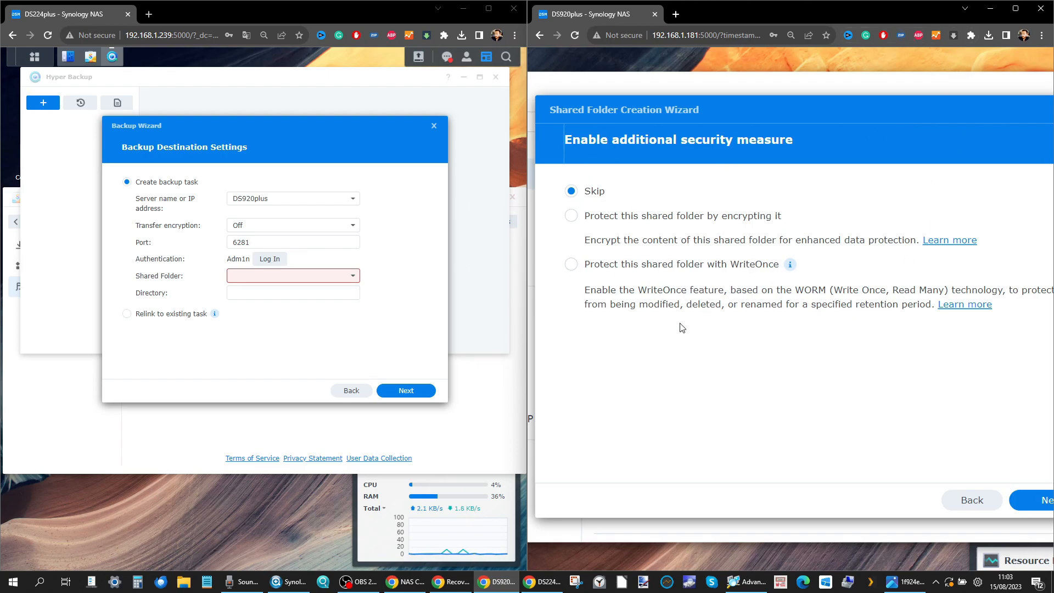
Step: Try WriteOnce protection in Enterprise mode for the new shared folder, and return to the additional security options
{"action": "left_click", "coordinate": [577, 259]}
{"action": "scroll", "coordinate": [611, 276], "scroll_direction": "down", "scroll_amount": 5}
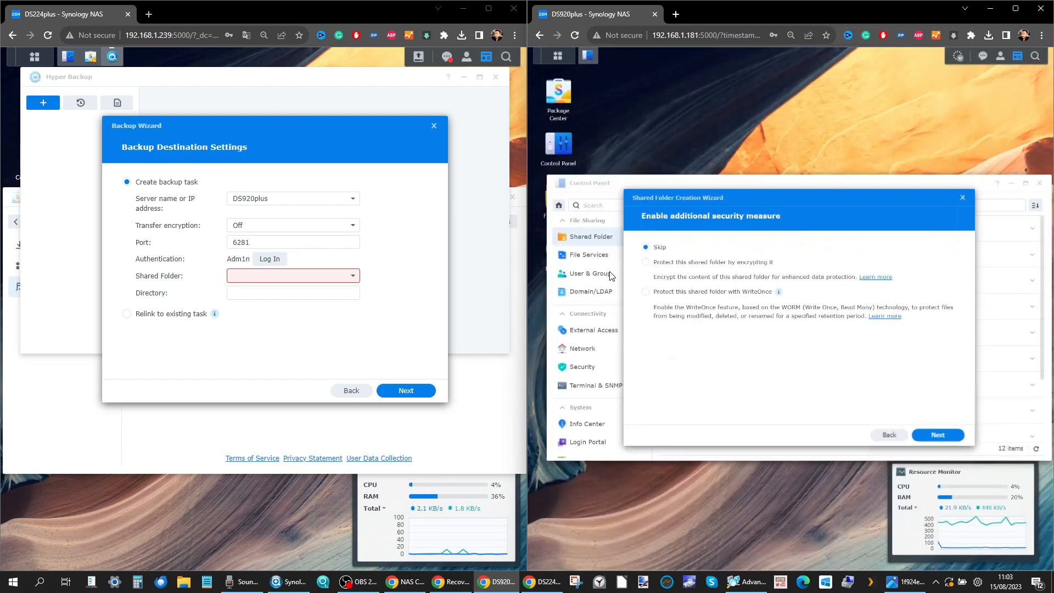
{"action": "left_click", "coordinate": [646, 292]}
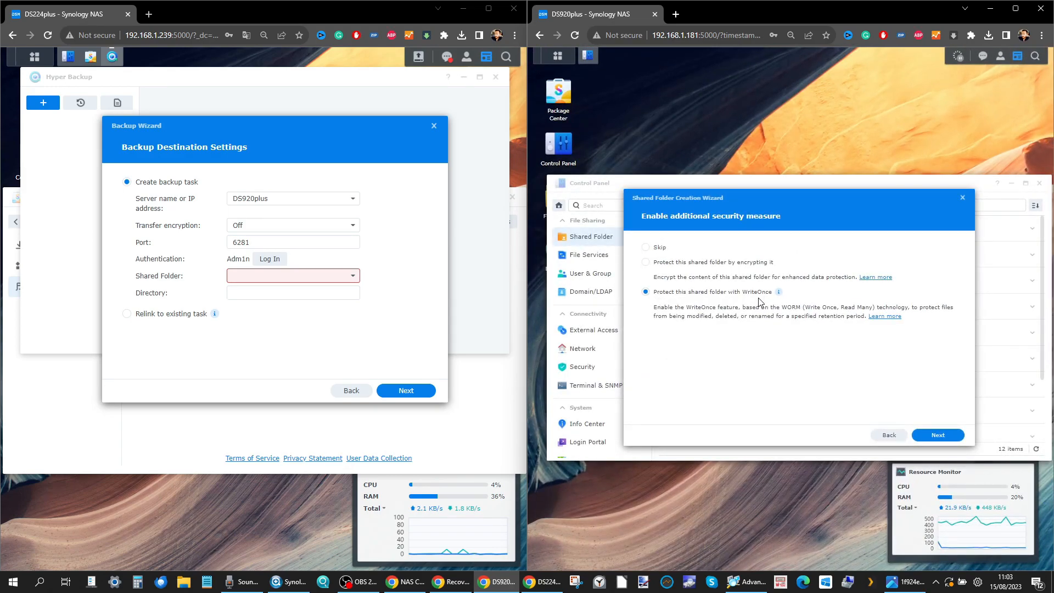
{"action": "left_click", "coordinate": [950, 434]}
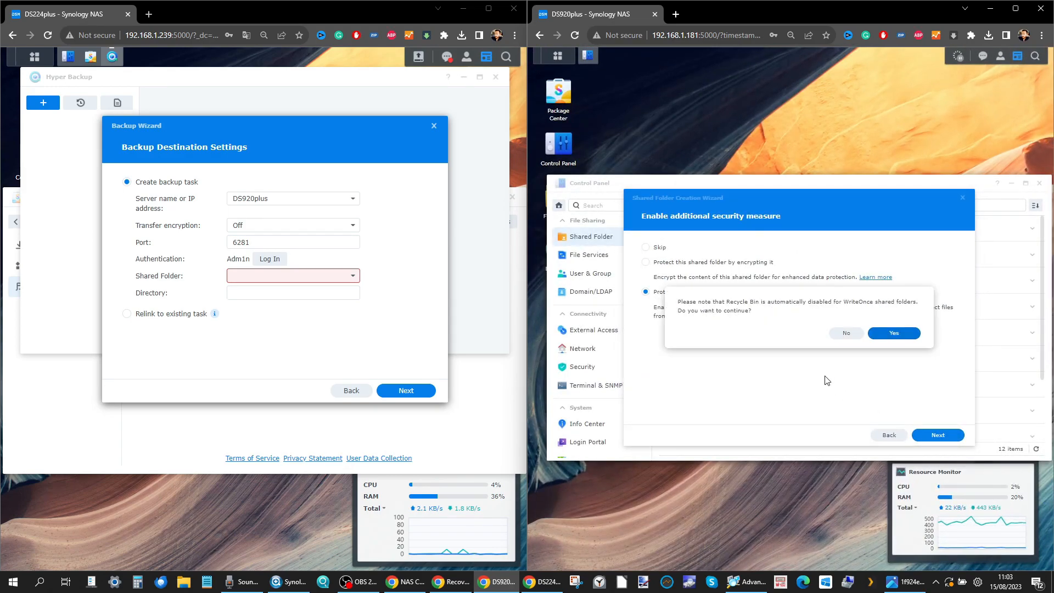
{"action": "left_click", "coordinate": [883, 336]}
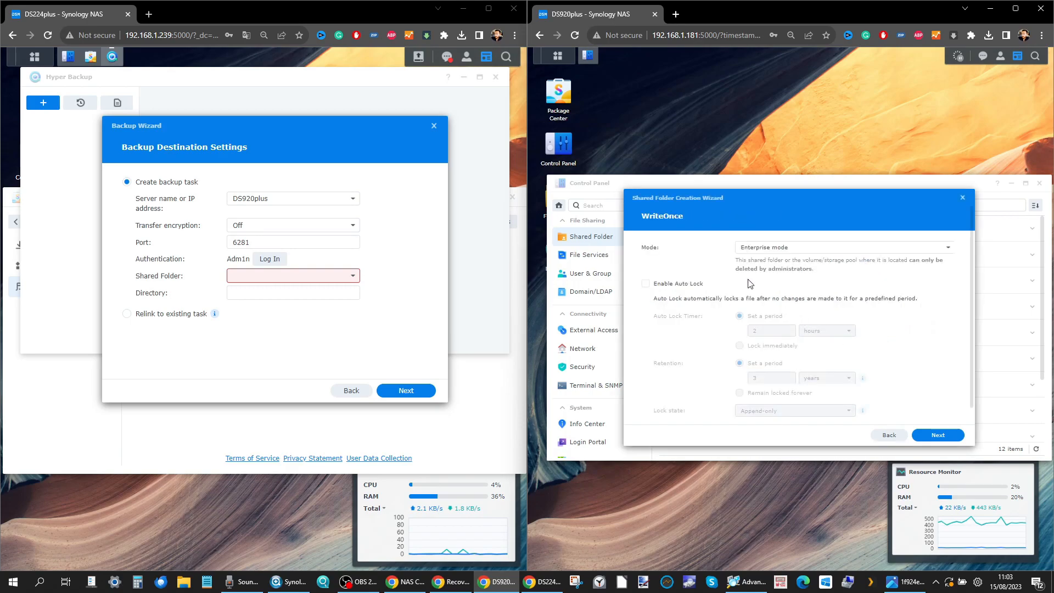
{"action": "scroll", "coordinate": [751, 284], "scroll_direction": "down", "scroll_amount": 1}
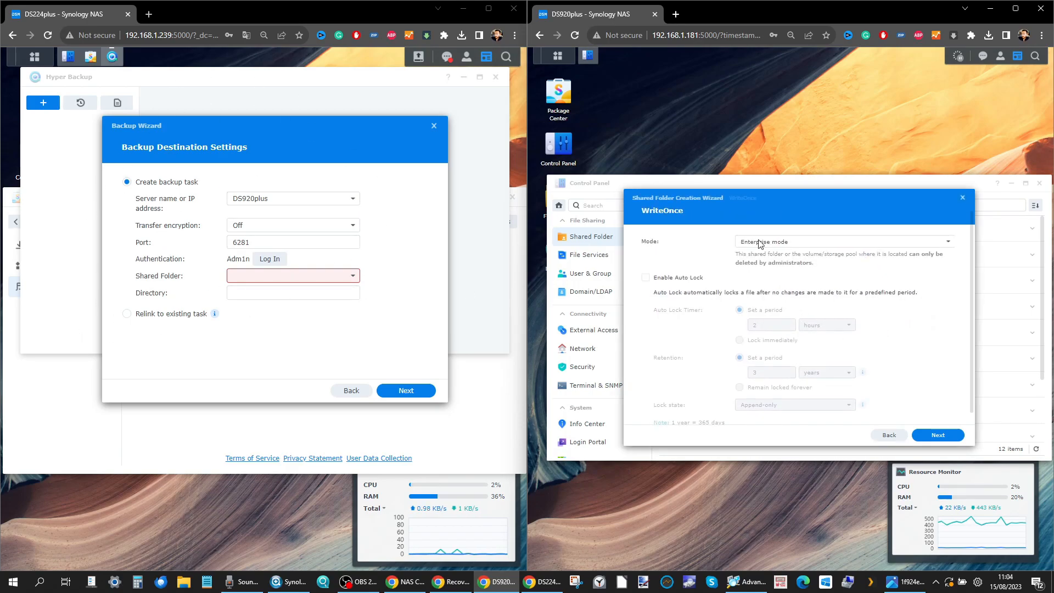
{"action": "left_click", "coordinate": [805, 242]}
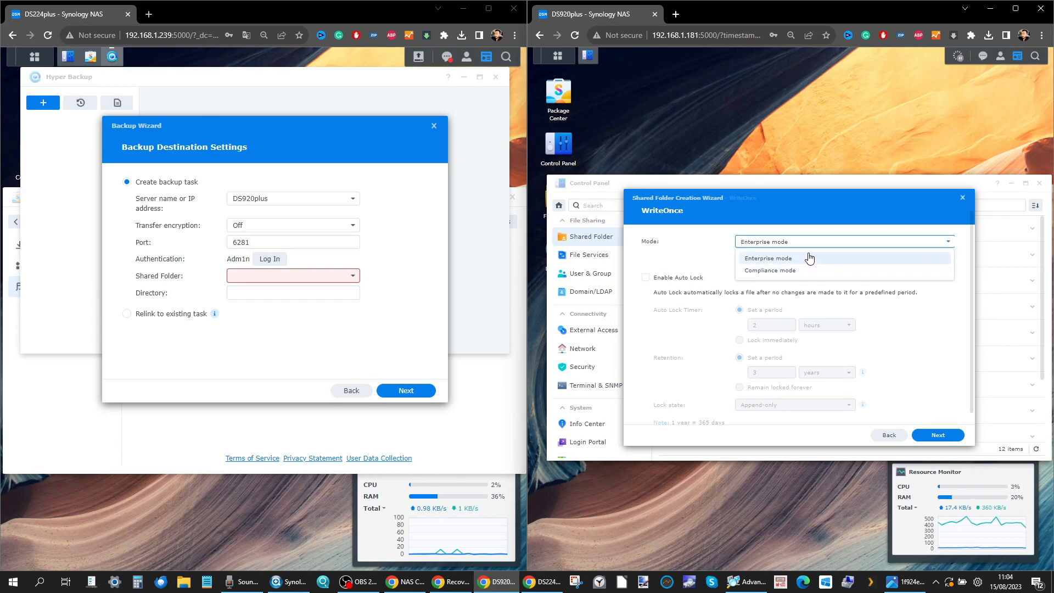
{"action": "left_click", "coordinate": [809, 258]}
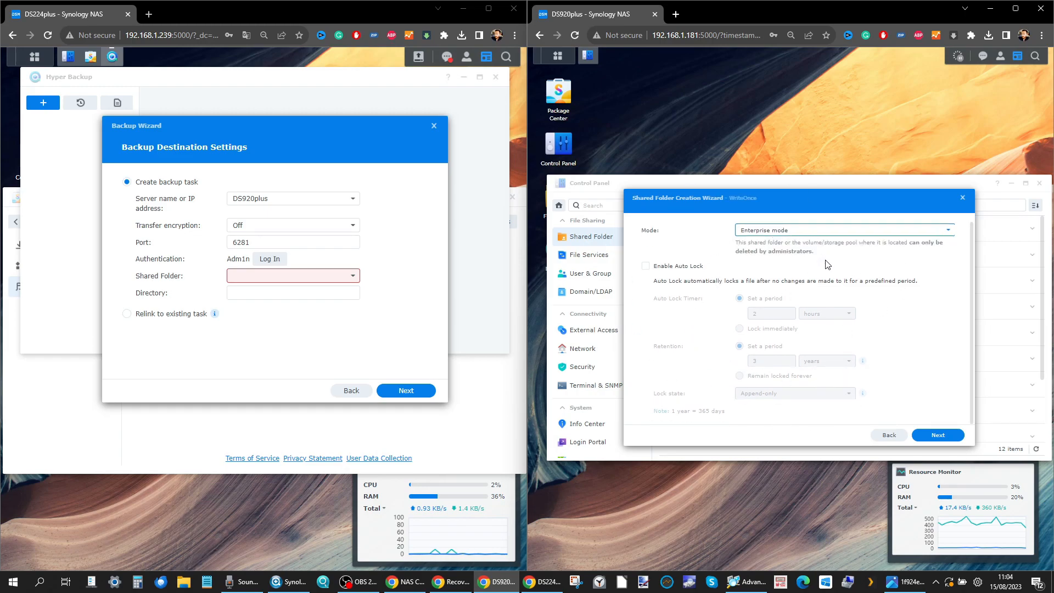
{"action": "scroll", "coordinate": [702, 217], "scroll_direction": "up", "scroll_amount": 1}
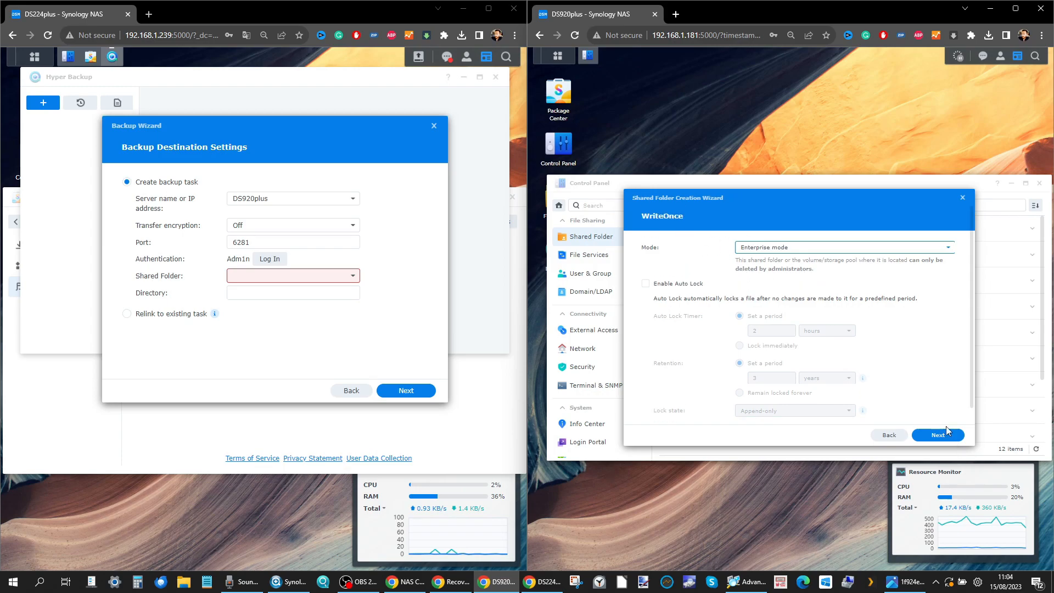
{"action": "left_click", "coordinate": [888, 436]}
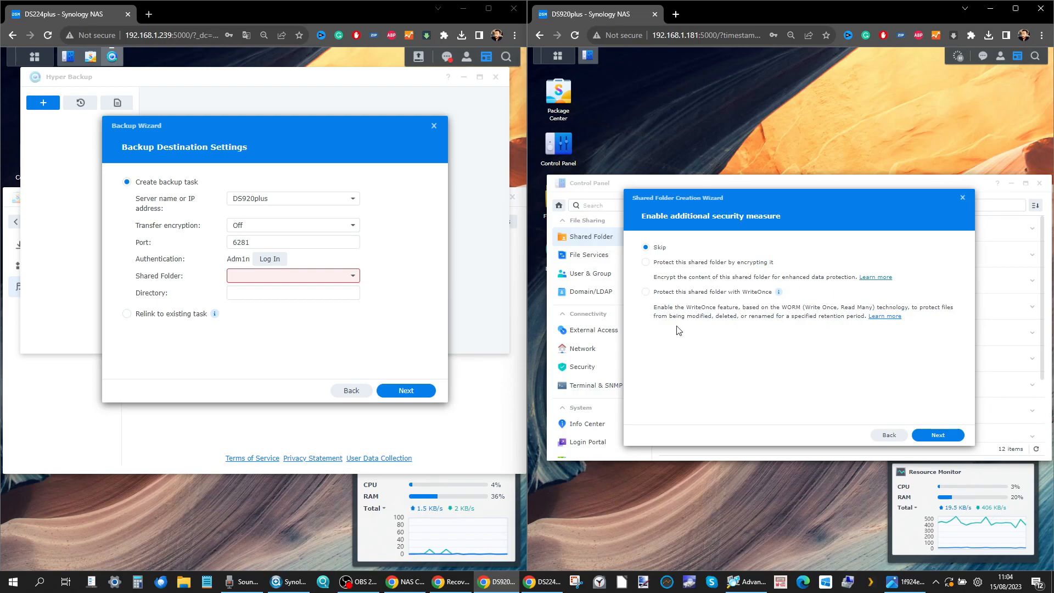
Step: Skip additional security for DSM BACKUP 1 and proceed to the settings confirmation with data checksum and folder quota disabled
{"action": "left_click", "coordinate": [936, 434]}
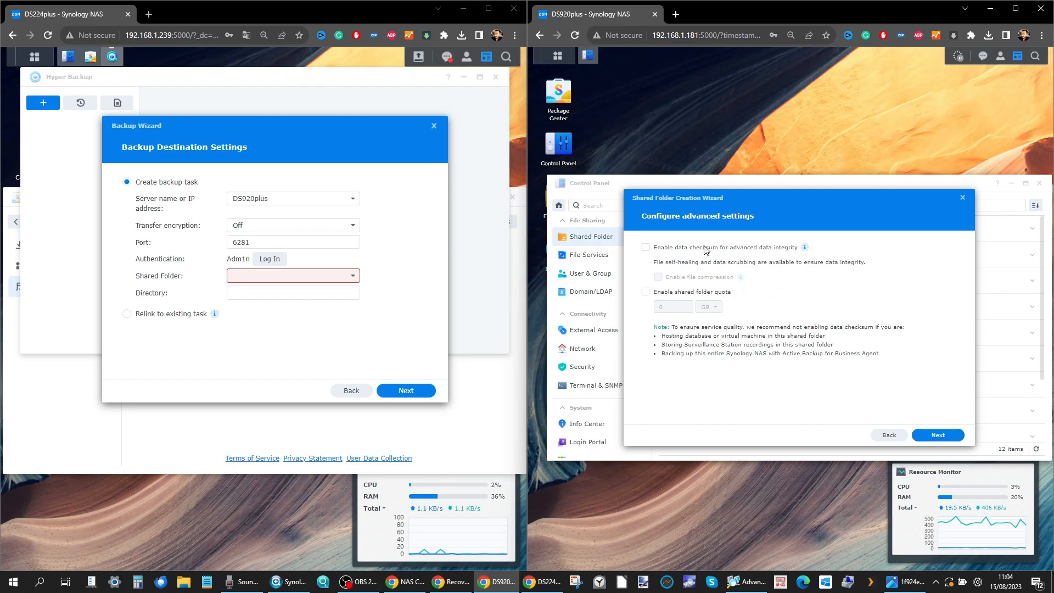
{"action": "left_click", "coordinate": [938, 436]}
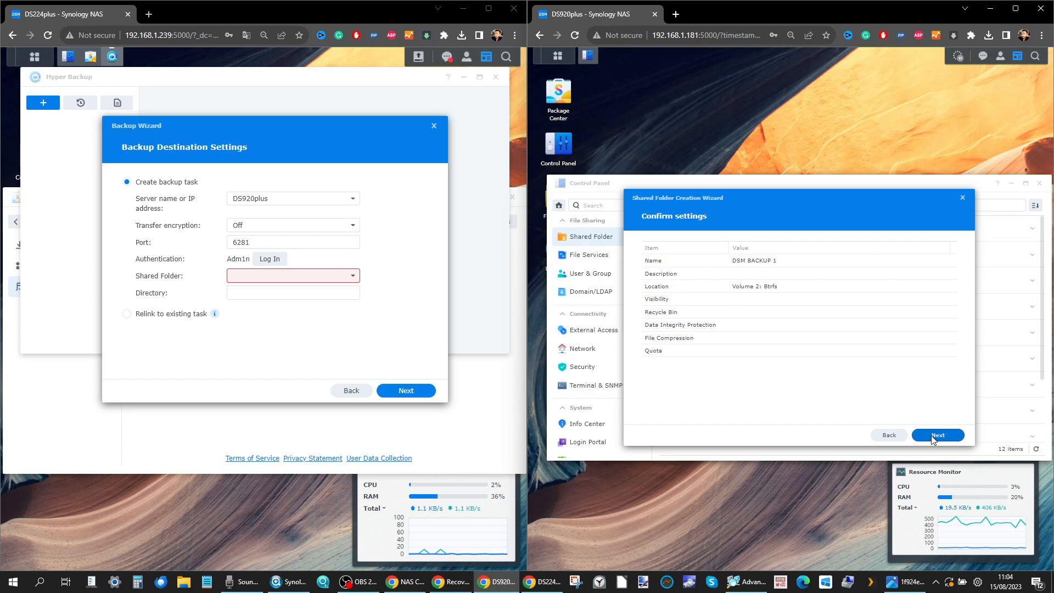
Step: Create the DSM BACKUP 1 shared folder, grant local user Adm1n Read/Write access, and save this while switching to the system internal users
{"action": "left_click", "coordinate": [932, 436]}
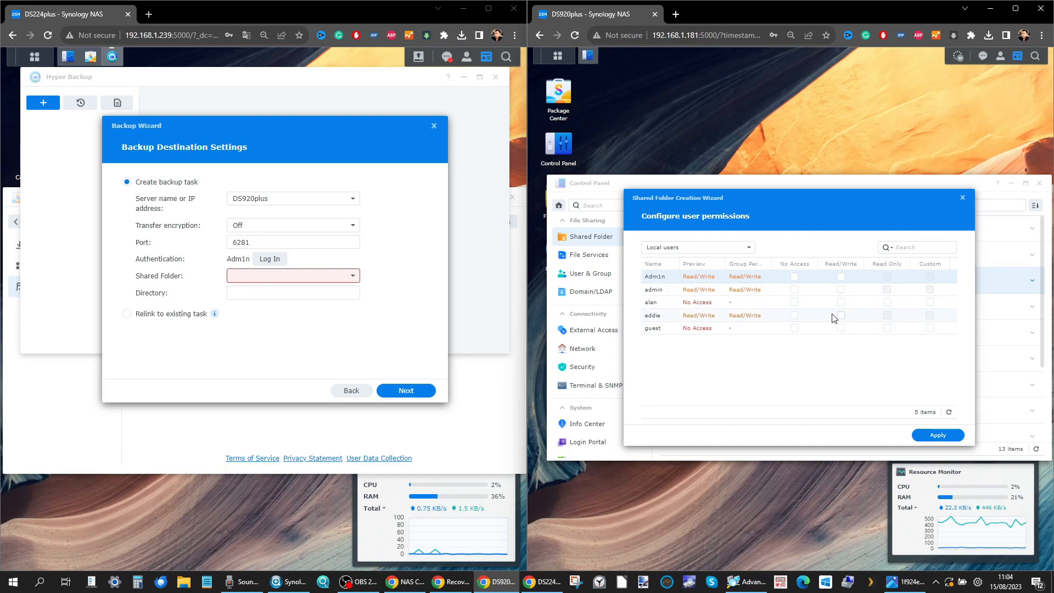
{"action": "left_click", "coordinate": [841, 277]}
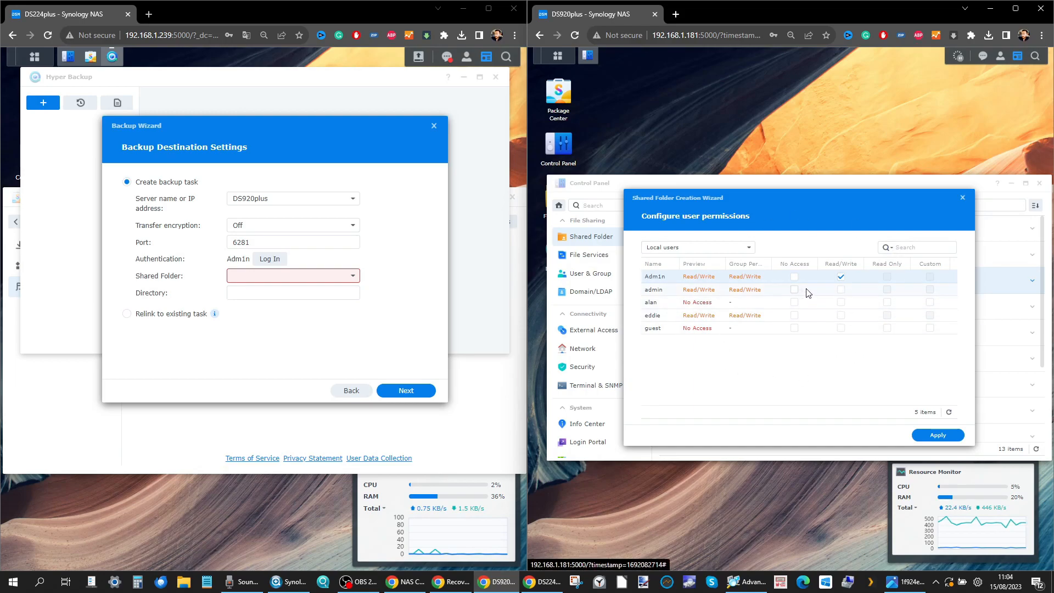
{"action": "left_click", "coordinate": [727, 247]}
{"action": "left_click", "coordinate": [706, 264]}
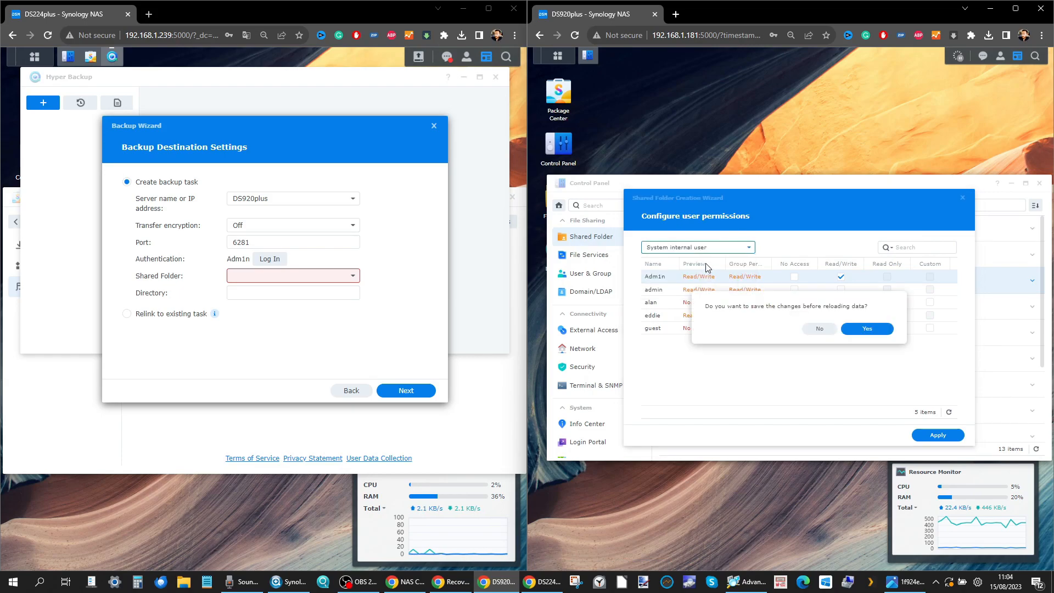
{"action": "left_click", "coordinate": [868, 330]}
Step: Grant the HyperBackup system internal user Read/Write access to DSM BACKUP 1 and apply the permissions
{"action": "scroll", "coordinate": [755, 302], "scroll_direction": "down", "scroll_amount": 3}
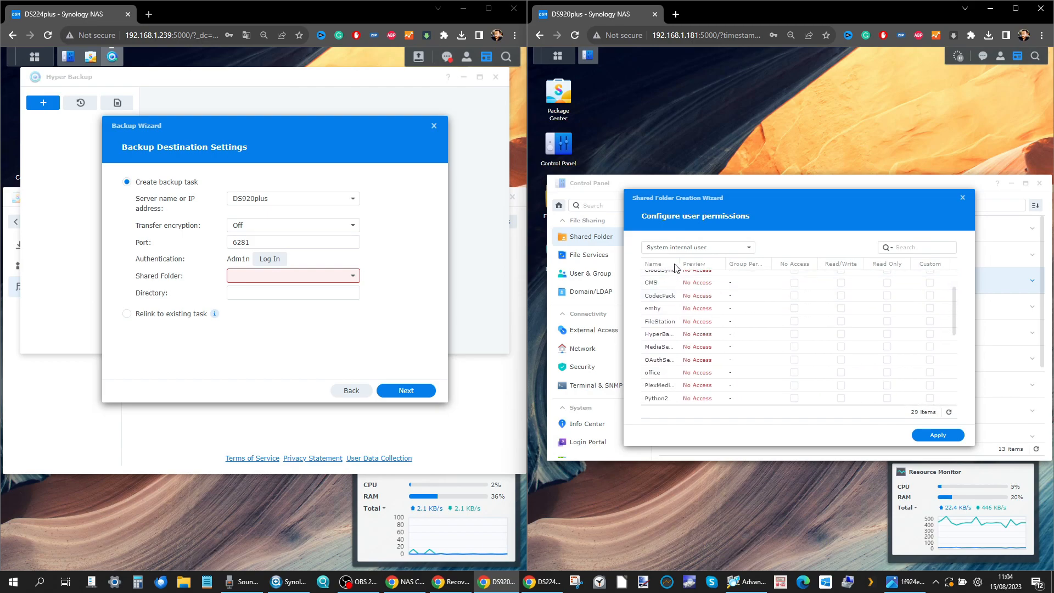
{"action": "left_click_drag", "start_coordinate": [679, 264], "coordinate": [767, 264]}
{"action": "scroll", "coordinate": [668, 341], "scroll_direction": "down", "scroll_amount": 4}
{"action": "scroll", "coordinate": [668, 343], "scroll_direction": "down", "scroll_amount": 1}
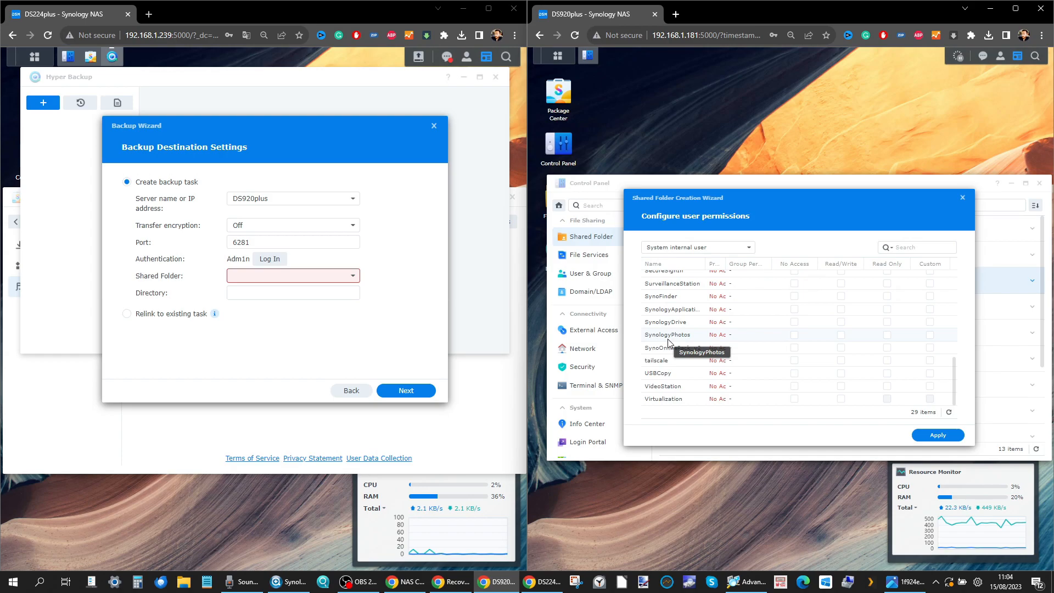
{"action": "scroll", "coordinate": [670, 340], "scroll_direction": "up", "scroll_amount": 4}
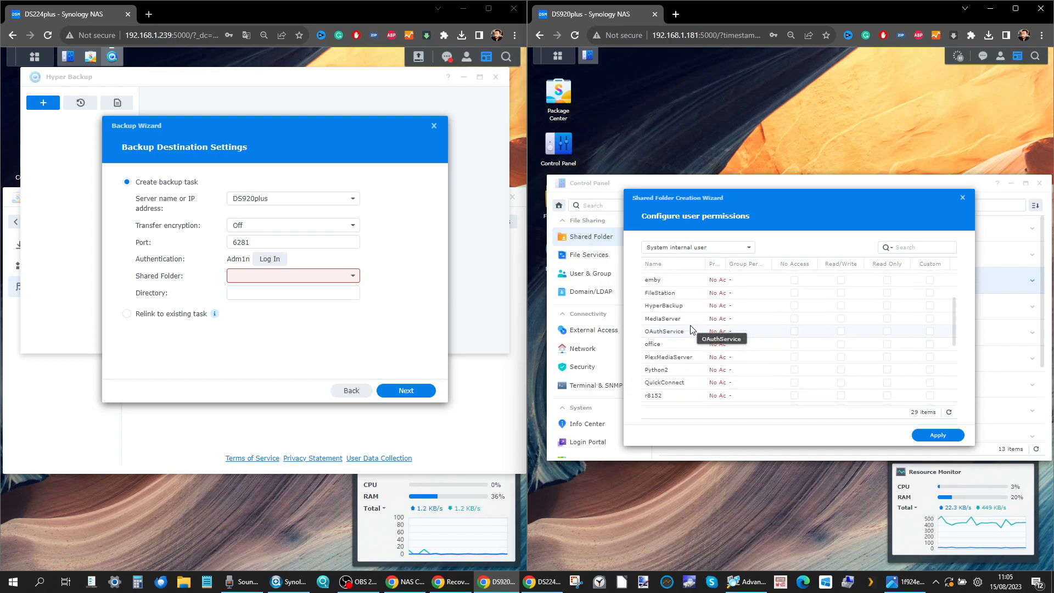
{"action": "left_click", "coordinate": [841, 305]}
{"action": "left_click", "coordinate": [933, 436]}
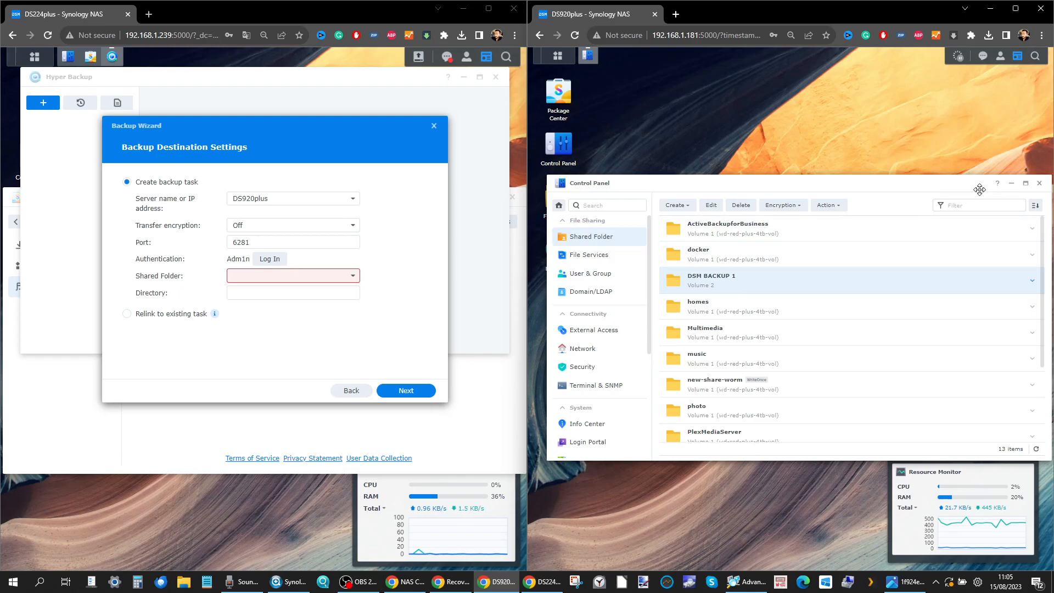
Step: Check the Backup Wizard's list of destination shared folders on the DS224plus for the new DSM BACKUP 1 folder
{"action": "left_click", "coordinate": [1012, 184]}
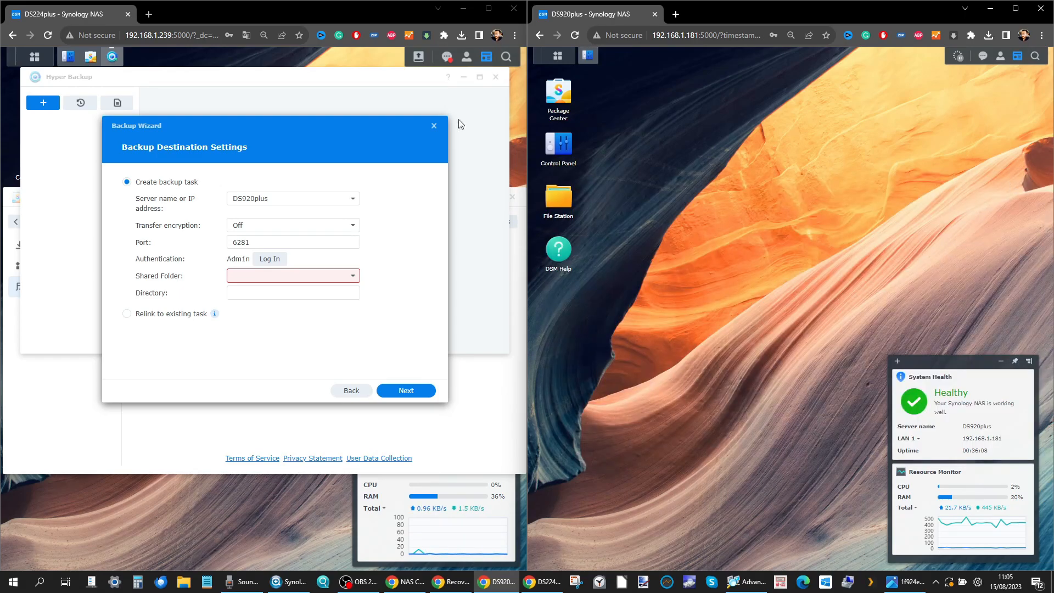
{"action": "left_click", "coordinate": [588, 56]}
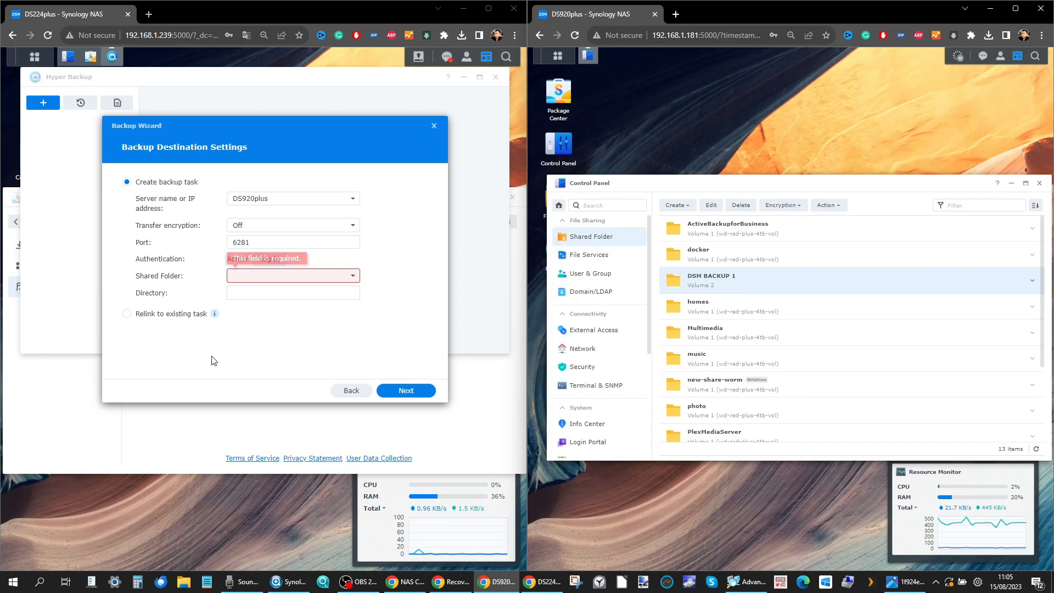
{"action": "left_click", "coordinate": [350, 276]}
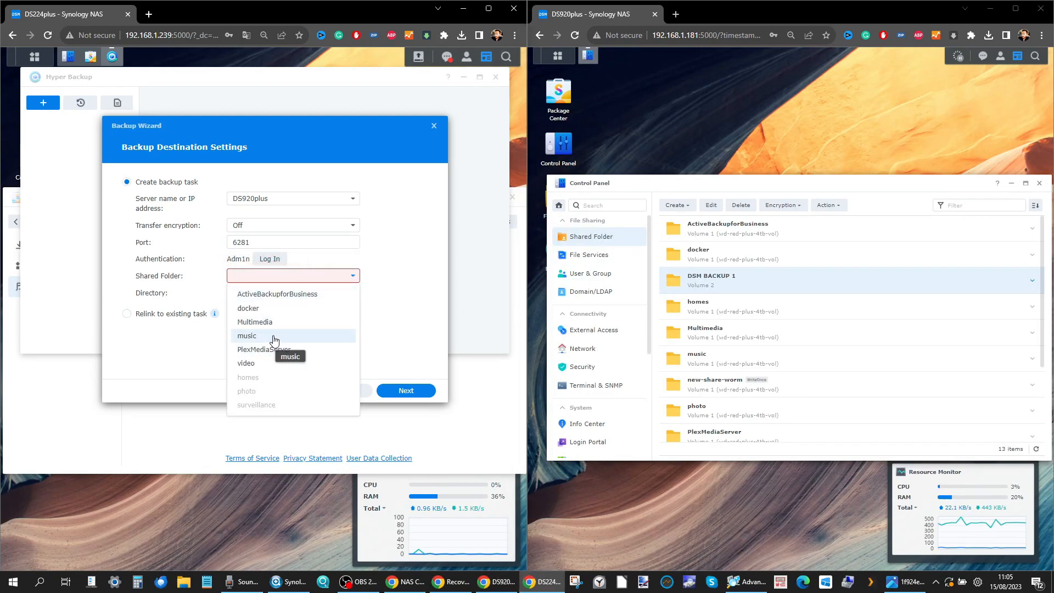
{"action": "left_click", "coordinate": [431, 279]}
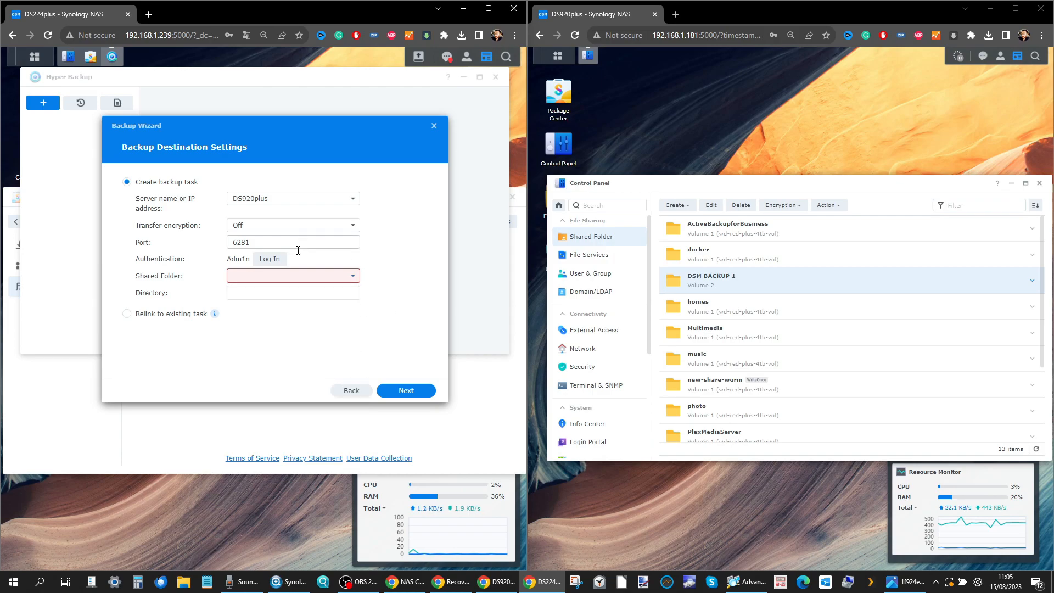
Step: Re-authenticate the backup destination by signing in to the DS920plus as Adm1n with the account password
{"action": "left_click", "coordinate": [281, 261]}
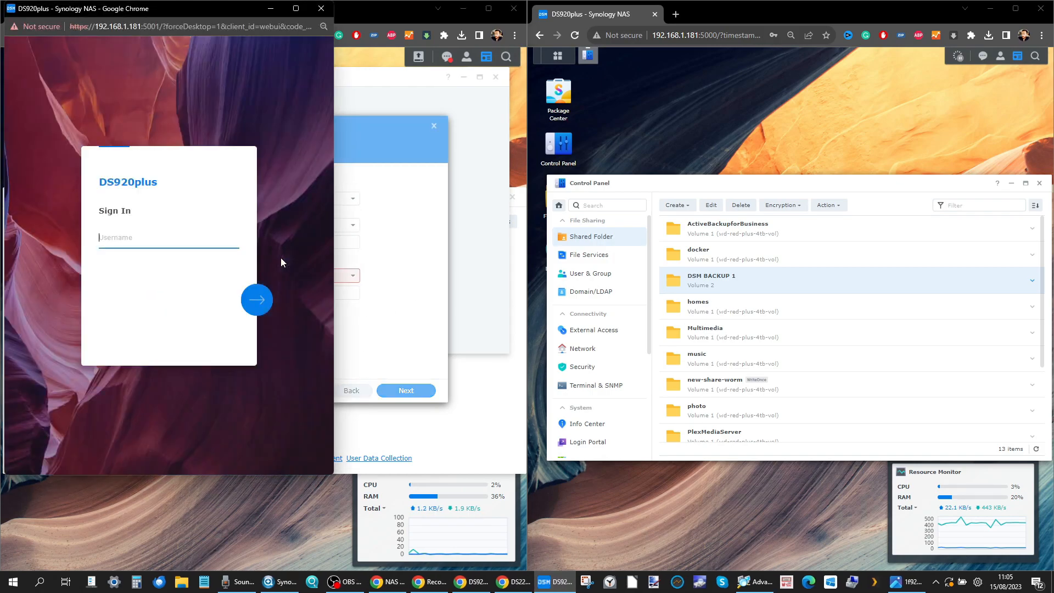
{"action": "left_click", "coordinate": [200, 240]}
{"action": "type", "text": "aDM1N"}
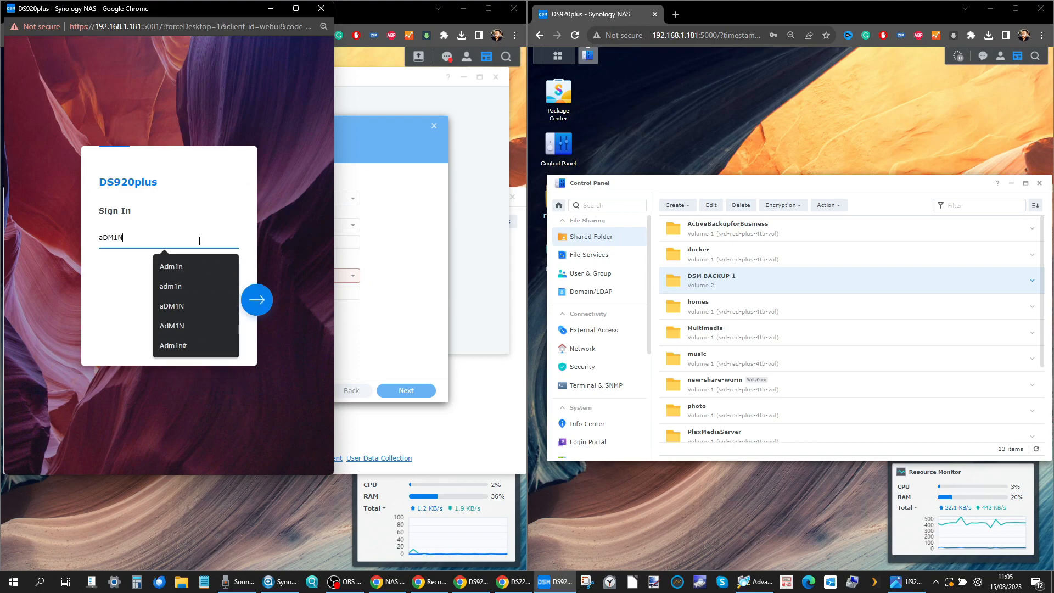
{"action": "key", "text": "Return"}
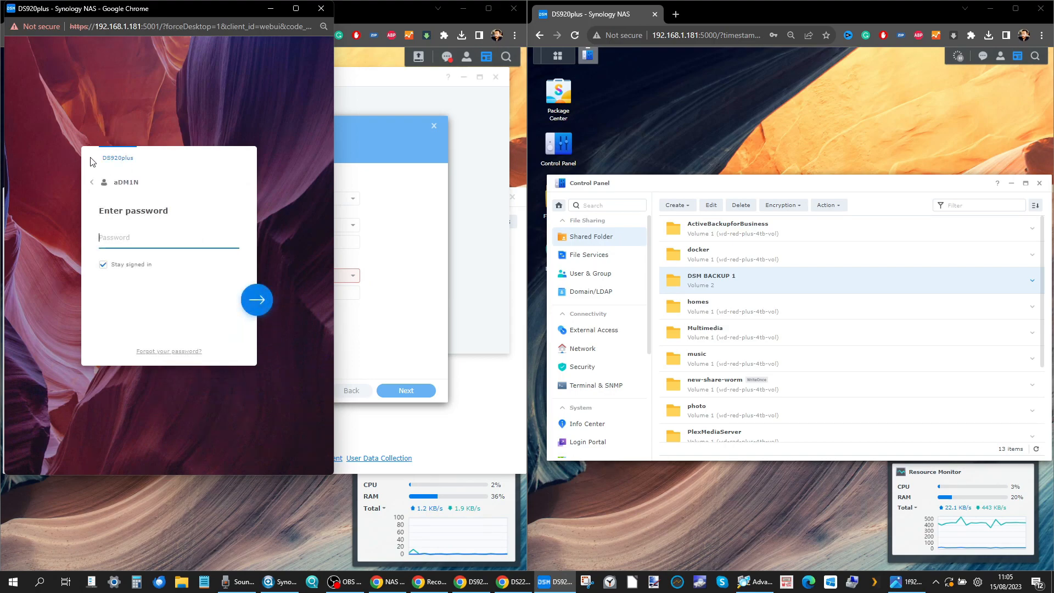
{"action": "left_click", "coordinate": [92, 182]}
{"action": "double_click", "coordinate": [114, 237]}
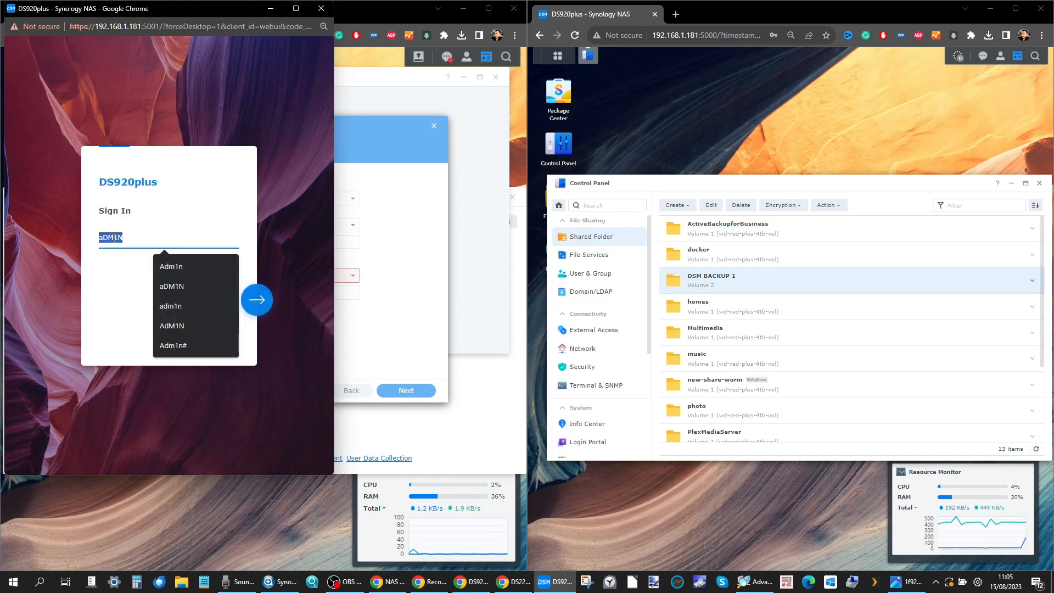
{"action": "type", "text": "Adm1n"}
{"action": "key", "text": "Return"}
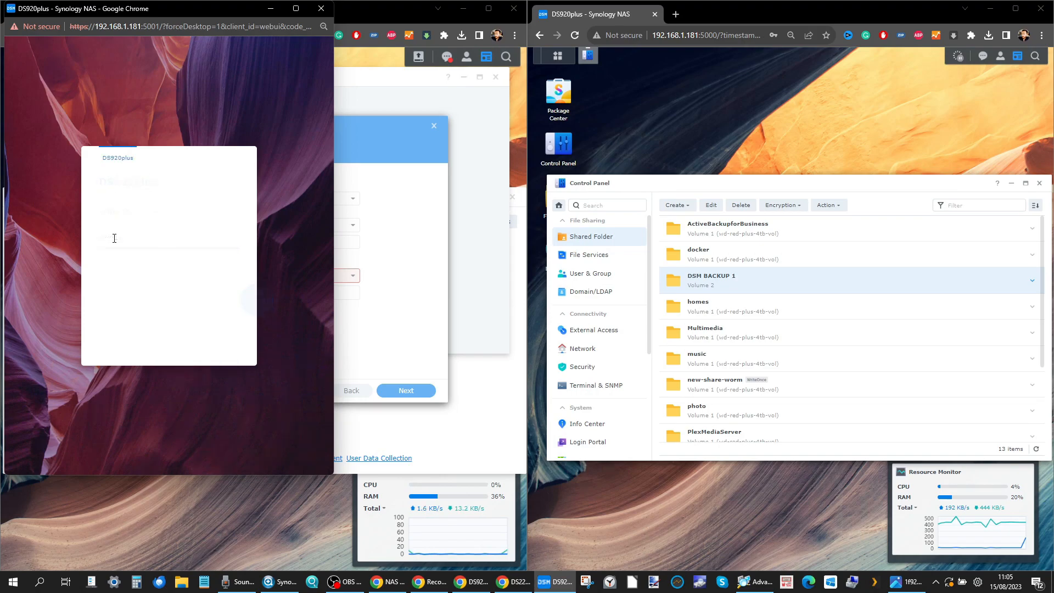
{"action": "type", "text": "•••"}
{"action": "key", "text": "Return"}
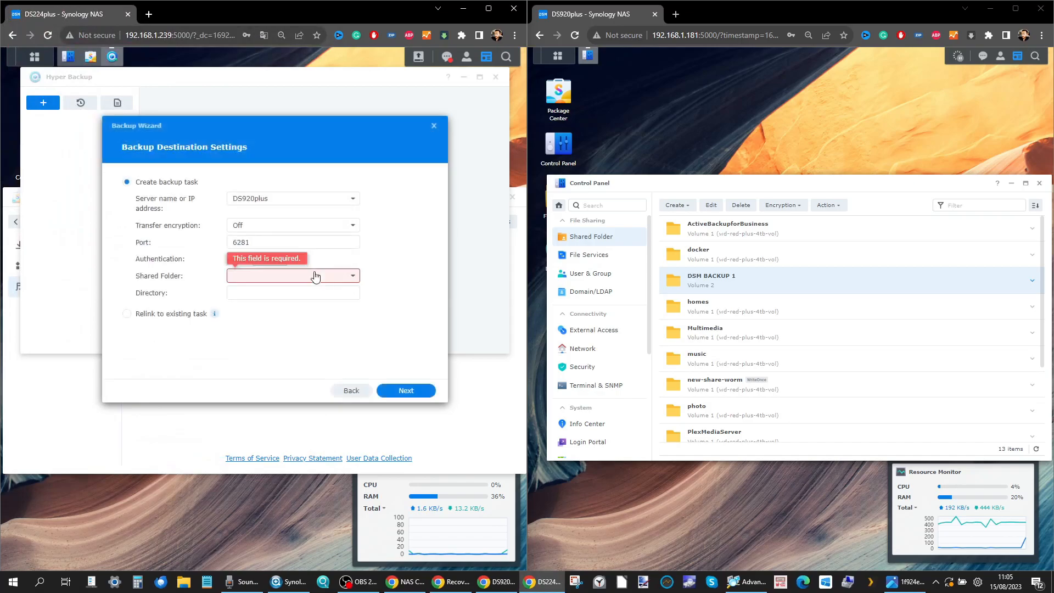
Step: Set DSM BACKUP 1 as the destination shared folder with directory DS224plus_1, and proceed to the backup settings
{"action": "left_click", "coordinate": [353, 277]}
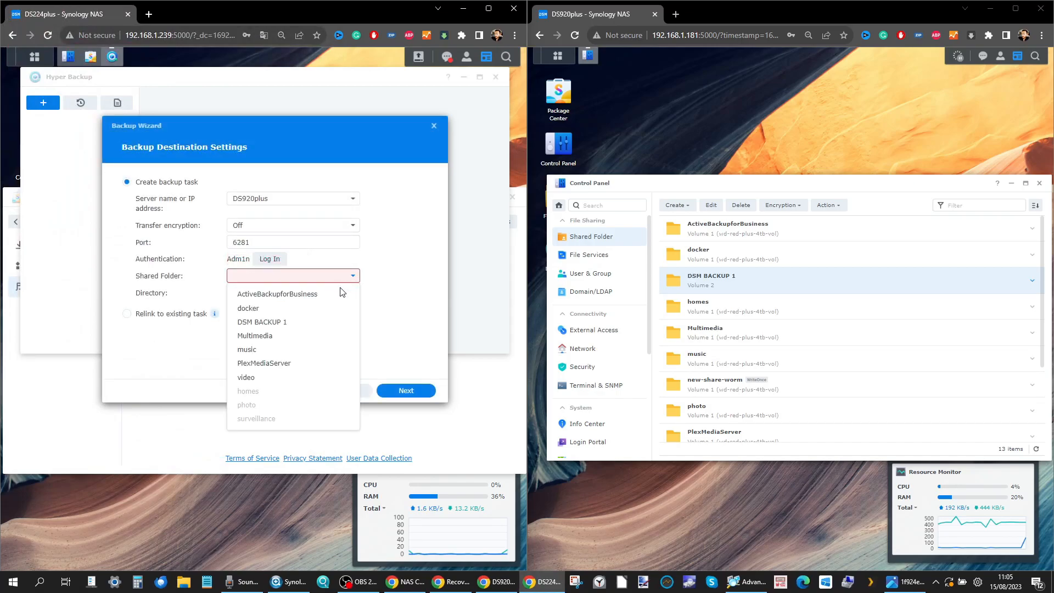
{"action": "left_click", "coordinate": [276, 327]}
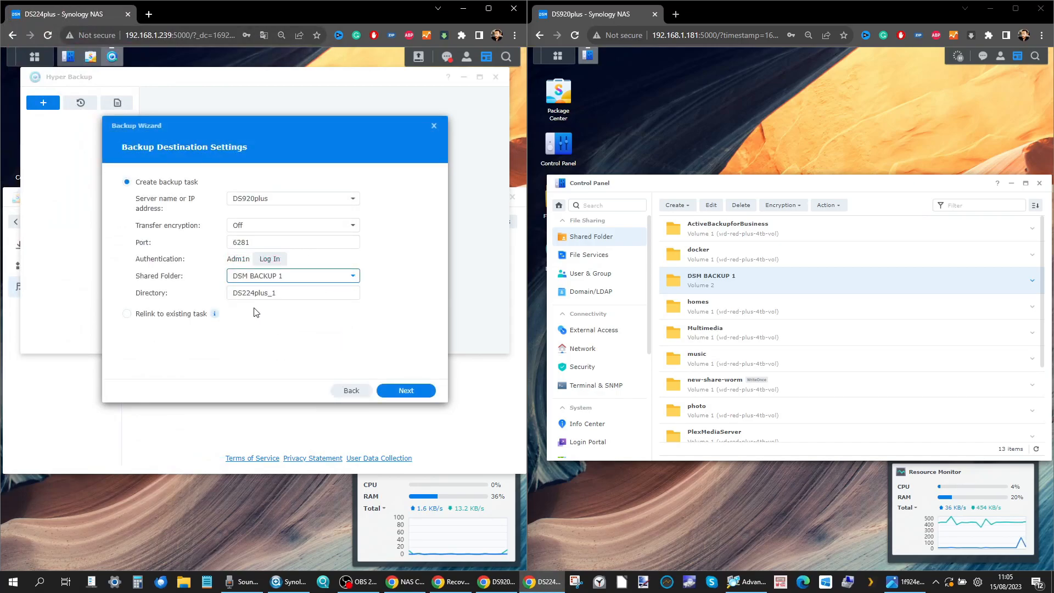
{"action": "left_click", "coordinate": [284, 292]}
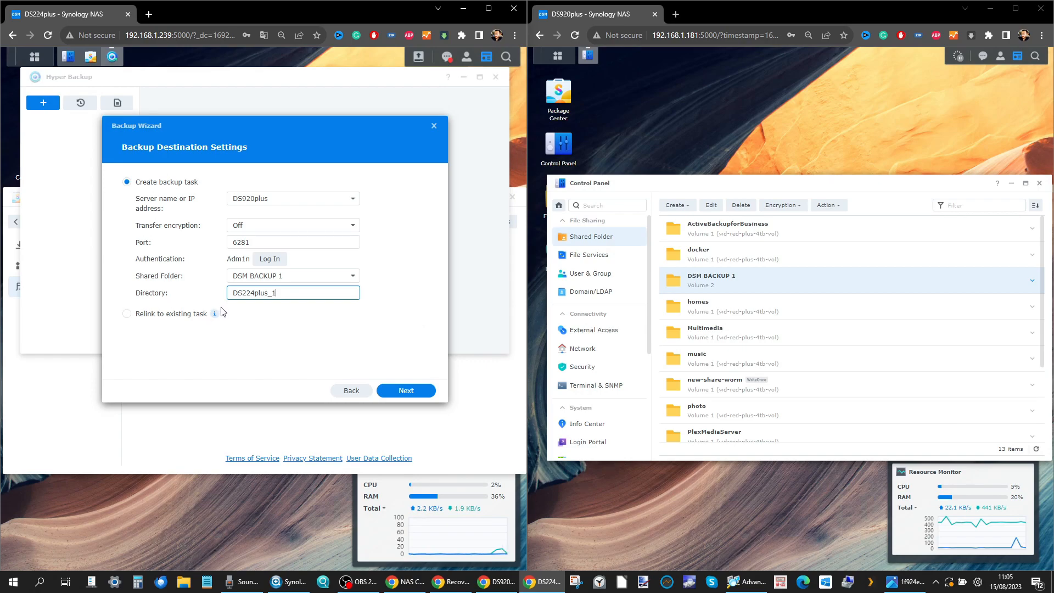
{"action": "left_click", "coordinate": [405, 390]}
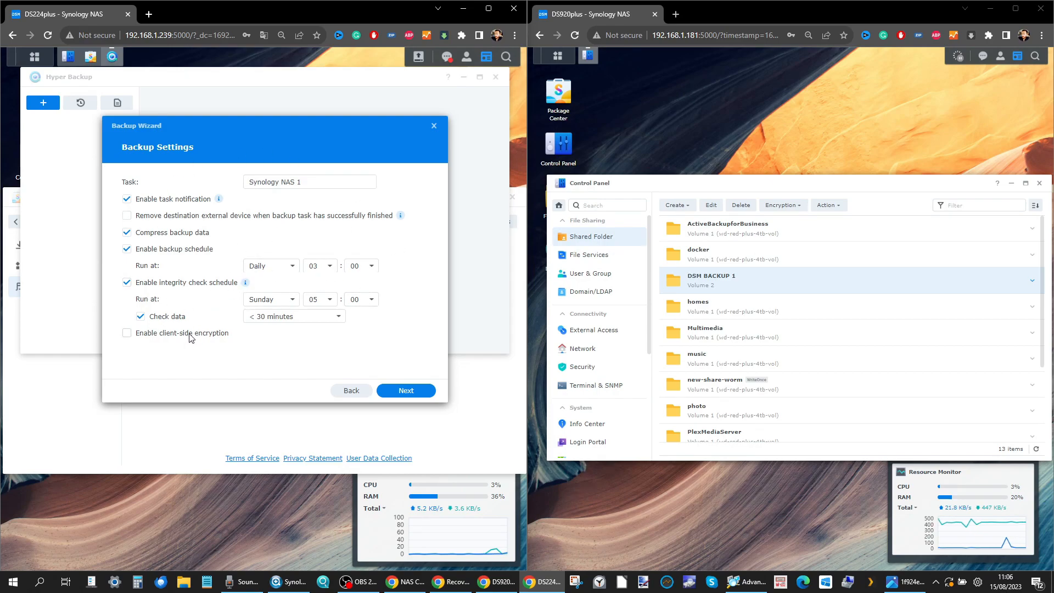
Step: Accept the default backup settings for Synology NAS 1 and rotation from the earliest versions with 256 kept versions, and finish creating the task
{"action": "left_click", "coordinate": [407, 391]}
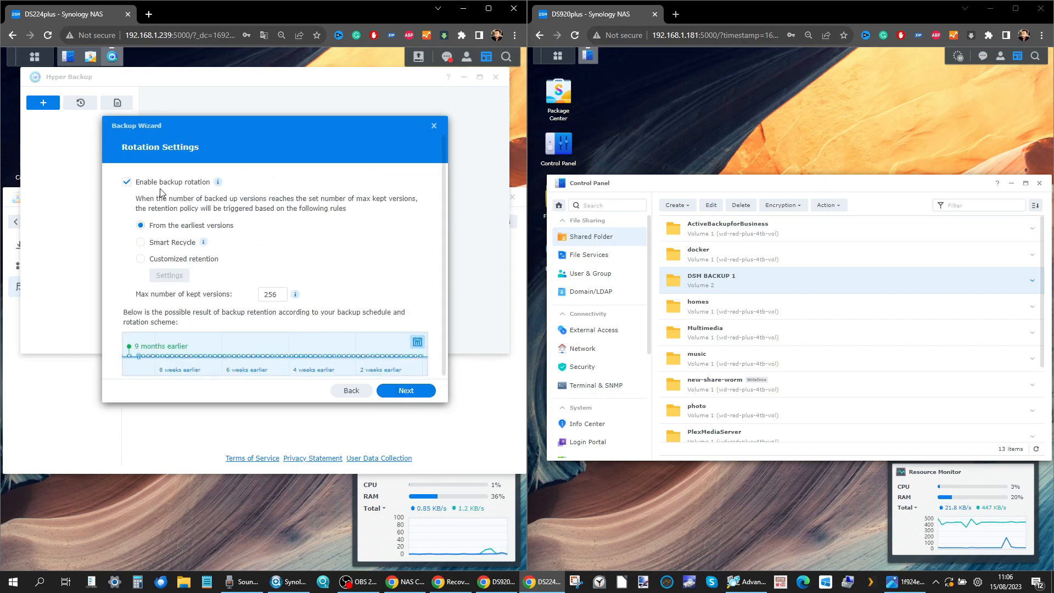
{"action": "scroll", "coordinate": [232, 230], "scroll_direction": "down", "scroll_amount": 1}
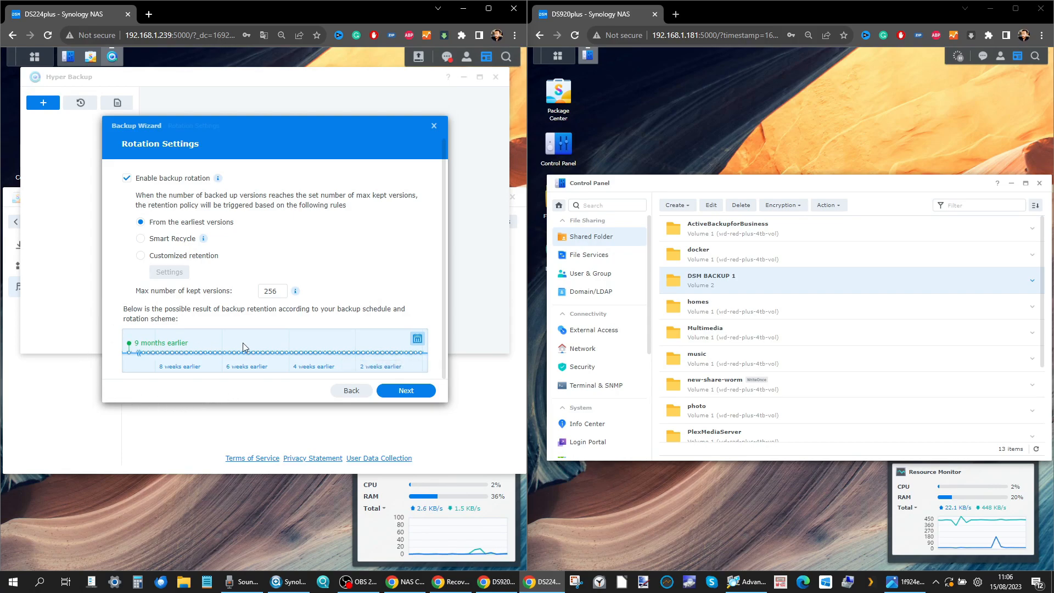
{"action": "scroll", "coordinate": [289, 286], "scroll_direction": "up", "scroll_amount": 5}
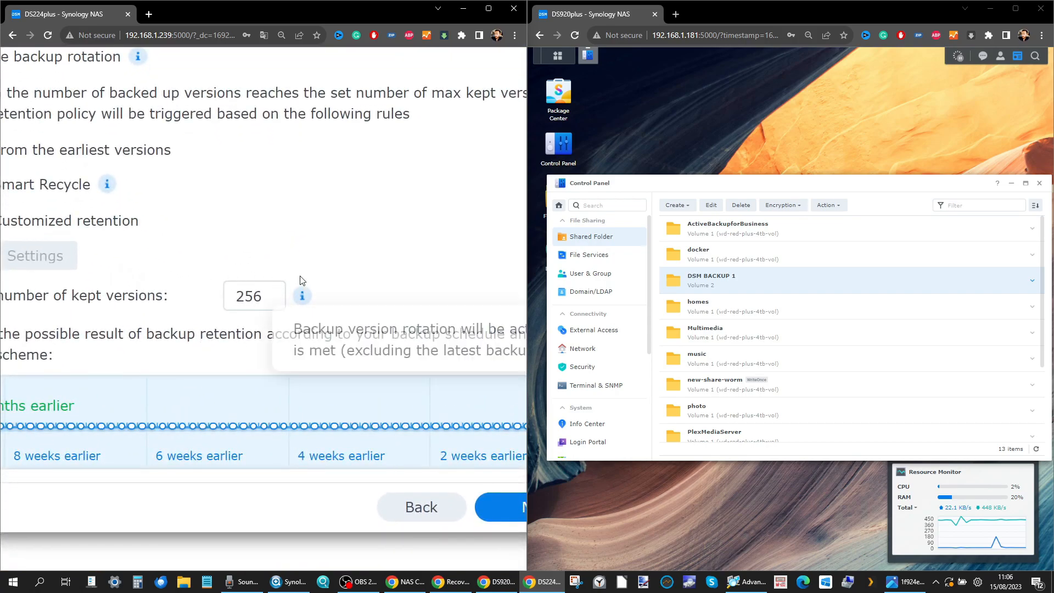
{"action": "scroll", "coordinate": [270, 322], "scroll_direction": "down", "scroll_amount": 5}
{"action": "scroll", "coordinate": [268, 308], "scroll_direction": "down", "scroll_amount": 4}
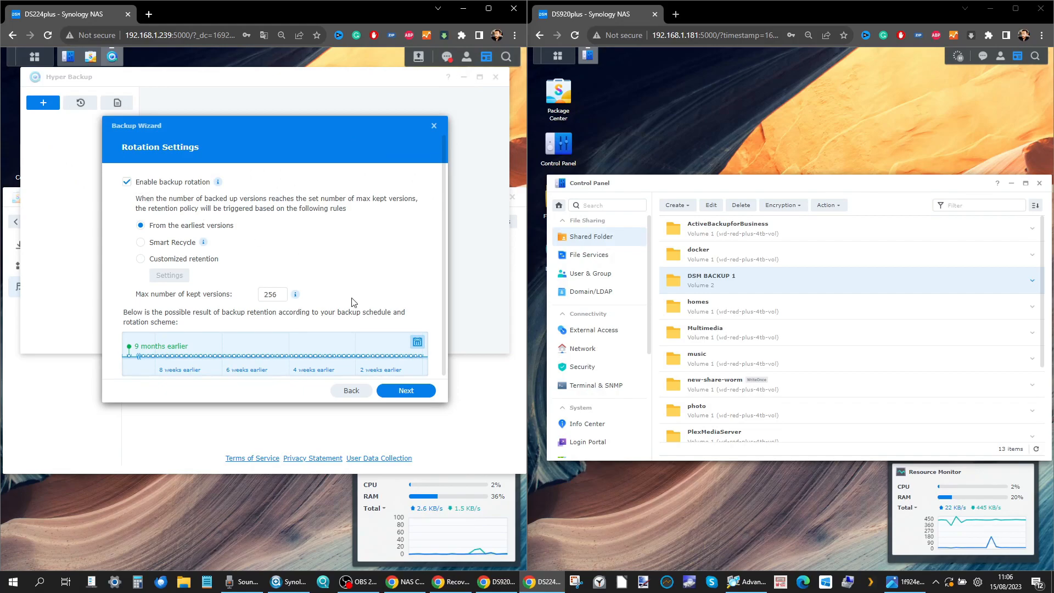
{"action": "left_click", "coordinate": [407, 390]}
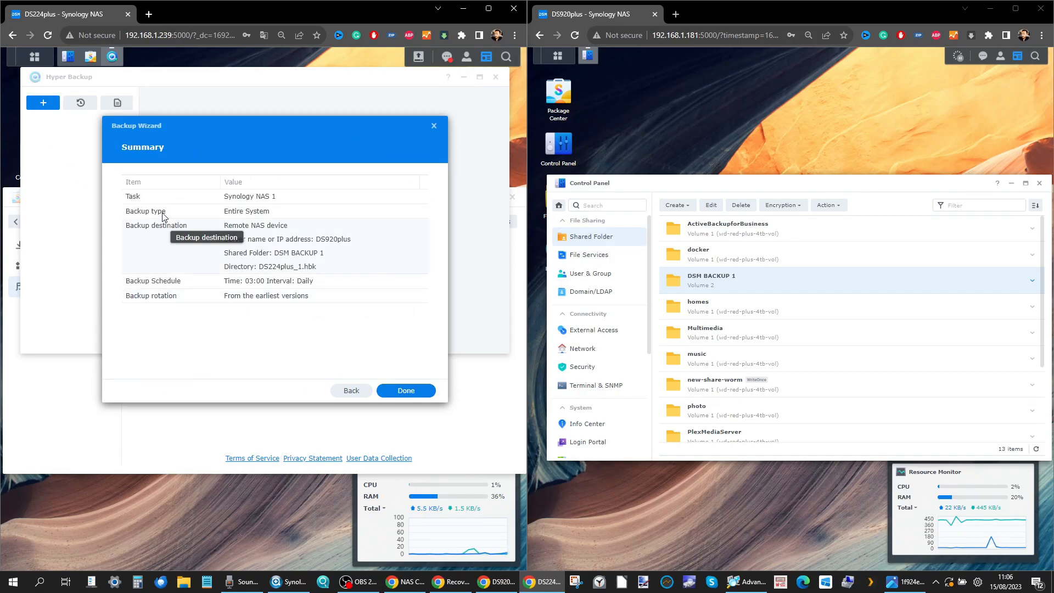
{"action": "left_click", "coordinate": [410, 391]}
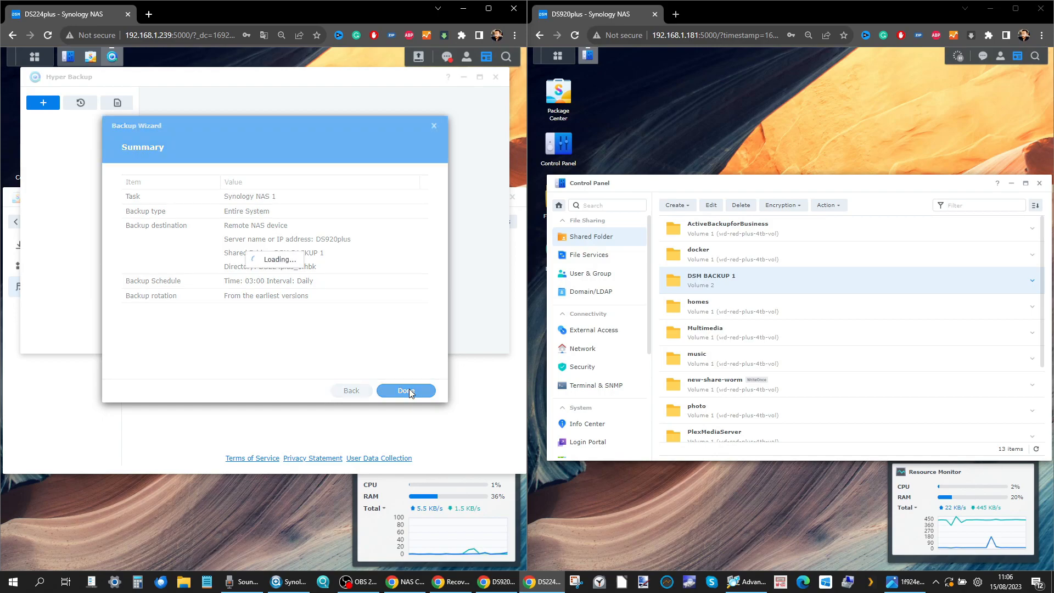
Step: Open Hyper Backup Vault on the DS920plus to check its target usage and running tasks
{"action": "left_click", "coordinate": [558, 57]}
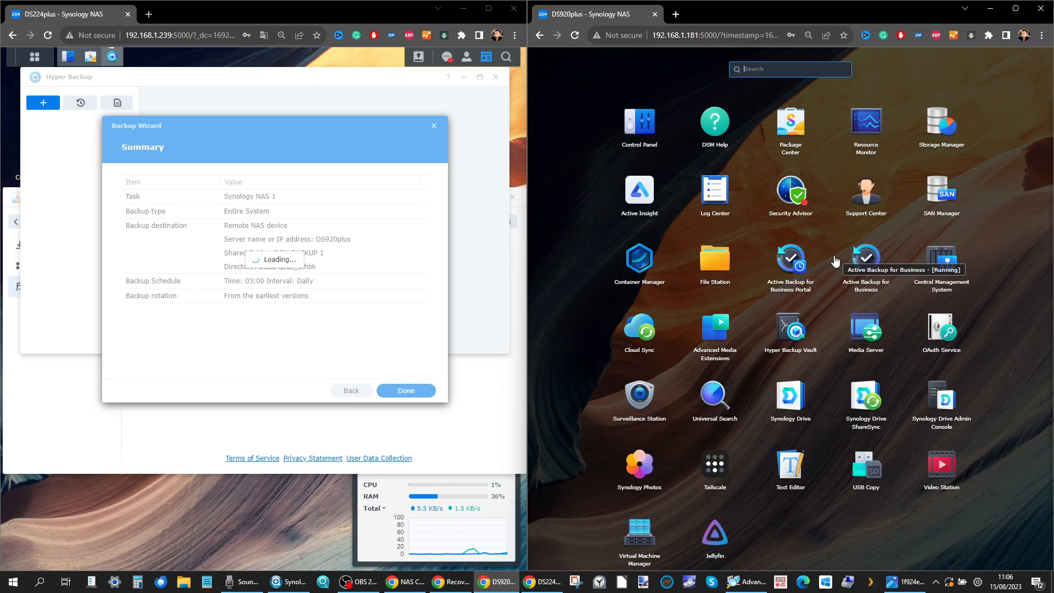
{"action": "left_click", "coordinate": [795, 345]}
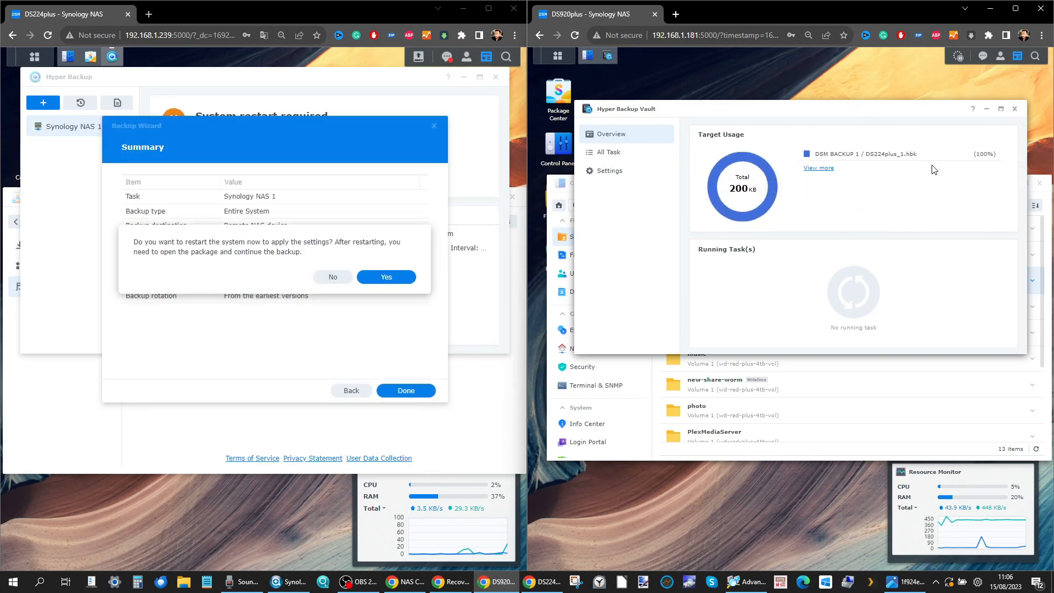
Step: Agree to restart the DS224plus so the backup settings are applied, and confirm the restart
{"action": "scroll", "coordinate": [296, 255], "scroll_direction": "up", "scroll_amount": 5}
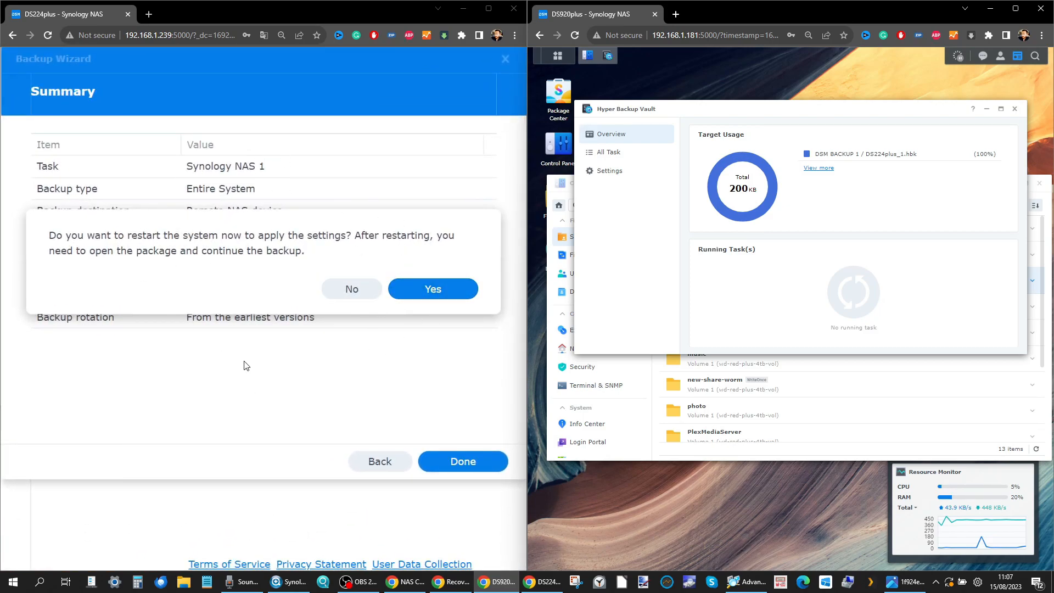
{"action": "scroll", "coordinate": [230, 266], "scroll_direction": "down", "scroll_amount": 5}
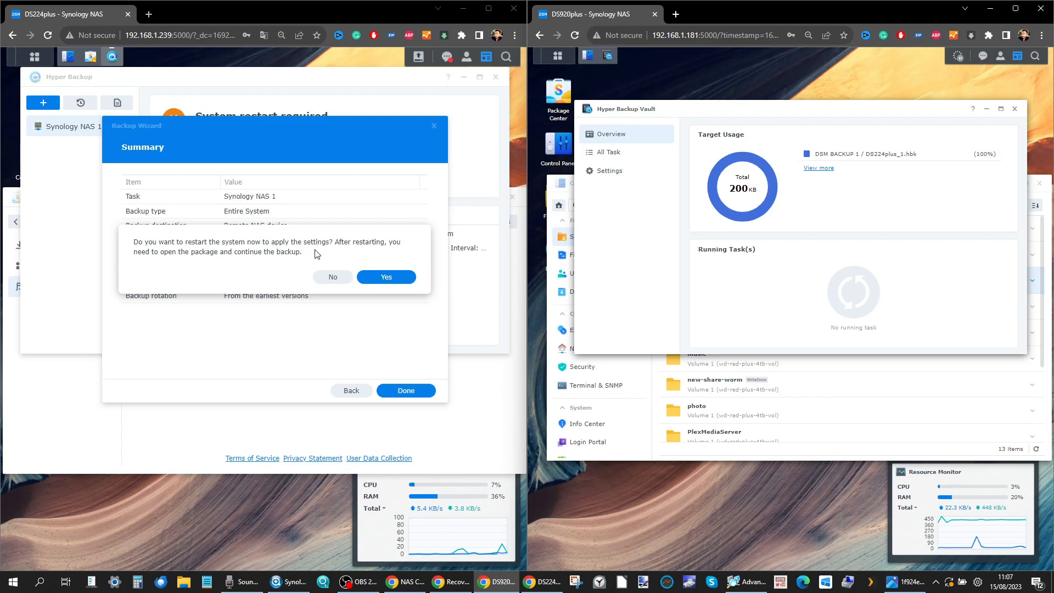
{"action": "left_click", "coordinate": [381, 282]}
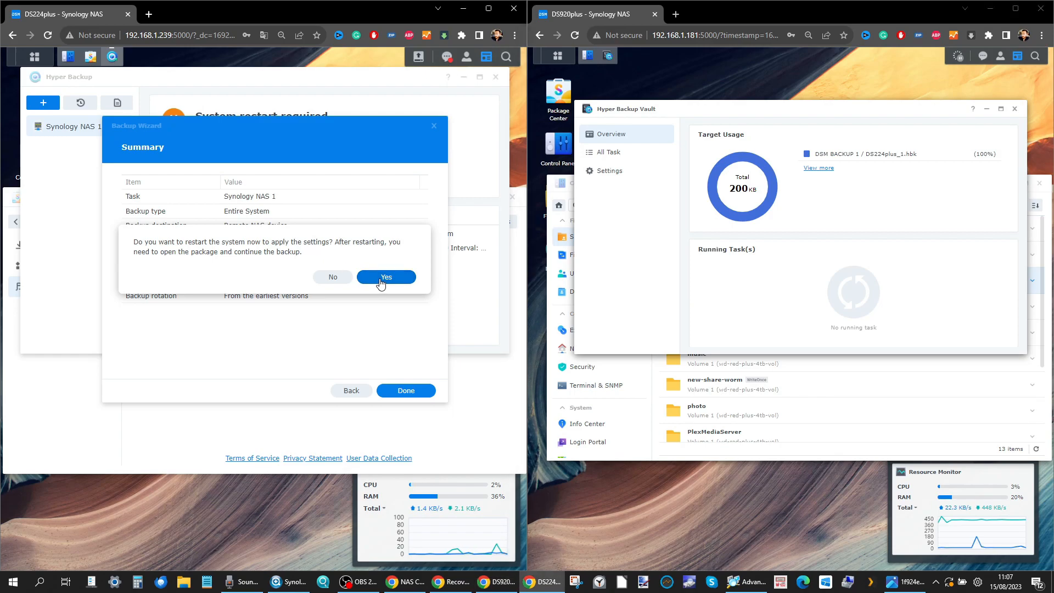
{"action": "left_click", "coordinate": [381, 278]}
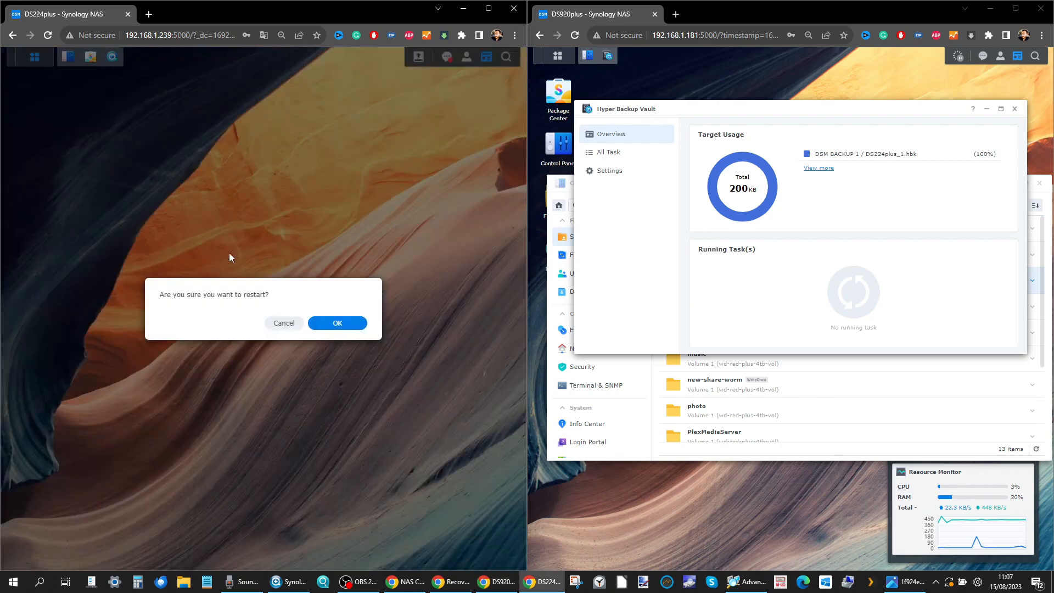
{"action": "left_click", "coordinate": [333, 325]}
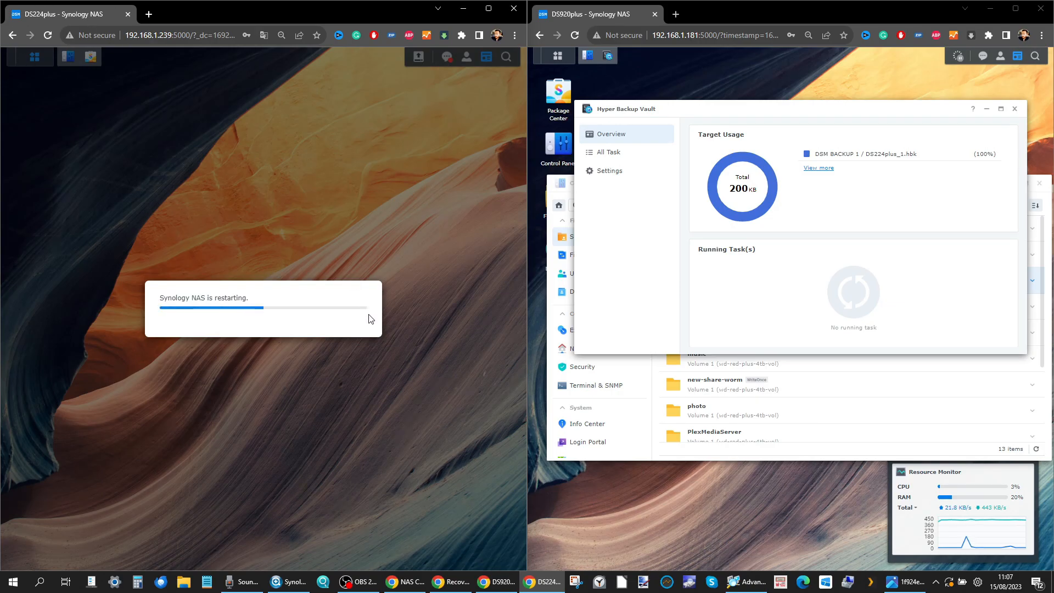
Step: Sign back in to the DS224plus with the account password and dismiss the browser's saved-password warning
{"action": "type", "text": "•"}
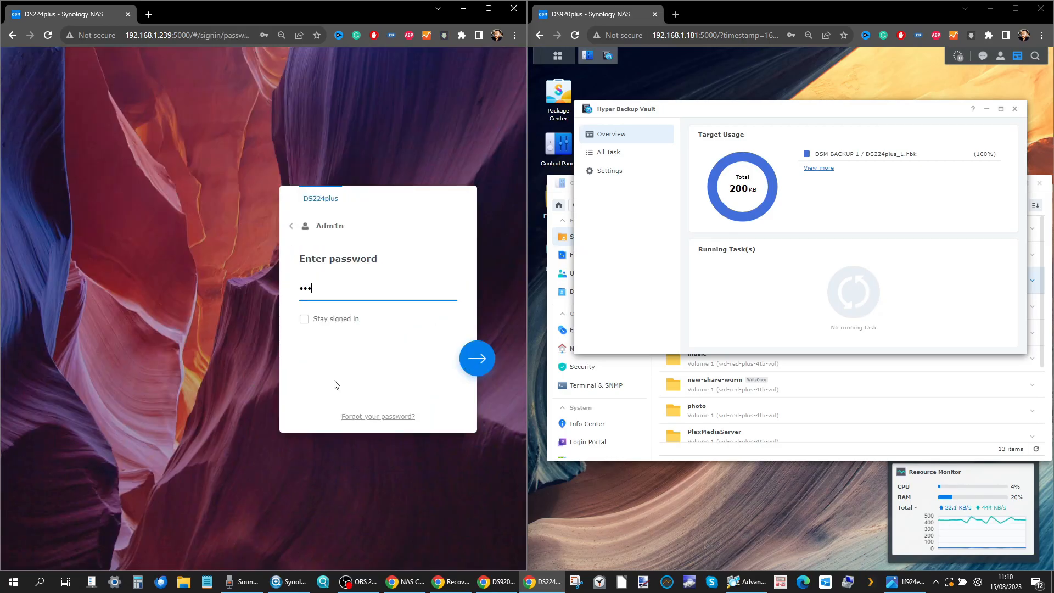
{"action": "key", "text": "Return"}
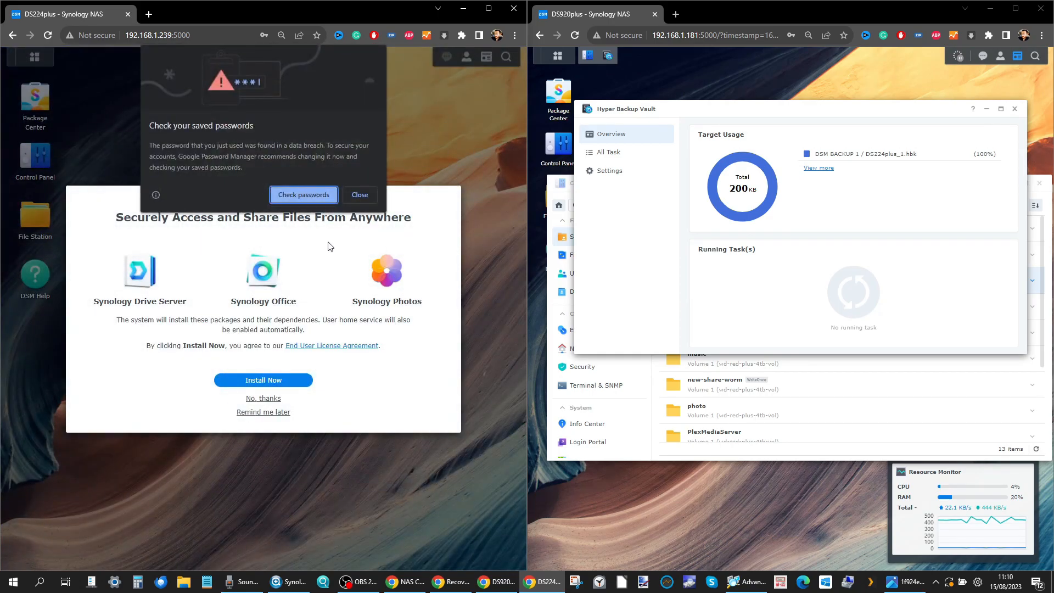
{"action": "left_click", "coordinate": [359, 195]}
Step: Postpone the Synology package installation offer and decline Adaptive MFA protection for the account, confirming to proceed without it
{"action": "left_click", "coordinate": [279, 416]}
{"action": "left_click", "coordinate": [277, 416]}
{"action": "left_click", "coordinate": [277, 416]}
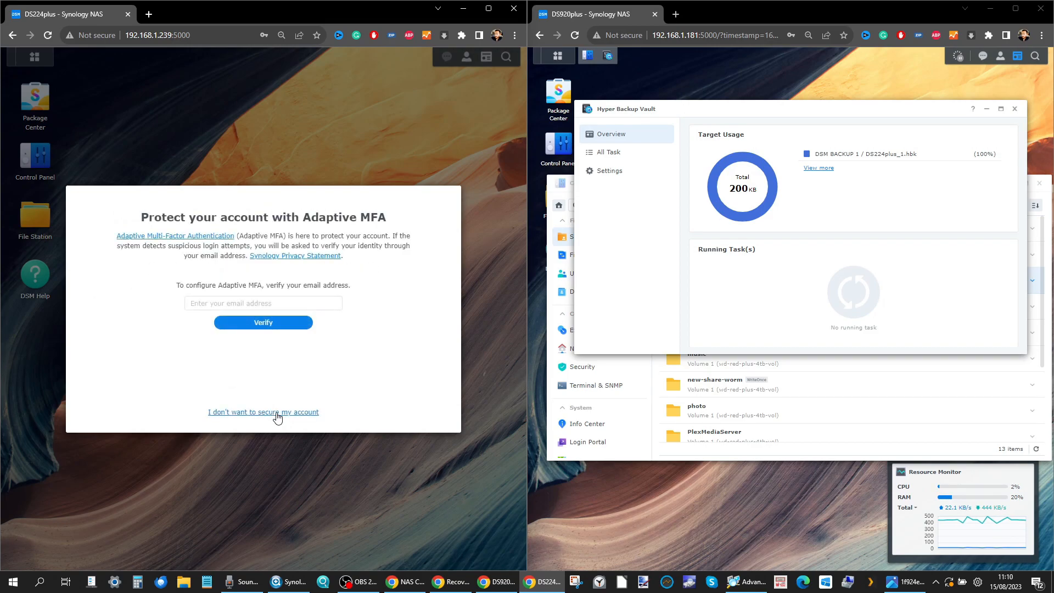
{"action": "left_click", "coordinate": [260, 413]}
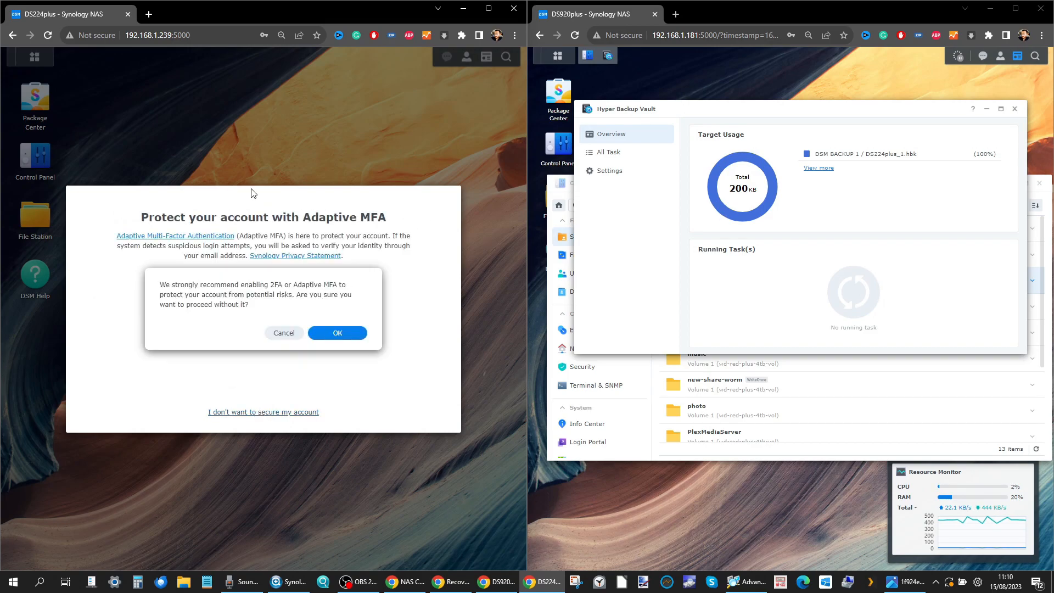
{"action": "left_click", "coordinate": [339, 332]}
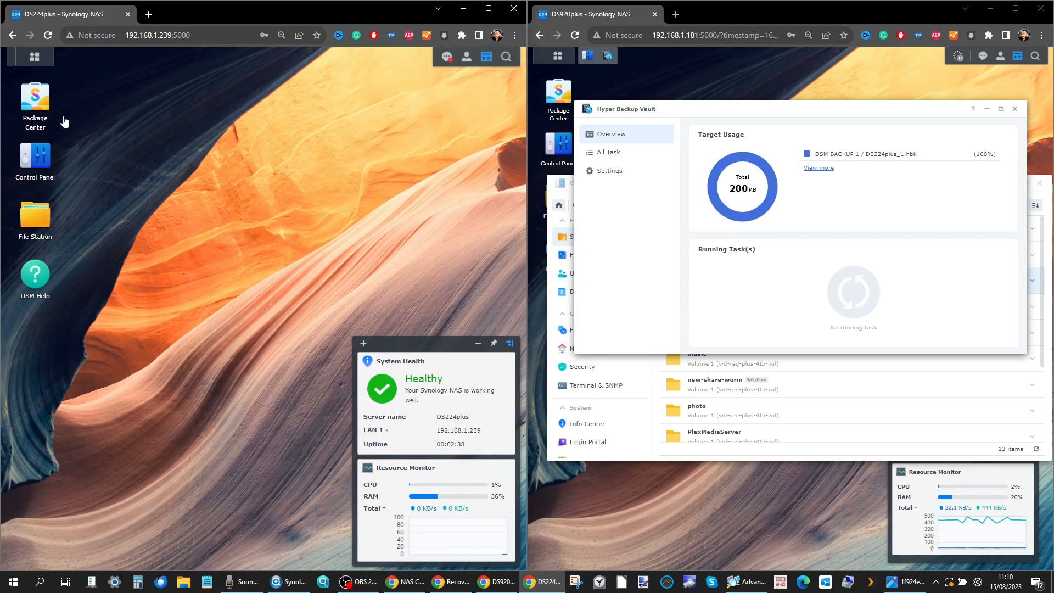
Step: Open Hyper Backup on the DS224plus and review the Synology NAS 1 task's schedule, rotation and target settings without changing them
{"action": "left_click", "coordinate": [34, 56]}
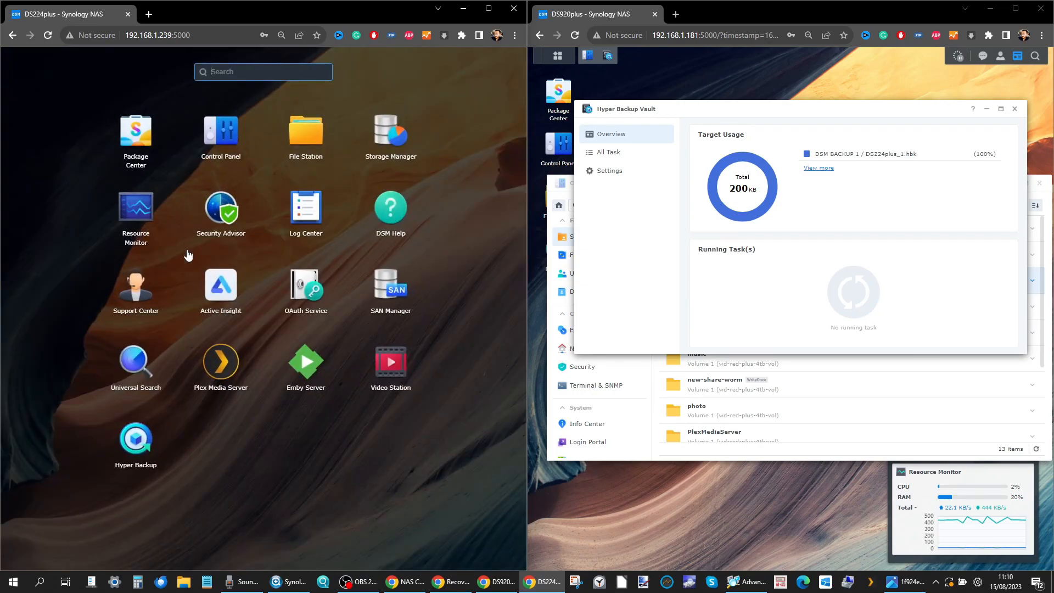
{"action": "left_click", "coordinate": [134, 435]}
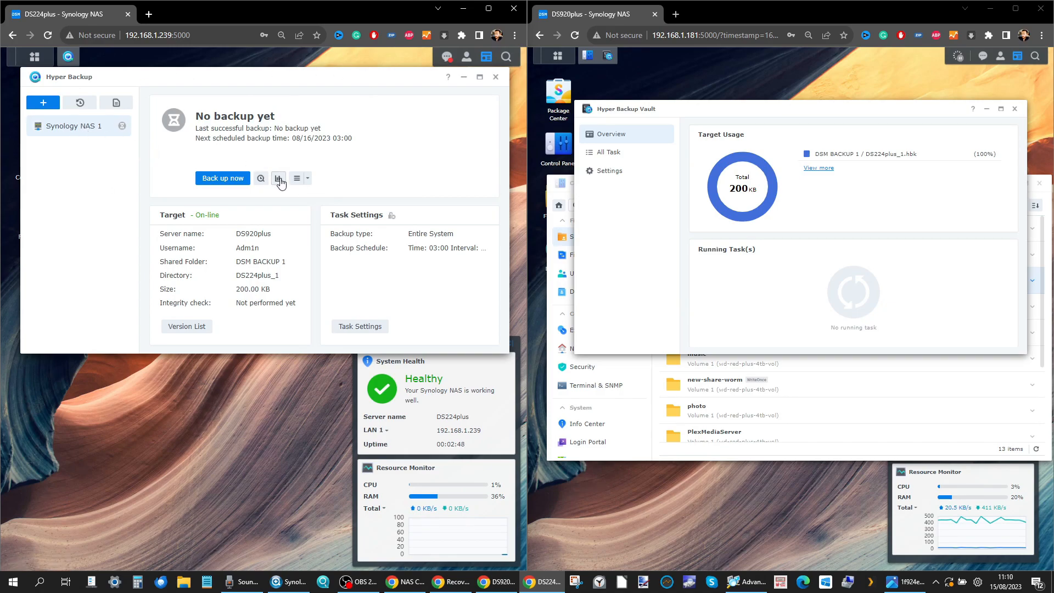
{"action": "left_click", "coordinate": [307, 178]}
{"action": "left_click", "coordinate": [308, 195]}
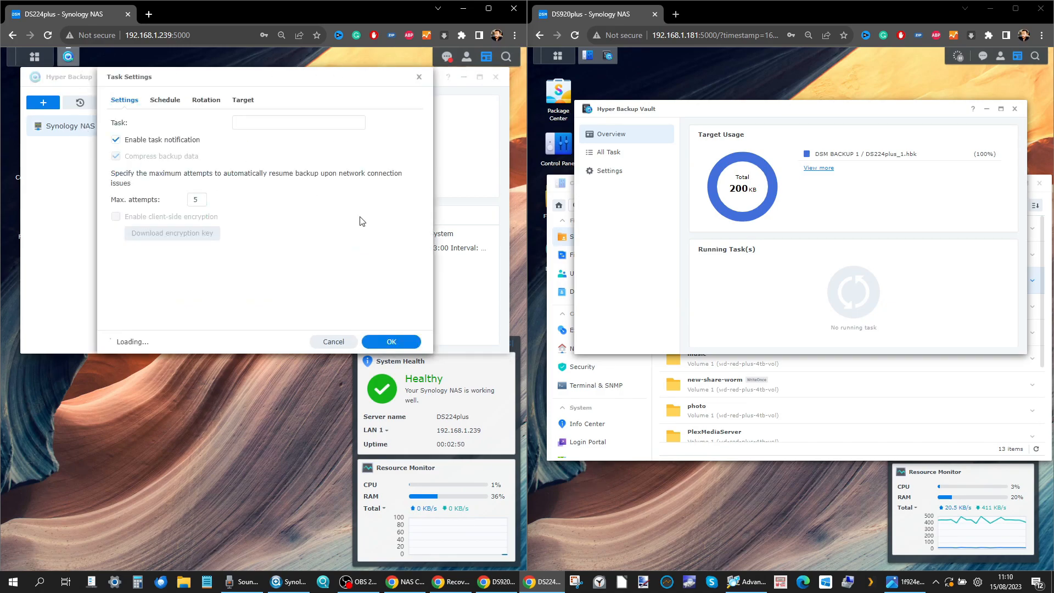
{"action": "left_click", "coordinate": [172, 101]}
{"action": "left_click", "coordinate": [204, 101]}
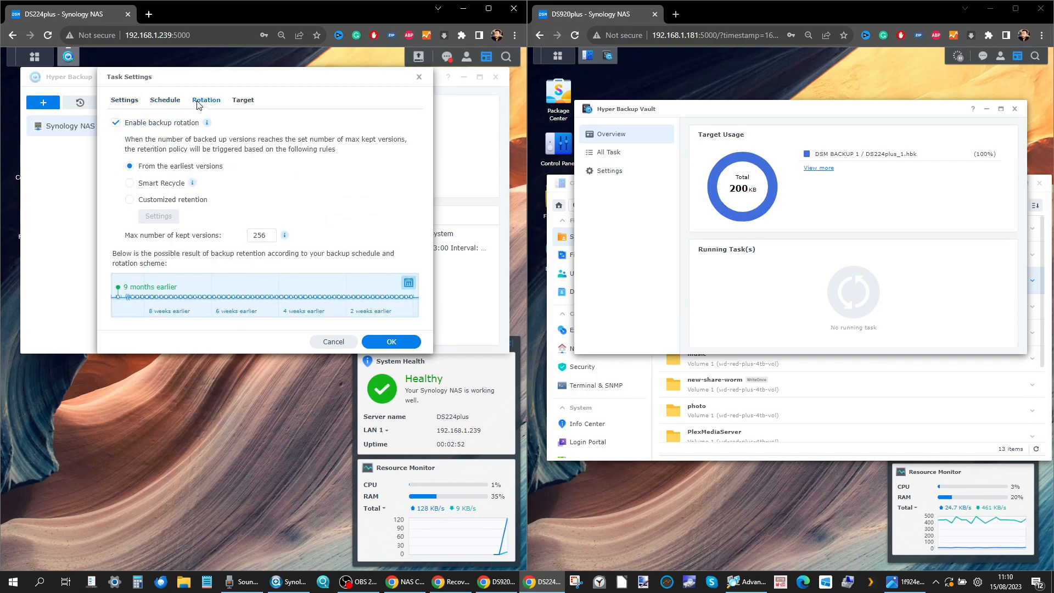
{"action": "left_click", "coordinate": [238, 104]}
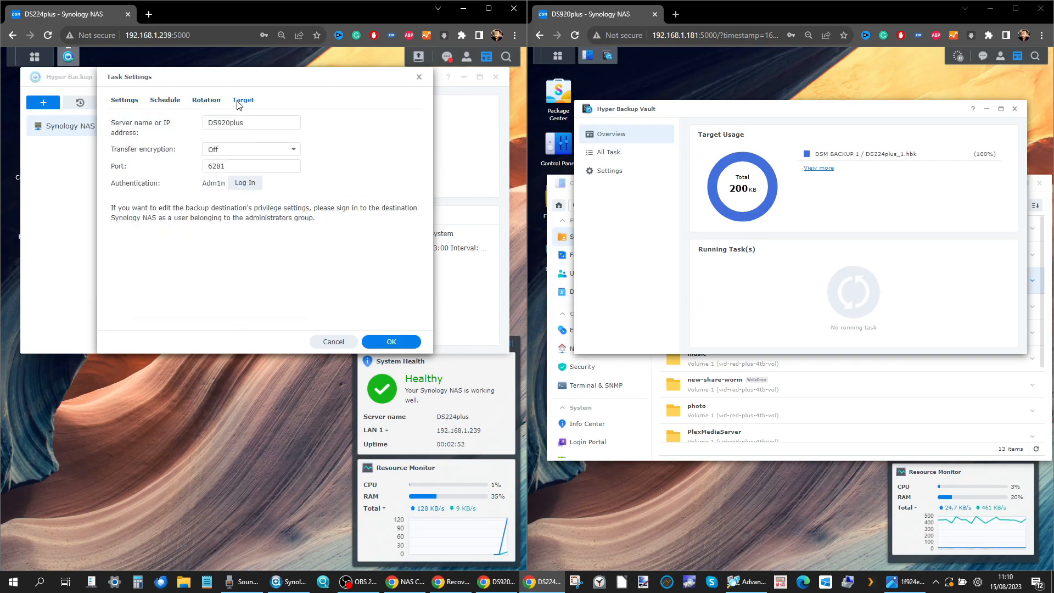
{"action": "left_click", "coordinate": [419, 78]}
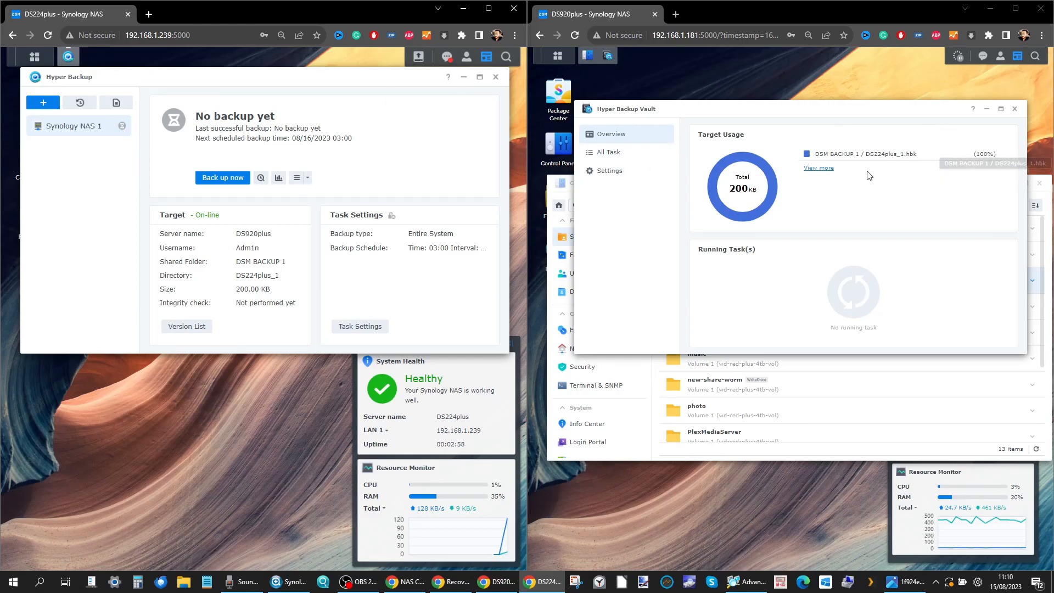
Step: Check the DSM BACKUP 1/DS224plus_1.hbk task and its backup statistics in Hyper Backup Vault on the DS920plus
{"action": "left_click", "coordinate": [617, 155]}
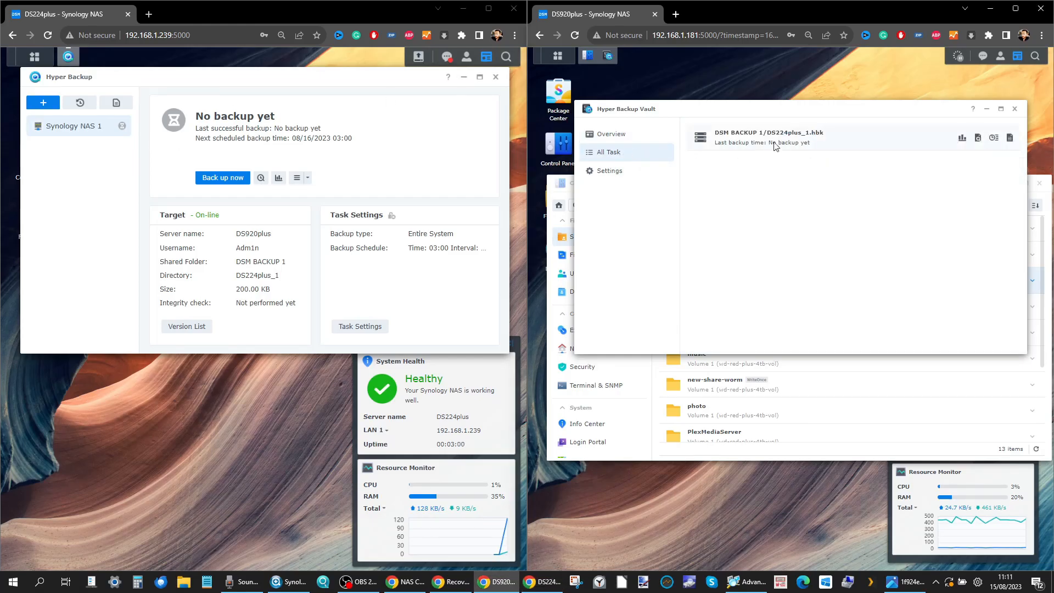
{"action": "left_click", "coordinate": [962, 138]}
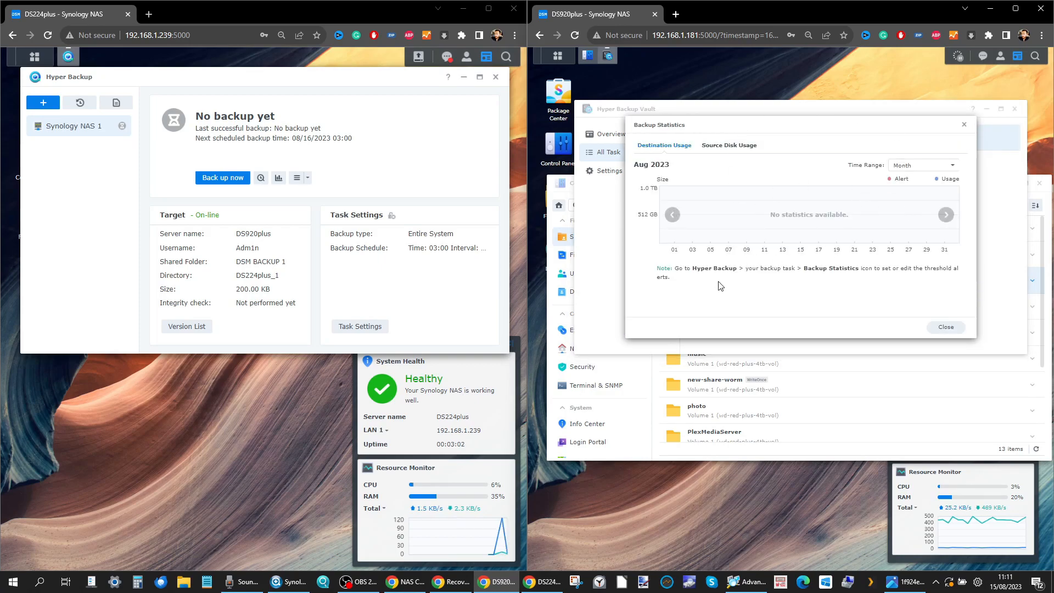
{"action": "left_click", "coordinate": [963, 125]}
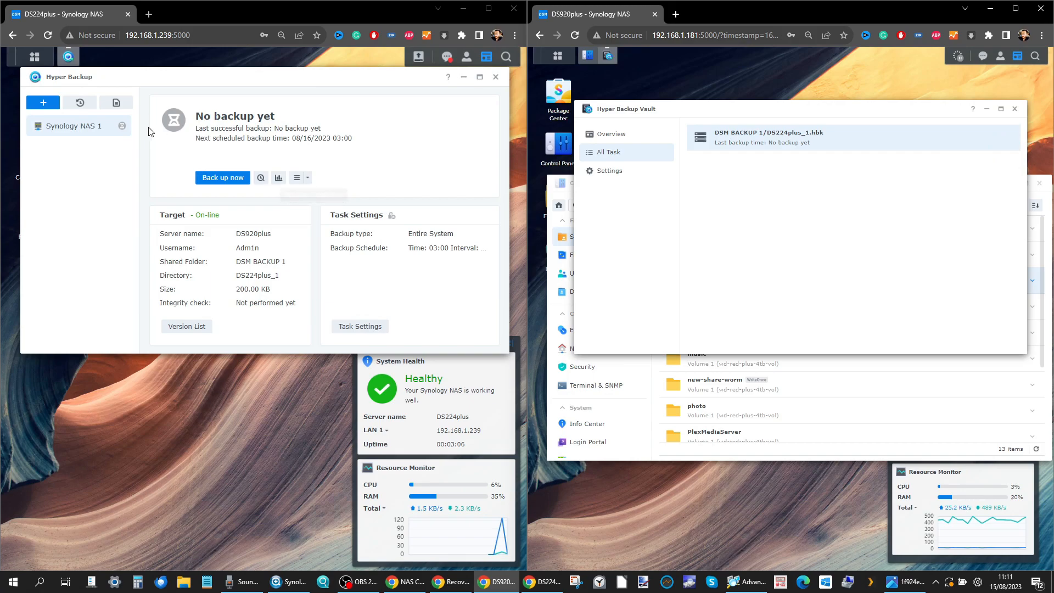
Step: Start the Synology NAS 1 backup immediately and reposition the Hyper Backup and Hyper Backup Vault windows to monitor it
{"action": "left_click", "coordinate": [209, 179]}
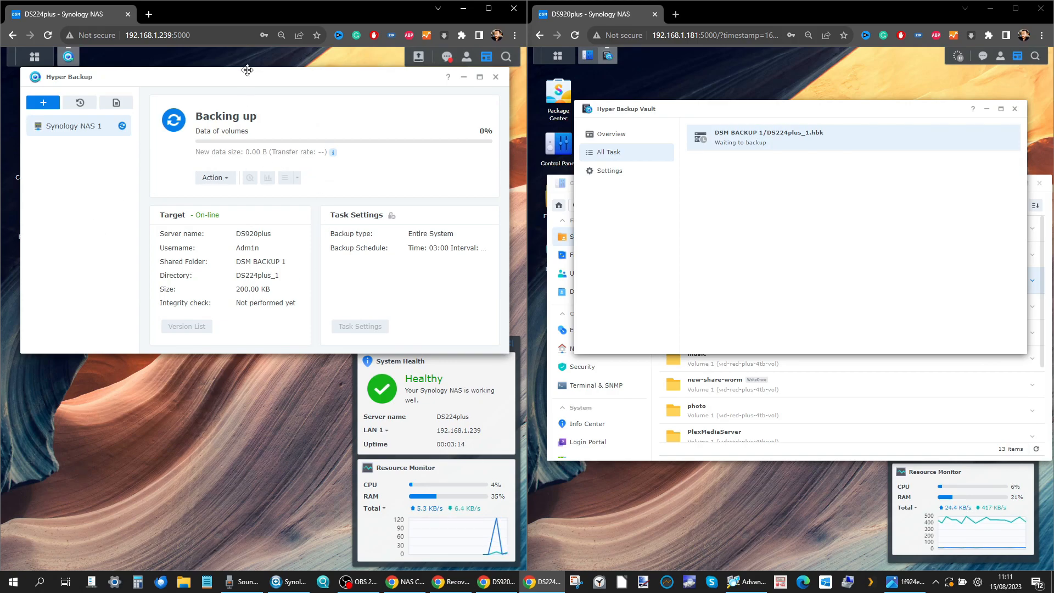
{"action": "left_click_drag", "start_coordinate": [245, 74], "coordinate": [242, 101]}
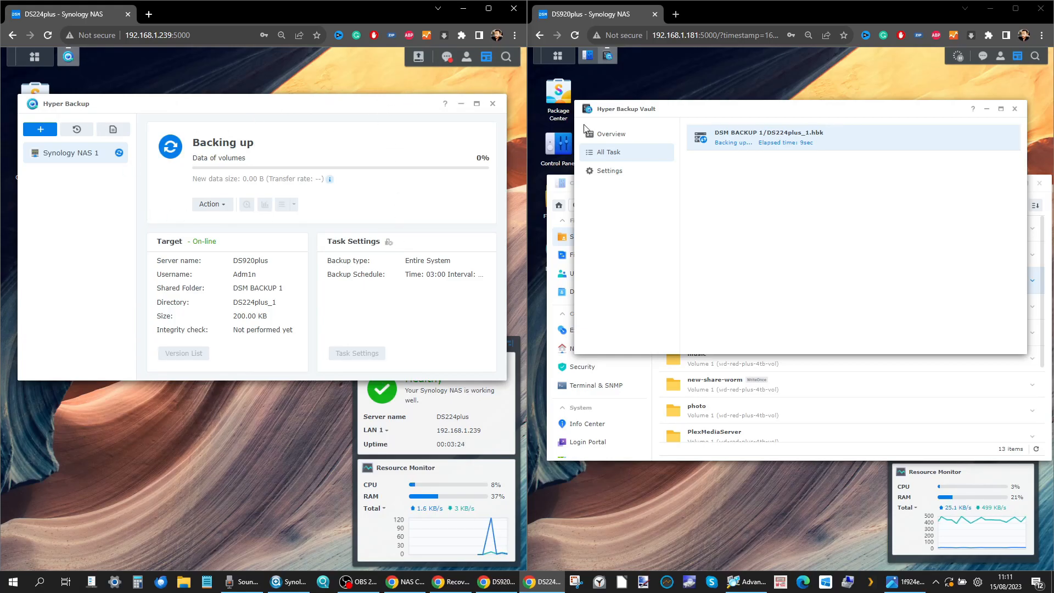
{"action": "left_click_drag", "start_coordinate": [773, 112], "coordinate": [759, 114]}
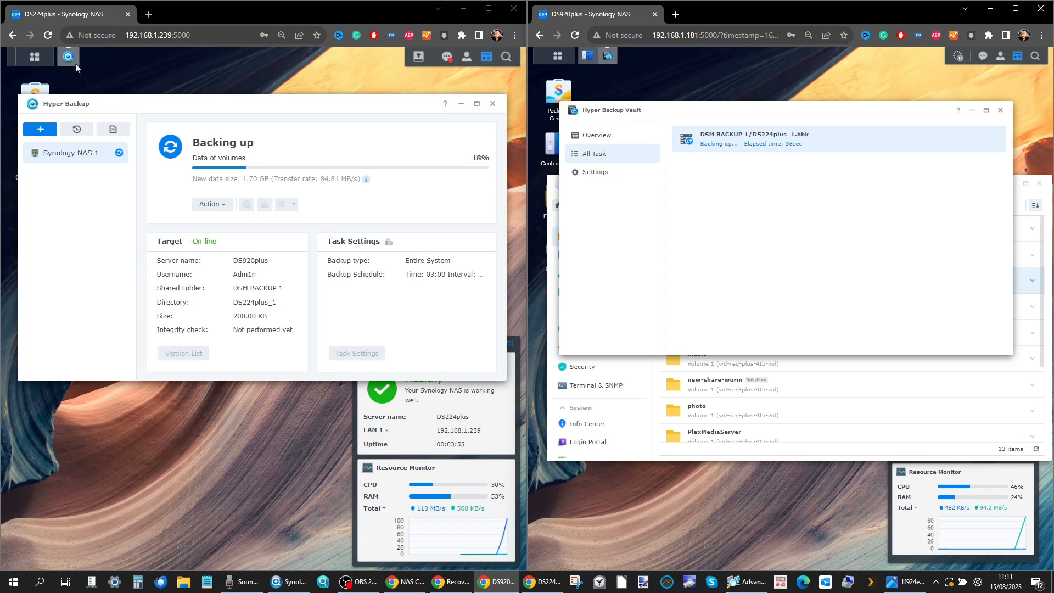
Step: Check the details of Storage Pool 1 and the used space of Volume 1 in Storage Manager on the DS224plus
{"action": "left_click", "coordinate": [22, 57]}
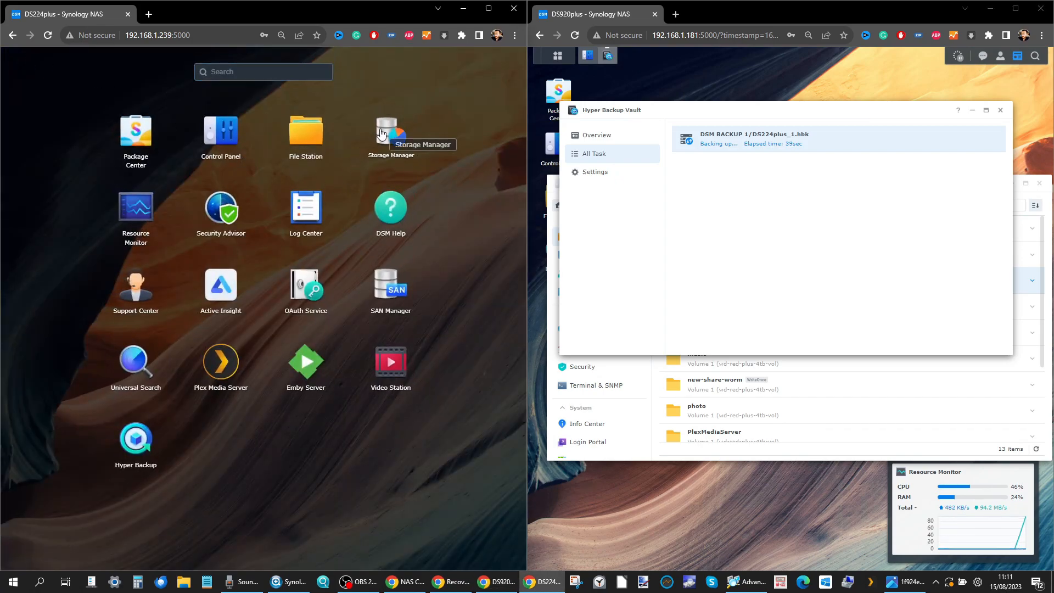
{"action": "left_click", "coordinate": [386, 131]}
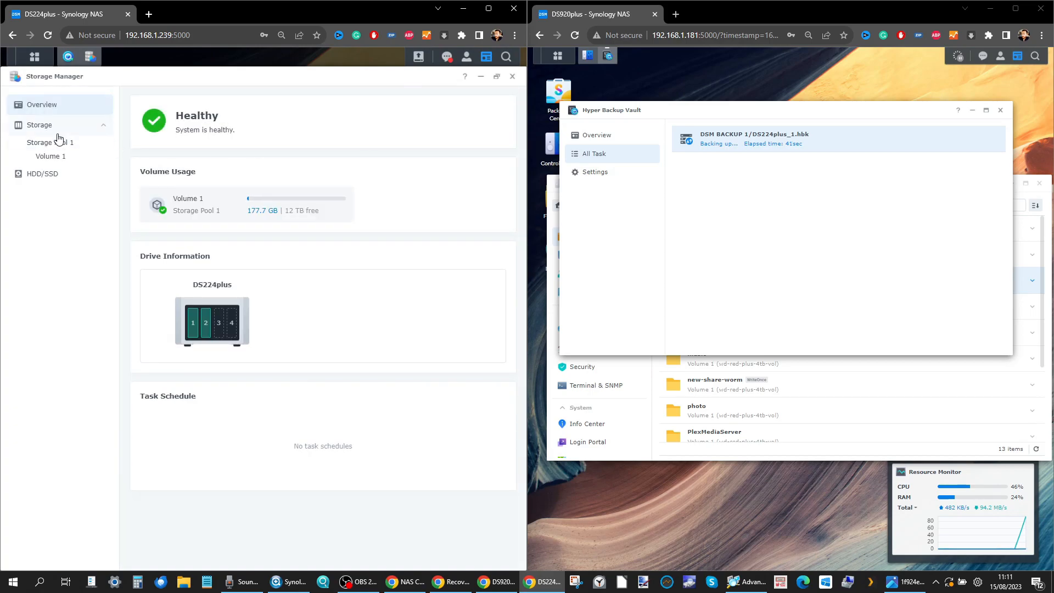
{"action": "left_click", "coordinate": [59, 140]}
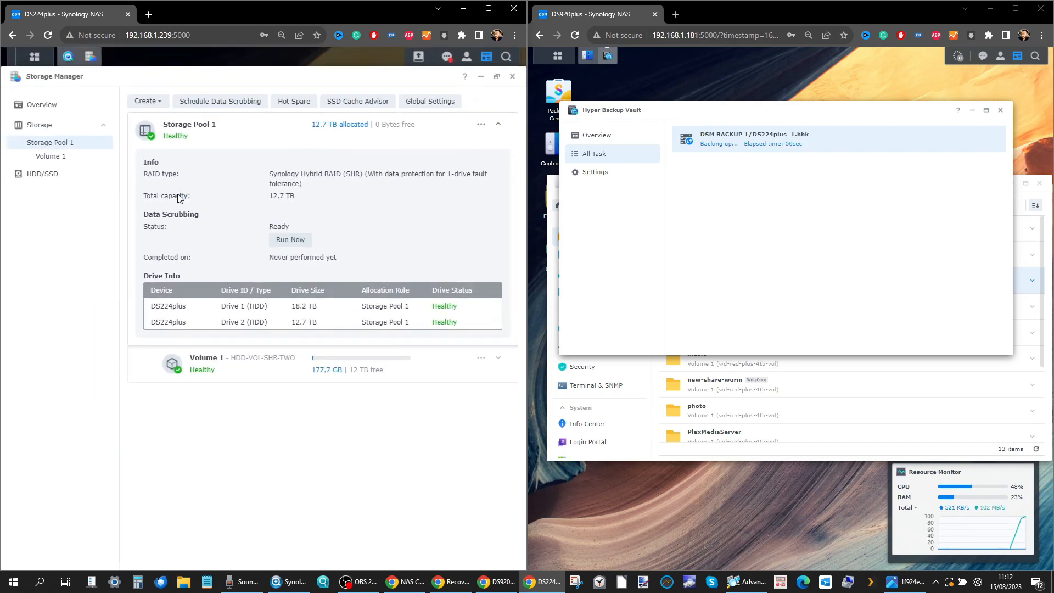
{"action": "left_click", "coordinate": [498, 357]}
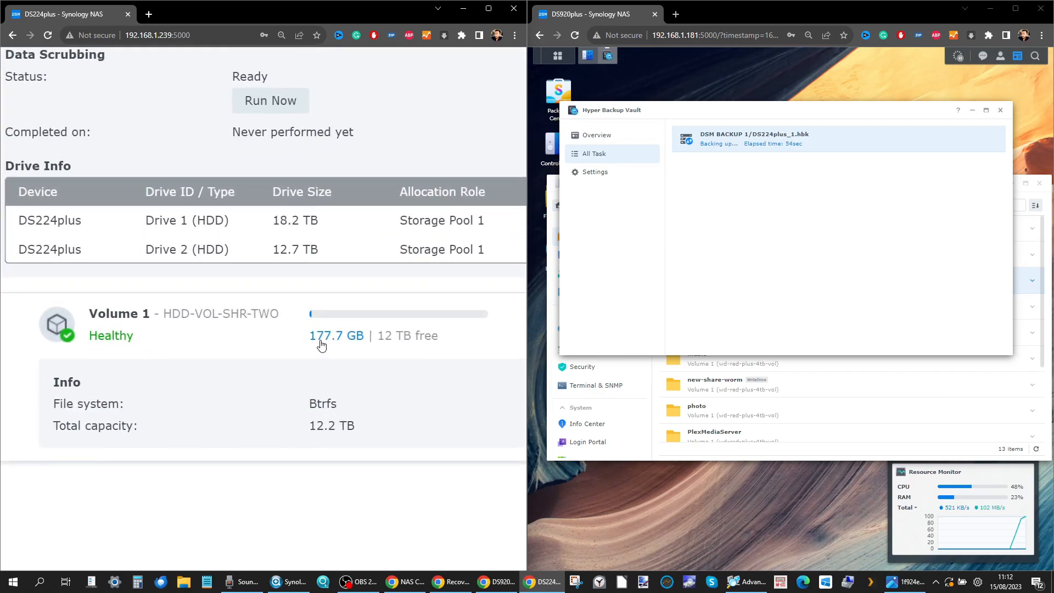
{"action": "mouse_move", "coordinate": [352, 342]}
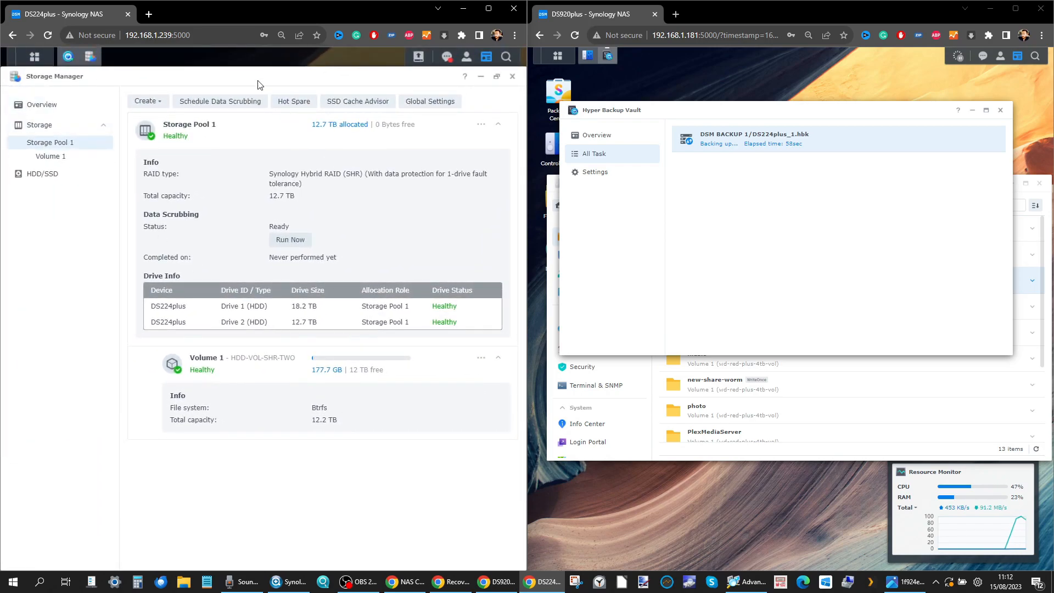
{"action": "left_click", "coordinate": [481, 76]}
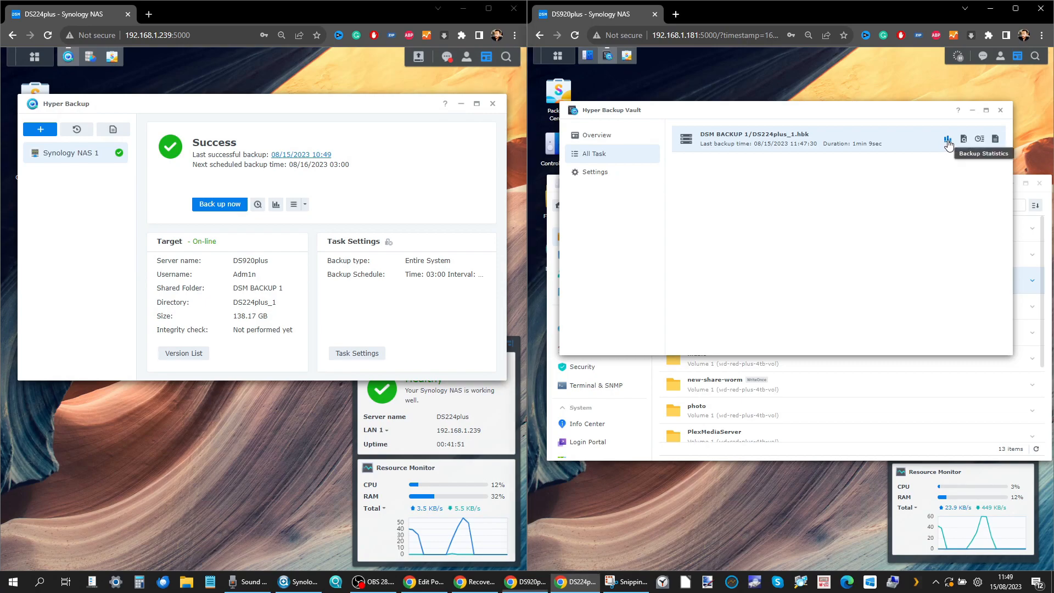
Step: Review the source and destination usage statistics and the task settings of the DS224plus_1.hbk backup in Hyper Backup Vault
{"action": "left_click", "coordinate": [947, 142]}
{"action": "left_click", "coordinate": [698, 148]}
{"action": "left_click", "coordinate": [649, 149]}
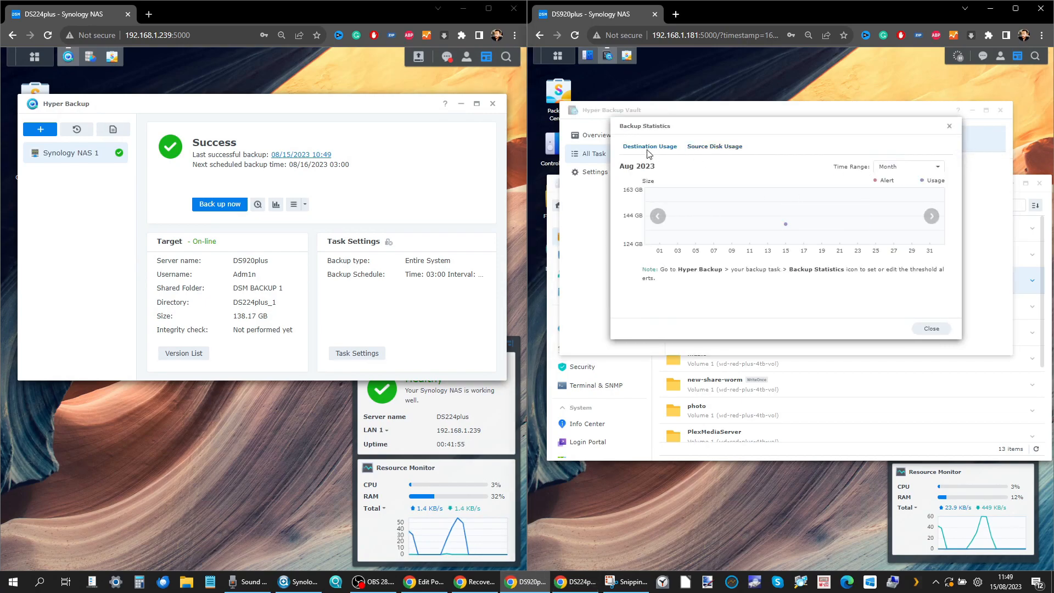
{"action": "left_click", "coordinate": [949, 126]}
{"action": "left_click", "coordinate": [965, 142]}
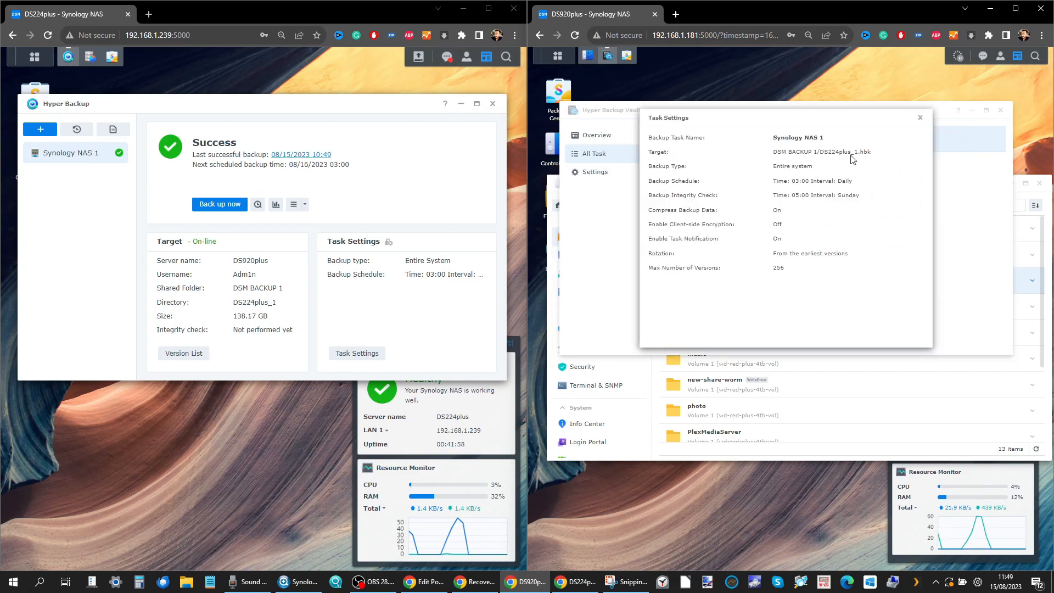
{"action": "left_click", "coordinate": [921, 118]}
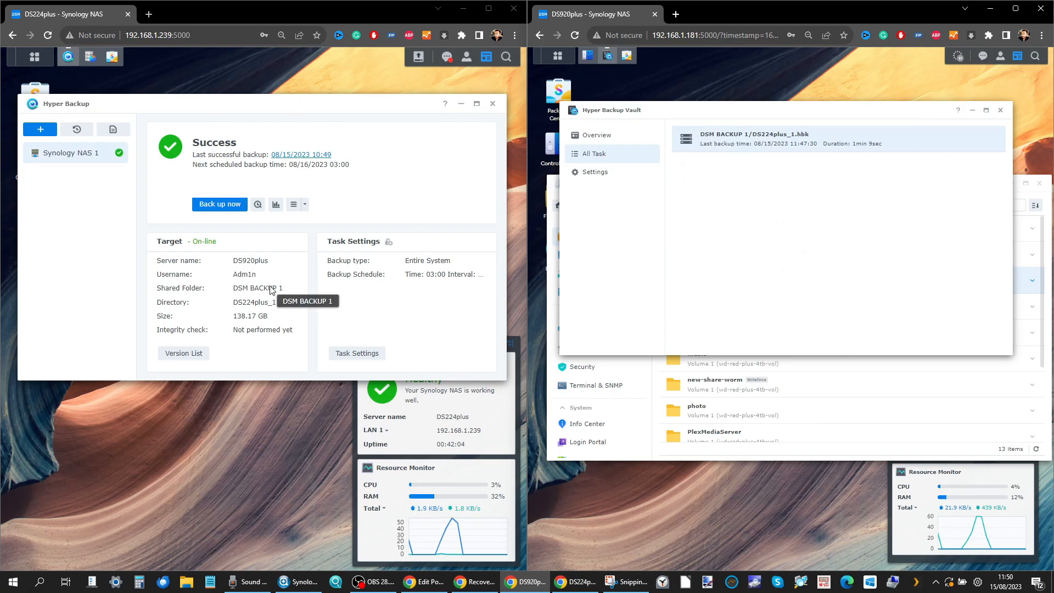
Step: Go through the schedule, rotation and target options of the completed Synology NAS 1 task in Hyper Backup, leaving them unchanged
{"action": "left_click", "coordinate": [294, 205]}
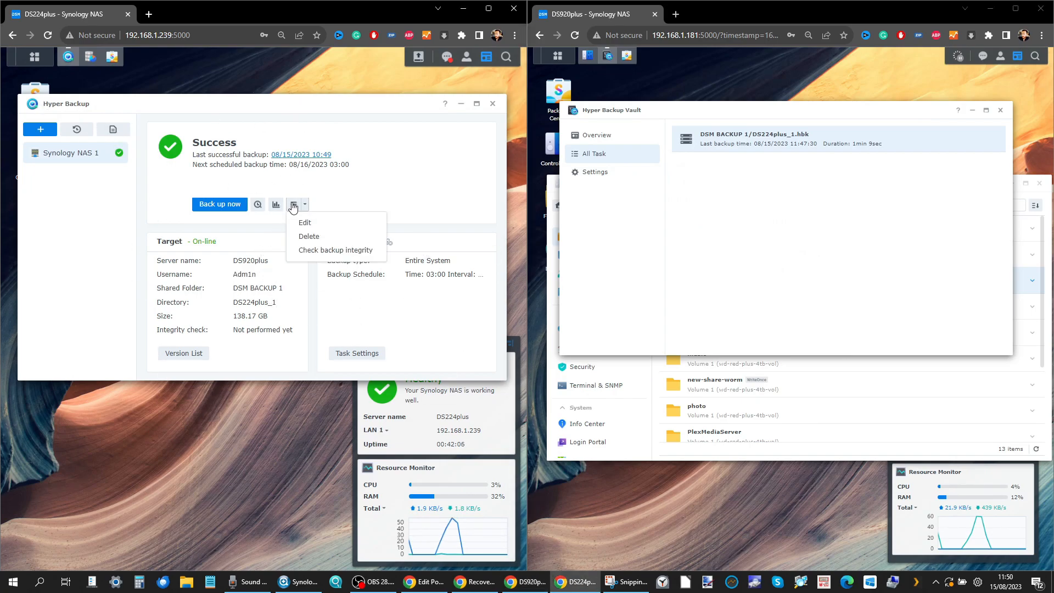
{"action": "left_click", "coordinate": [308, 223]}
{"action": "left_click", "coordinate": [164, 127]}
{"action": "left_click", "coordinate": [206, 130]}
{"action": "left_click", "coordinate": [240, 128]}
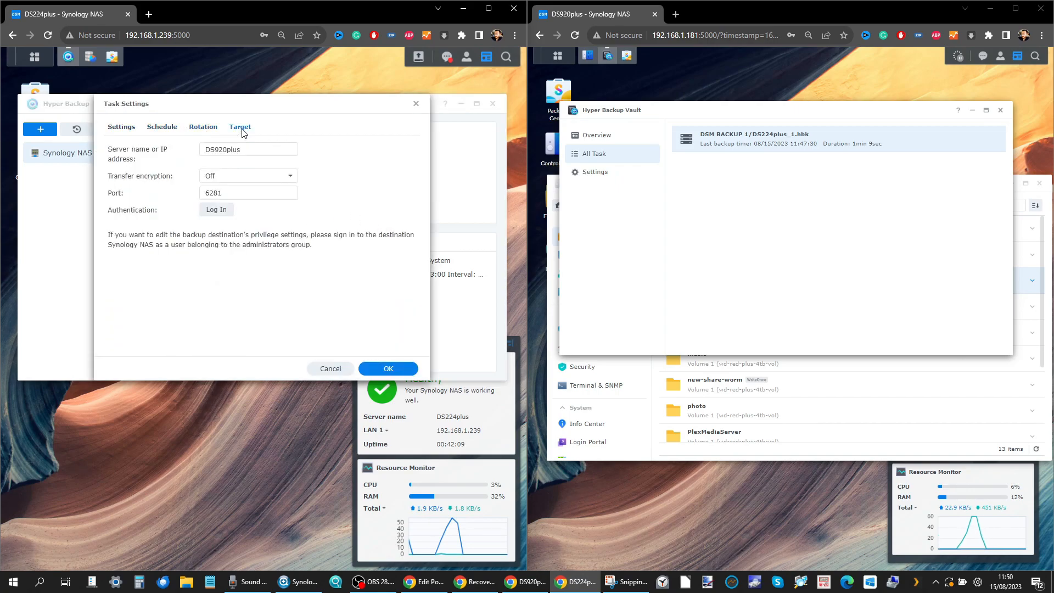
{"action": "left_click", "coordinate": [417, 104]}
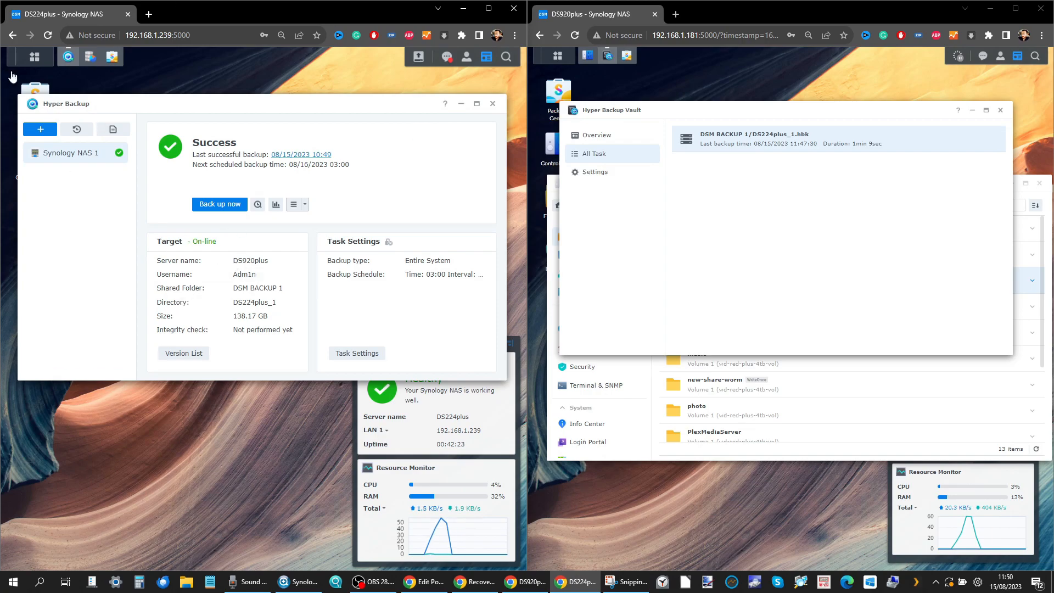
Step: Create a folder named TEST 2 inside the DSM Backup shared folder using File Station on the DS224plus
{"action": "left_click", "coordinate": [34, 56]}
{"action": "left_click", "coordinate": [307, 144]}
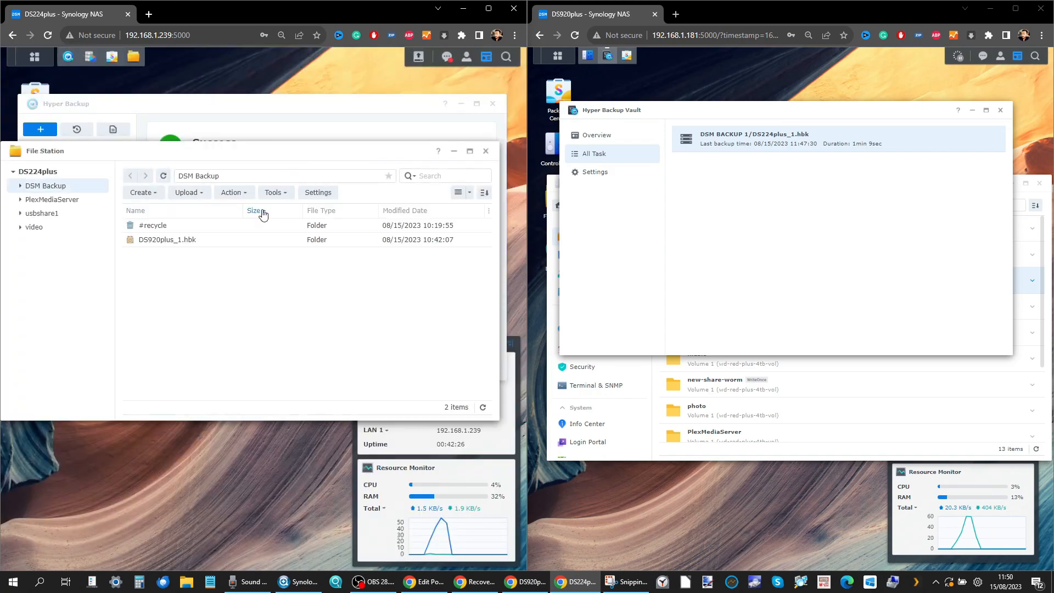
{"action": "left_click", "coordinate": [196, 194]}
{"action": "left_click", "coordinate": [144, 193]}
{"action": "left_click", "coordinate": [172, 212]}
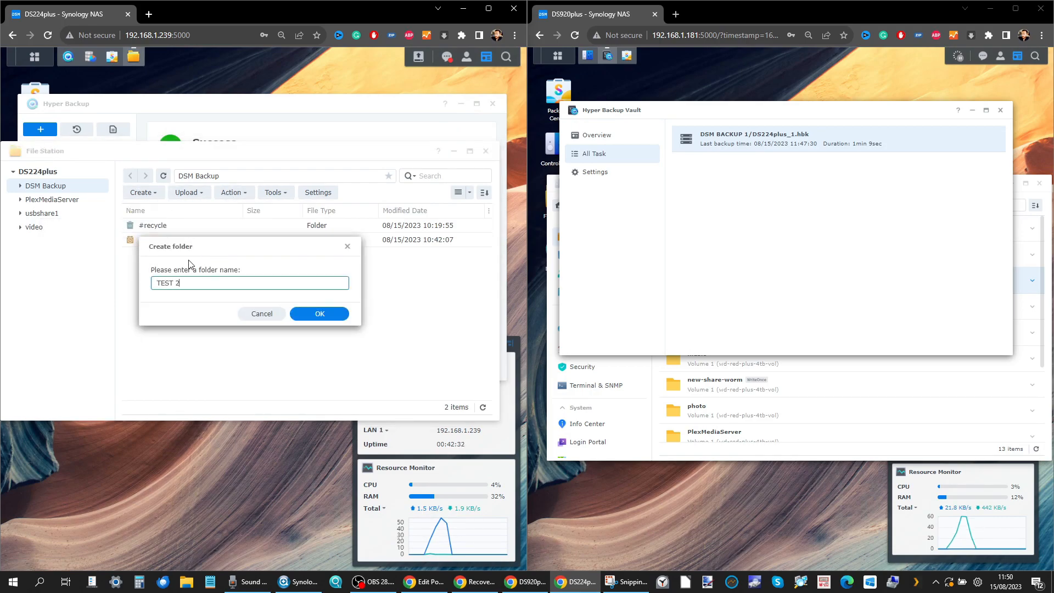
{"action": "left_click", "coordinate": [306, 319]}
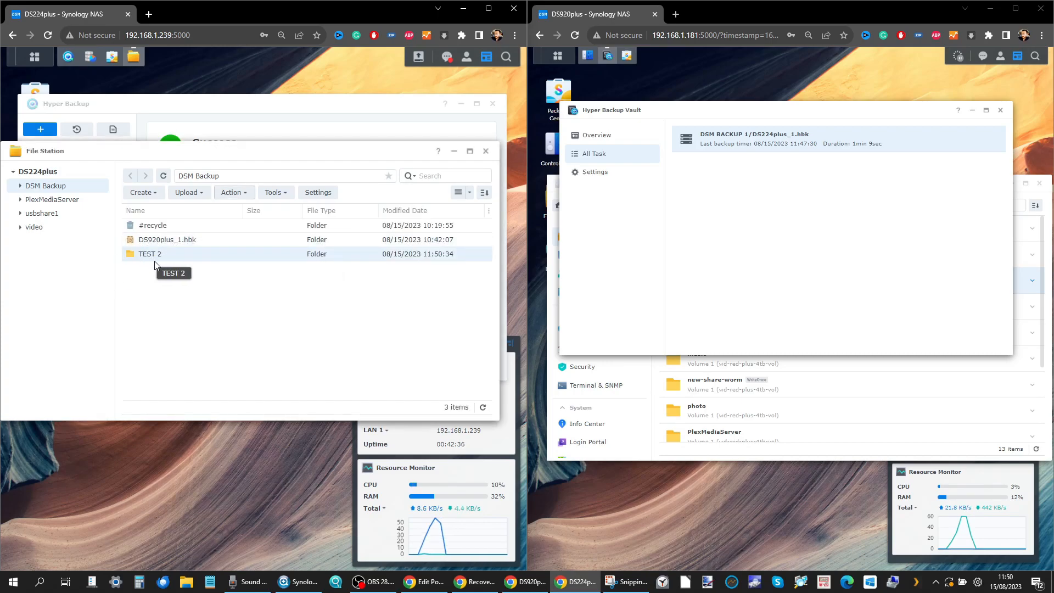
Step: Create a shared folder named TEST 3 on Volume 1 of the DS224plus, keeping the recycle bin enabled for administrators only
{"action": "left_click", "coordinate": [143, 192]}
{"action": "left_click", "coordinate": [166, 224]}
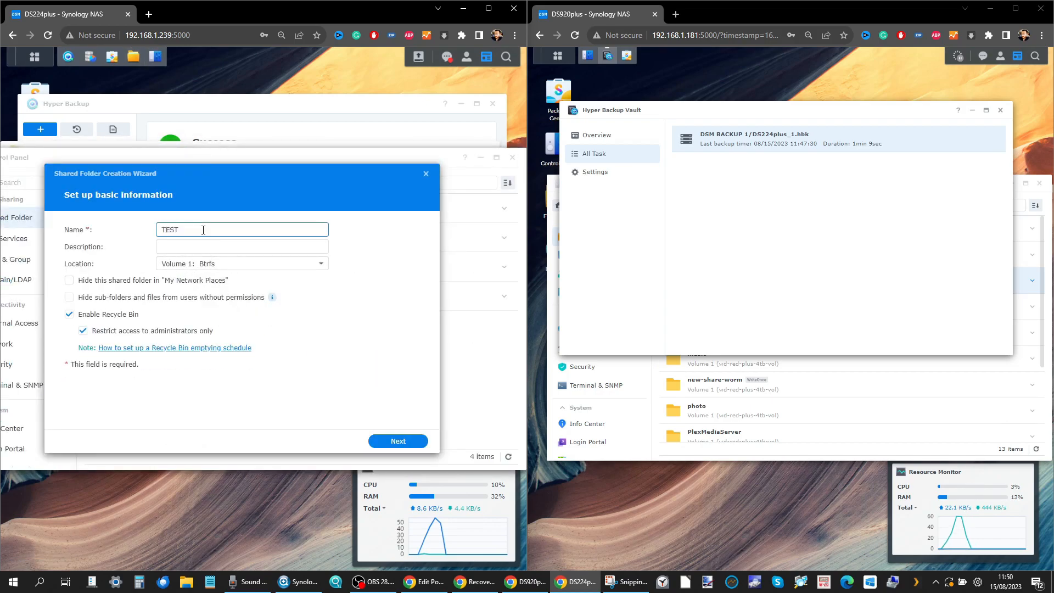
{"action": "left_click", "coordinate": [419, 441]}
{"action": "left_click", "coordinate": [418, 441]}
{"action": "left_click", "coordinate": [418, 441]}
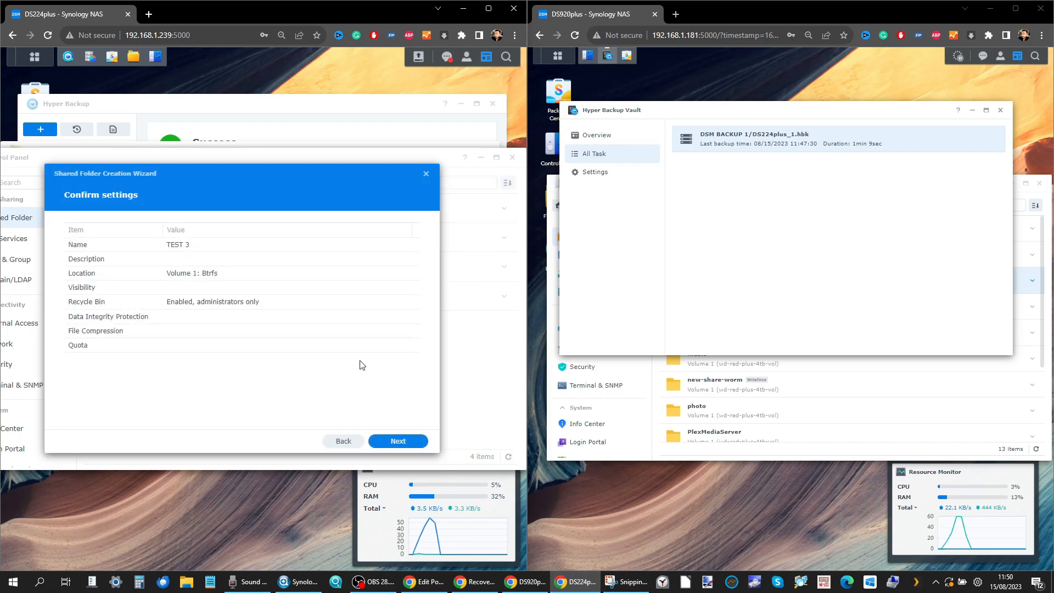
Step: Grant read/write permission on the TEST 3 shared folder to the local users Adm1n, admin and guest
{"action": "left_click", "coordinate": [289, 262]}
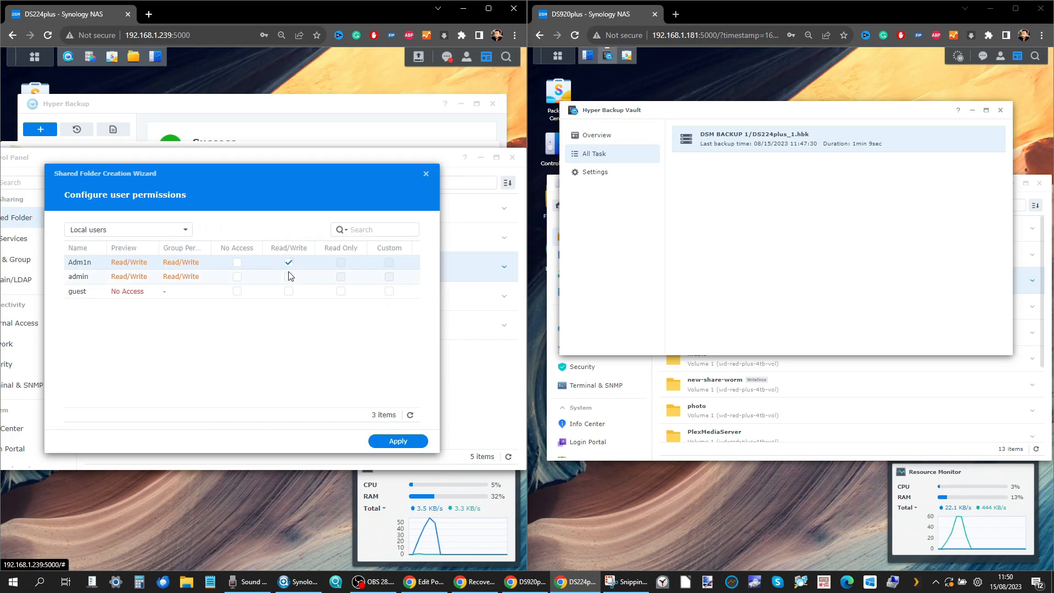
{"action": "left_click", "coordinate": [288, 276]}
{"action": "left_click", "coordinate": [288, 291]}
{"action": "left_click", "coordinate": [390, 441]}
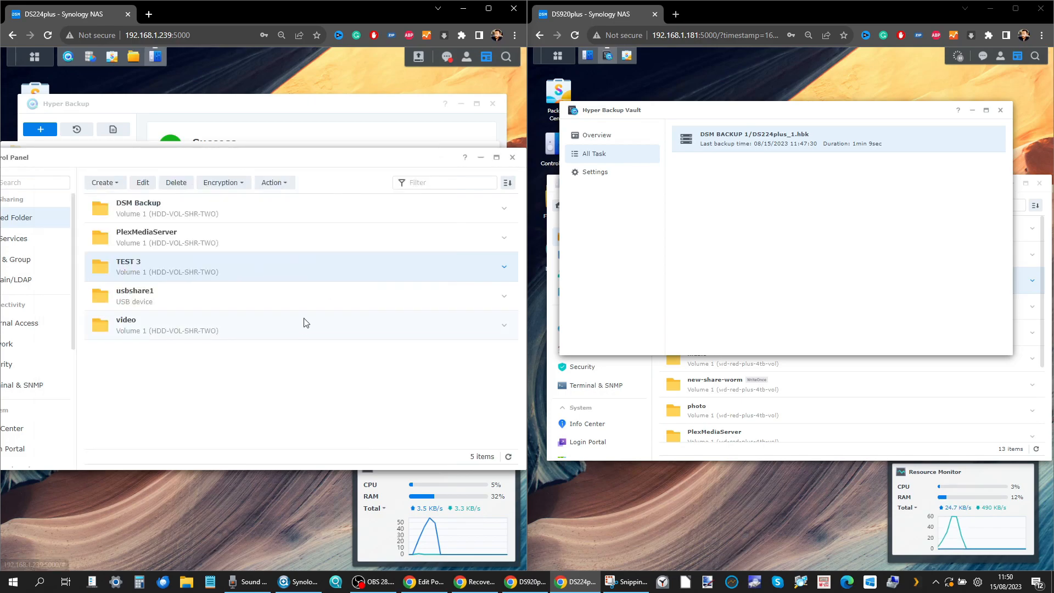
Step: Install Synology Contacts from Package Center on the DS224plus, including the required Synology Application Service package
{"action": "double_click", "coordinate": [36, 91]}
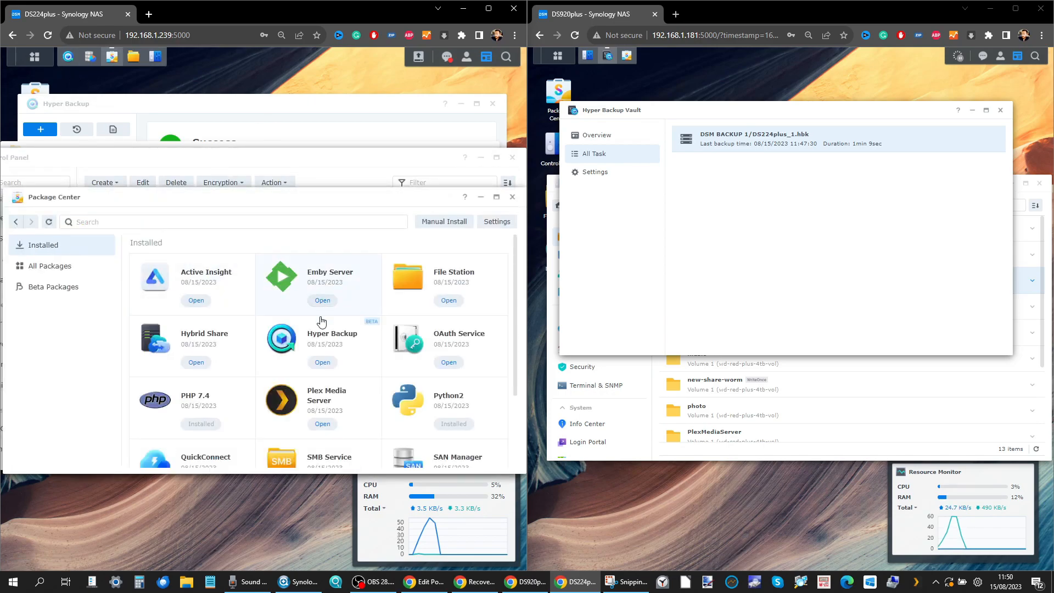
{"action": "scroll", "coordinate": [264, 314], "scroll_direction": "down", "scroll_amount": 1}
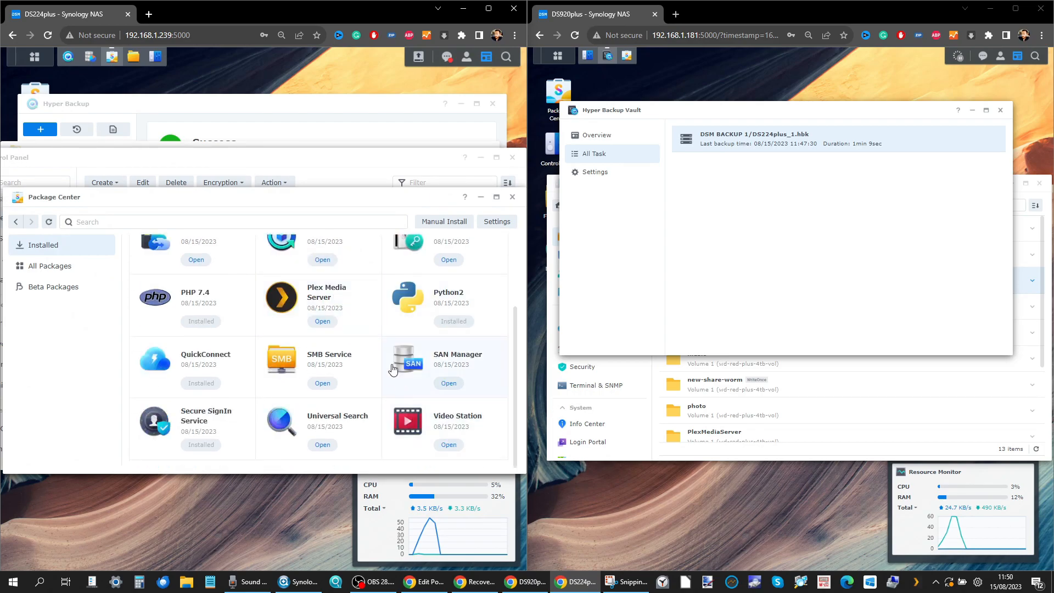
{"action": "left_click", "coordinate": [51, 267]}
{"action": "scroll", "coordinate": [240, 306], "scroll_direction": "down", "scroll_amount": 15}
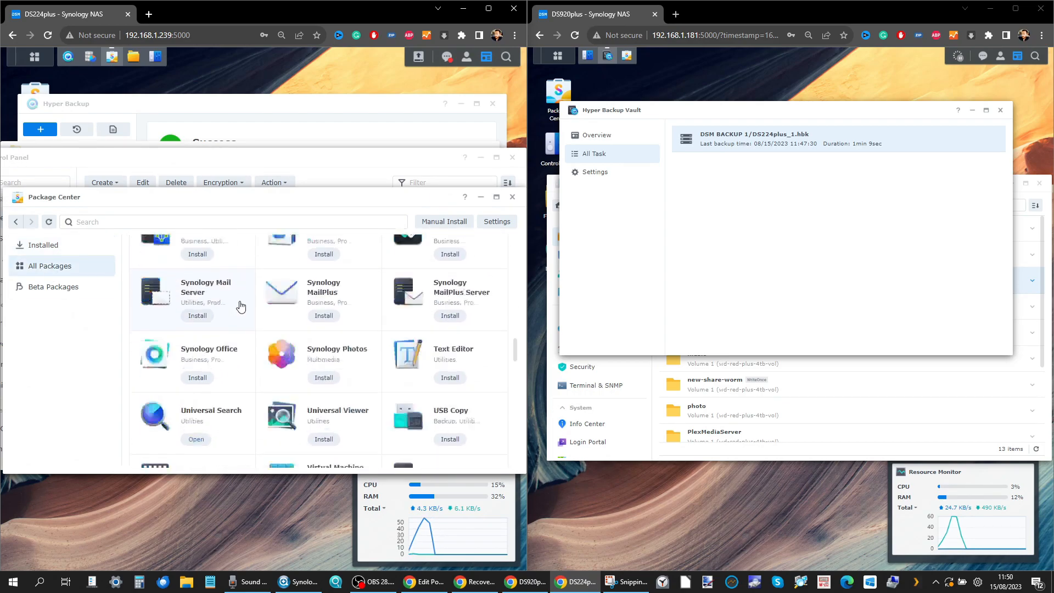
{"action": "scroll", "coordinate": [280, 310], "scroll_direction": "up", "scroll_amount": 4}
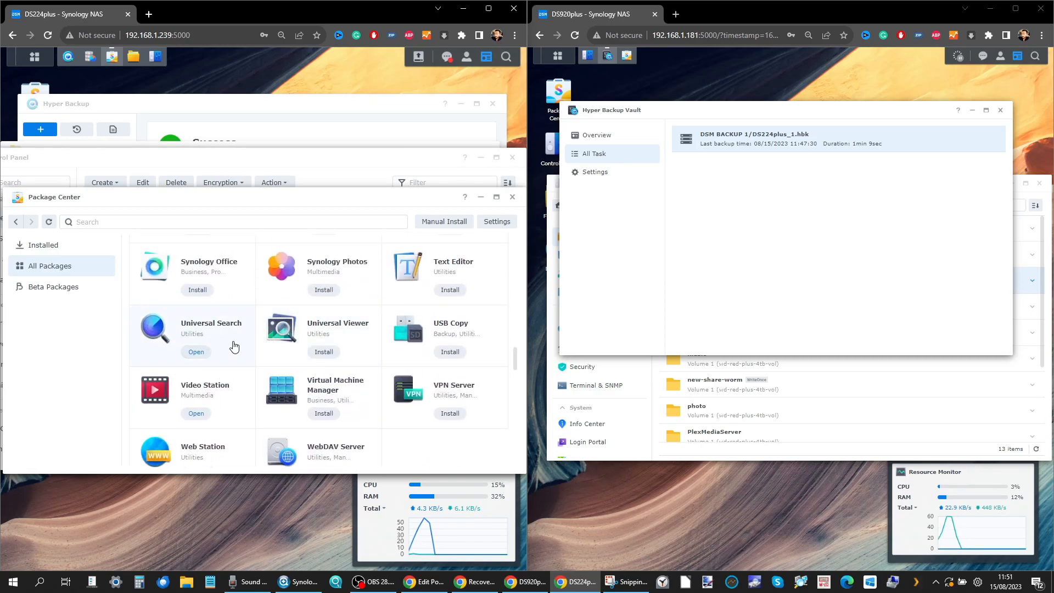
{"action": "scroll", "coordinate": [234, 343], "scroll_direction": "up", "scroll_amount": 3}
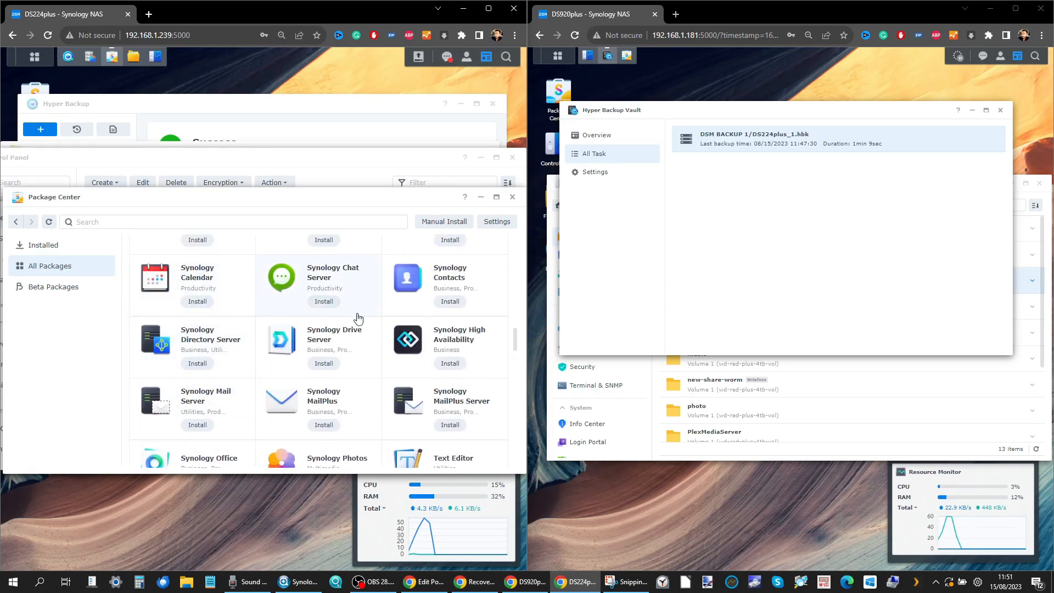
{"action": "left_click", "coordinate": [464, 295]}
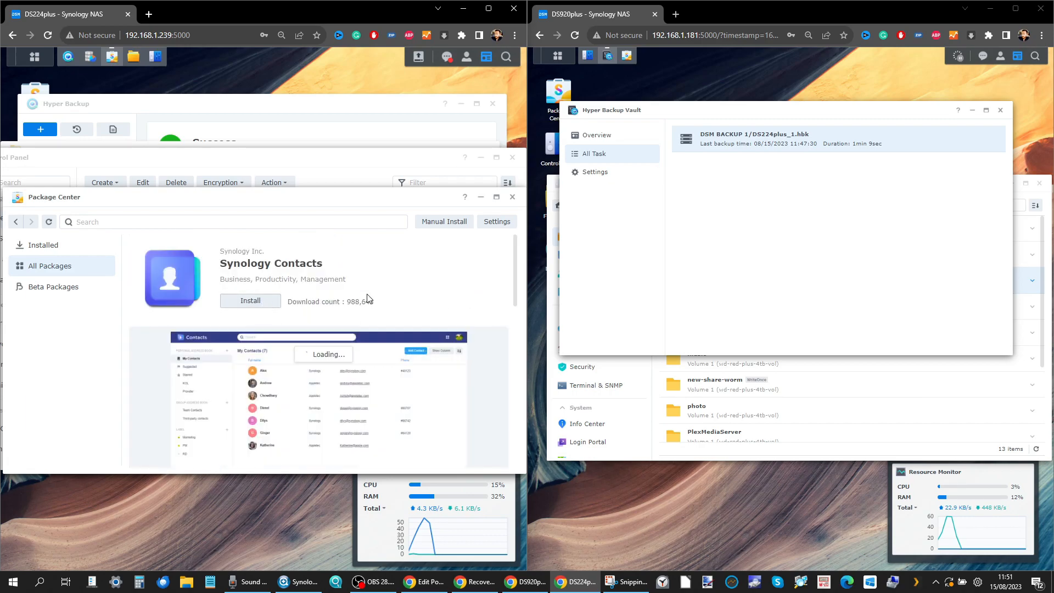
{"action": "left_click", "coordinate": [251, 300]}
{"action": "left_click", "coordinate": [341, 437]}
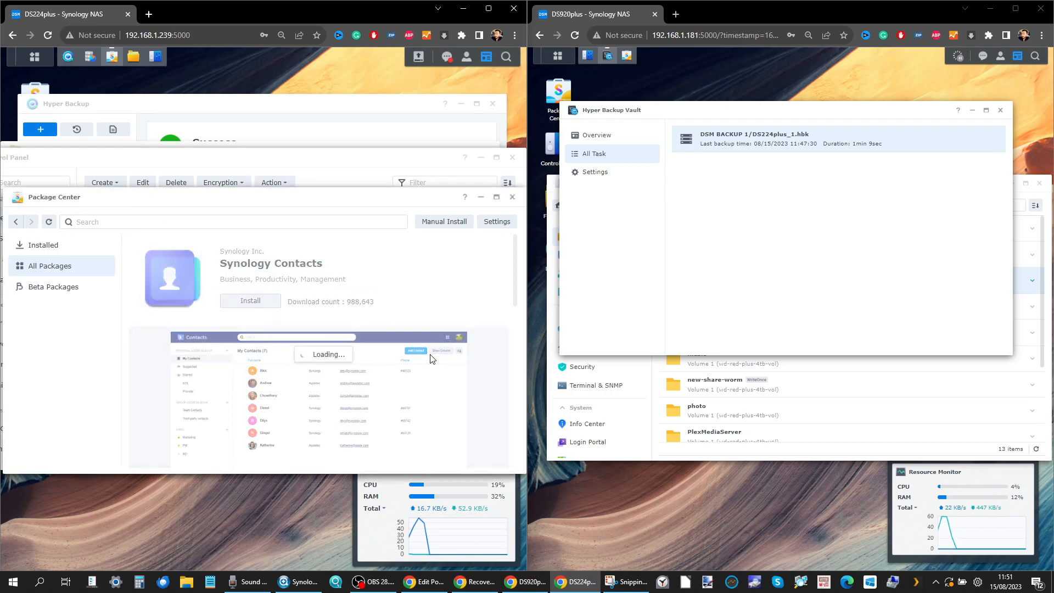
{"action": "left_click", "coordinate": [389, 445]}
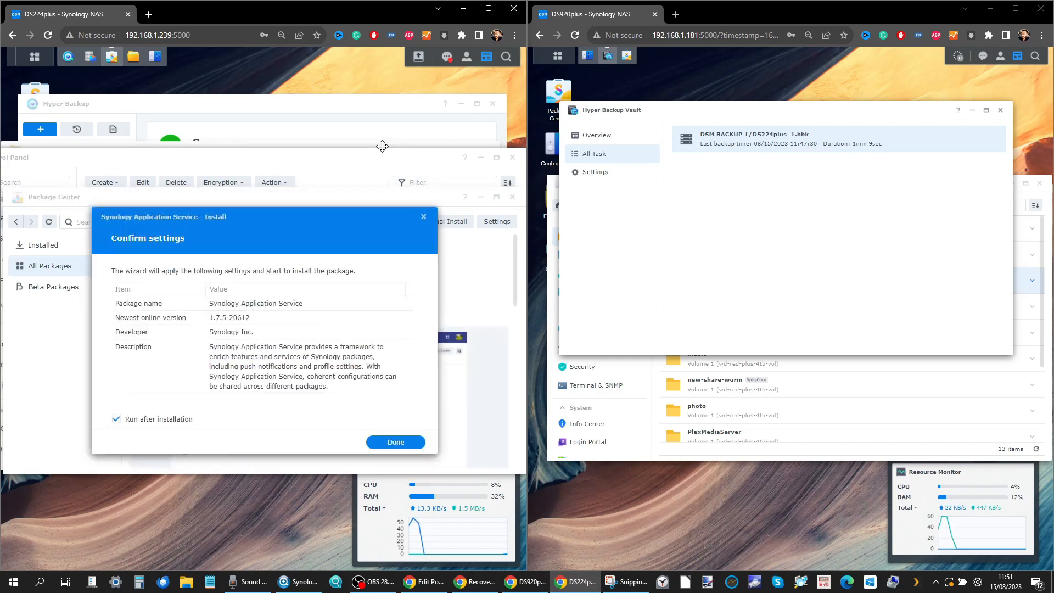
Step: Start an Entire System restoration from Hyper Backup on the DS224plus and continue to System Recovery in Control Panel
{"action": "mouse_move", "coordinate": [133, 65]}
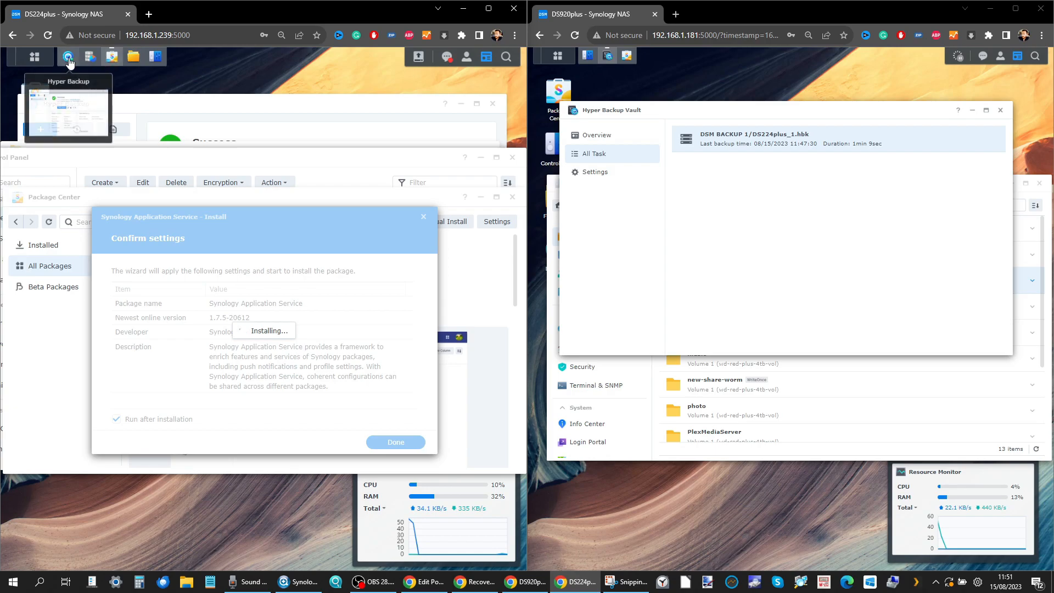
{"action": "left_click", "coordinate": [68, 60]}
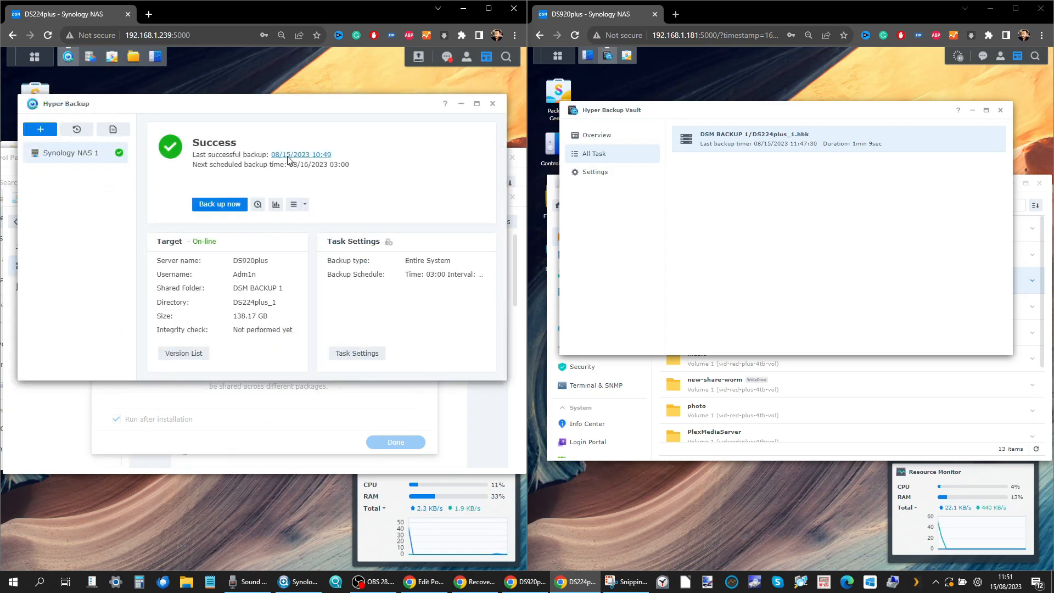
{"action": "left_click_drag", "start_coordinate": [294, 105], "coordinate": [296, 119]}
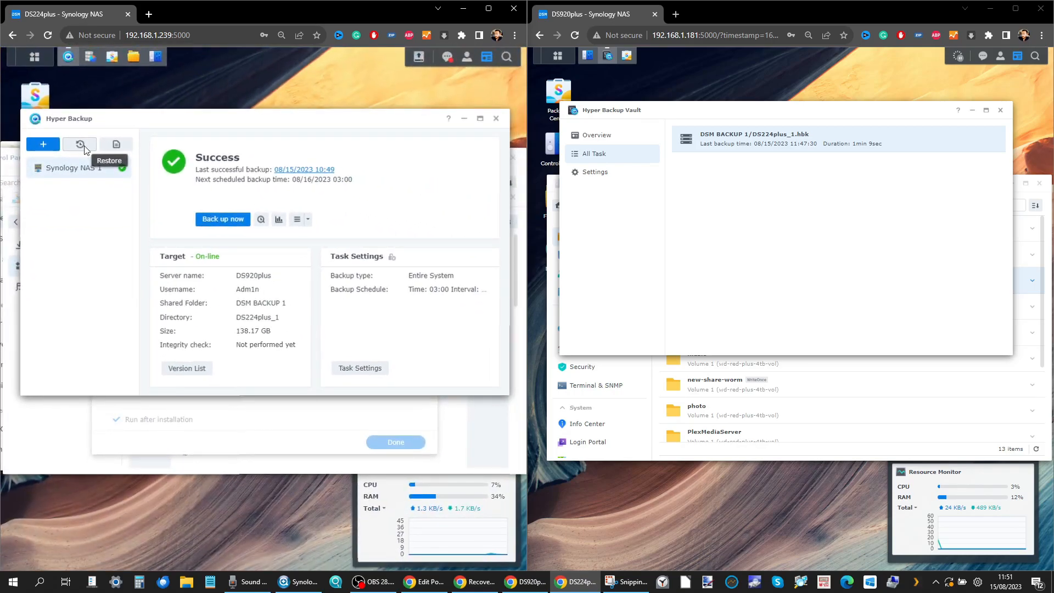
{"action": "left_click", "coordinate": [80, 145]}
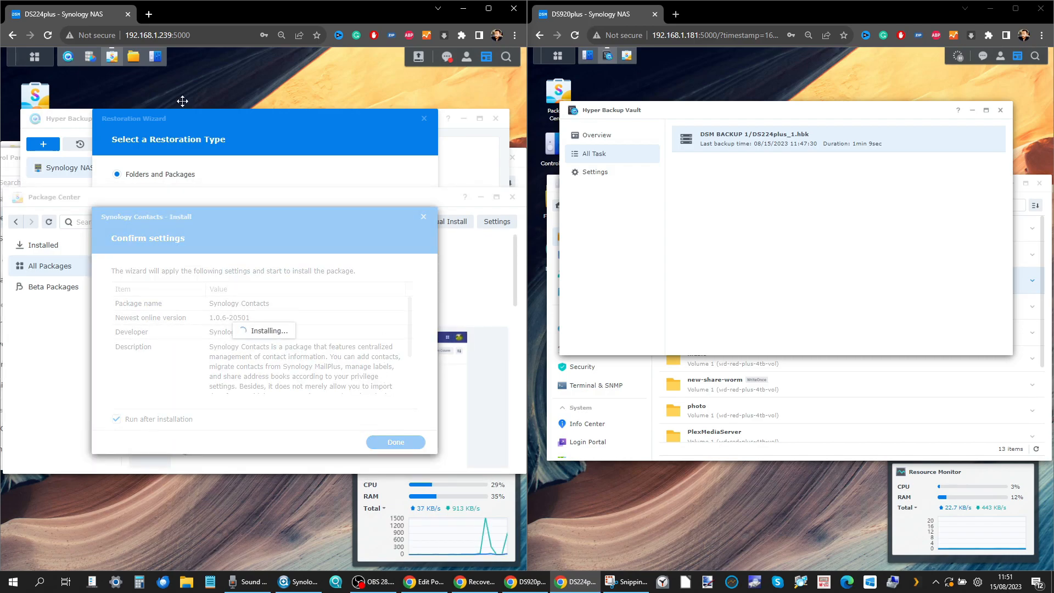
{"action": "left_click", "coordinate": [69, 56]}
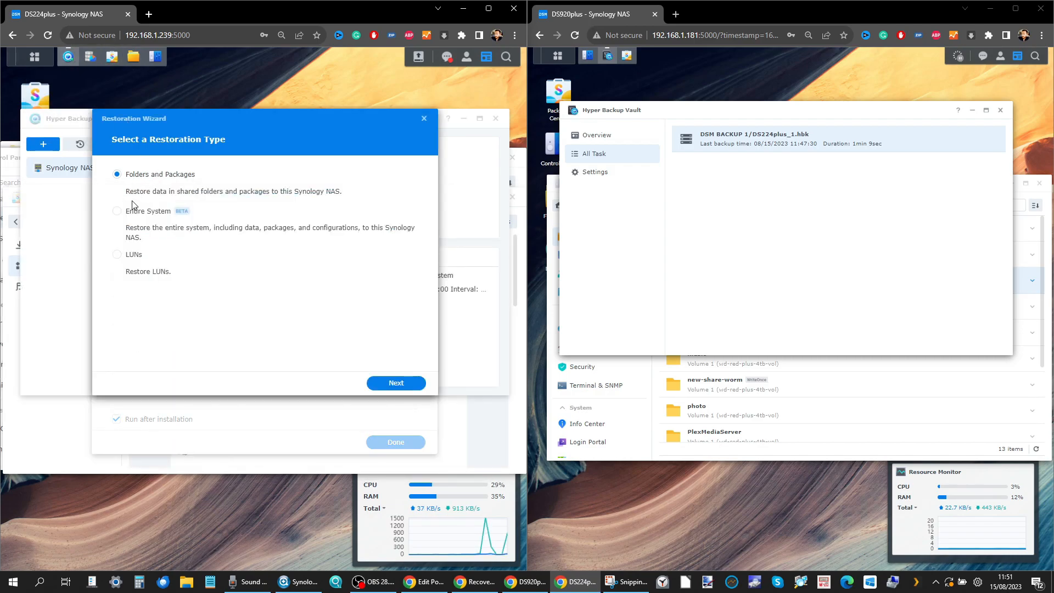
{"action": "left_click", "coordinate": [118, 211]}
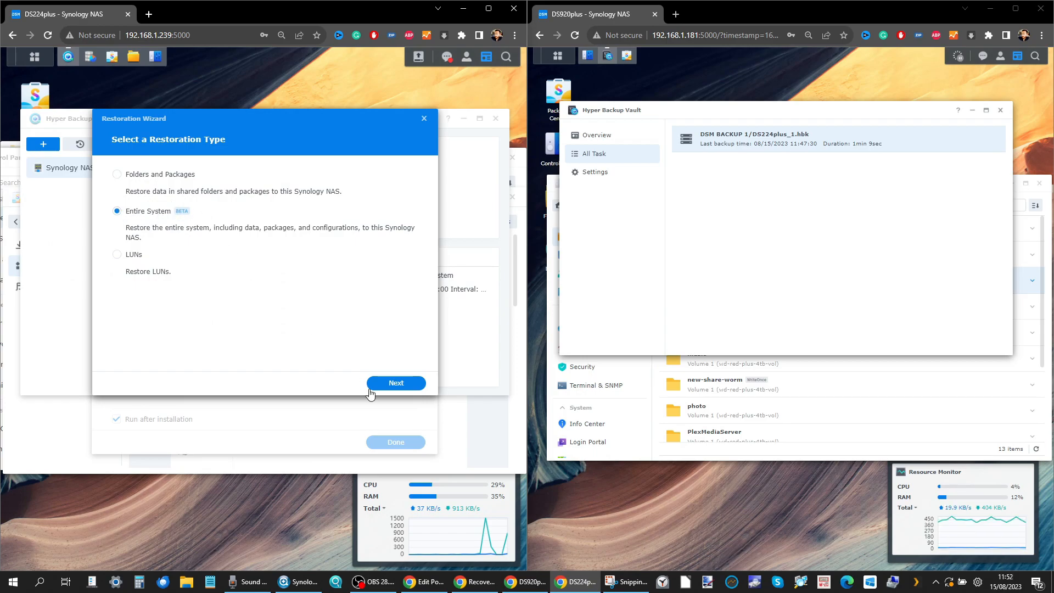
{"action": "left_click", "coordinate": [393, 385]}
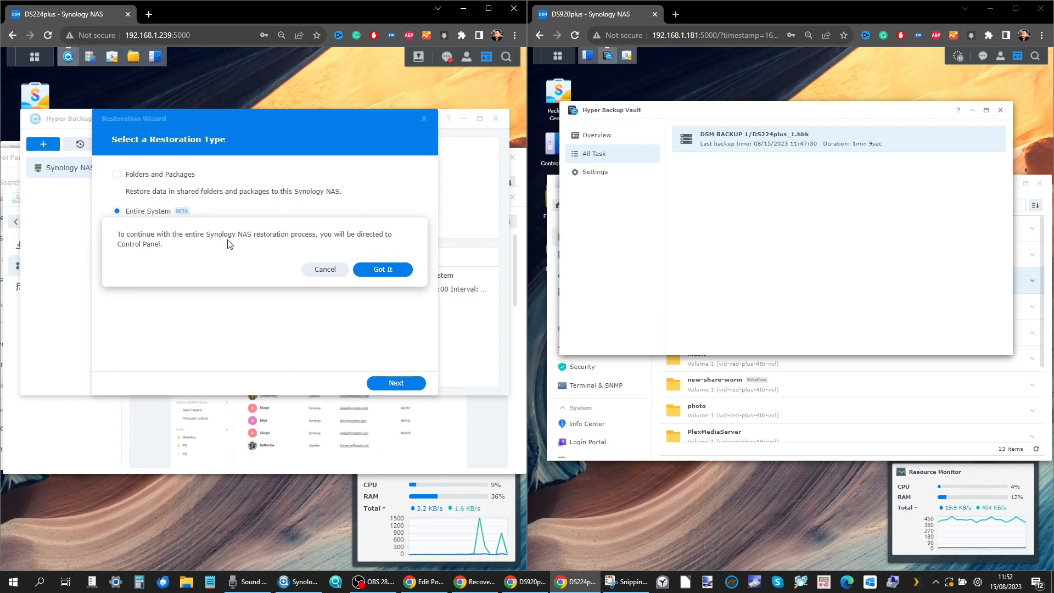
{"action": "left_click", "coordinate": [386, 274]}
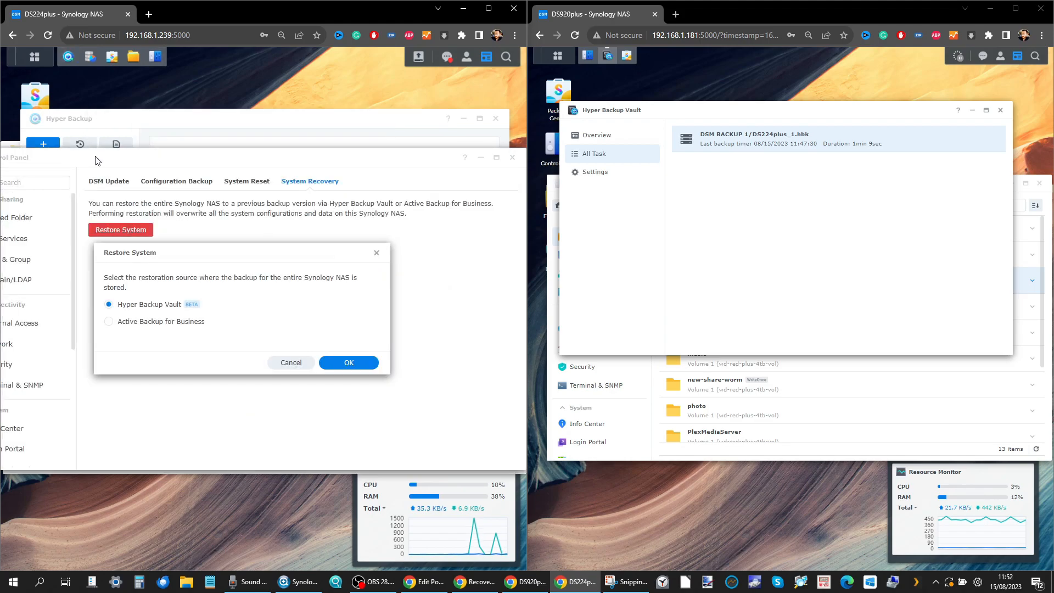
Step: Choose Hyper Backup Vault as the restoration source and confirm restoring the system
{"action": "left_click", "coordinate": [488, 8]}
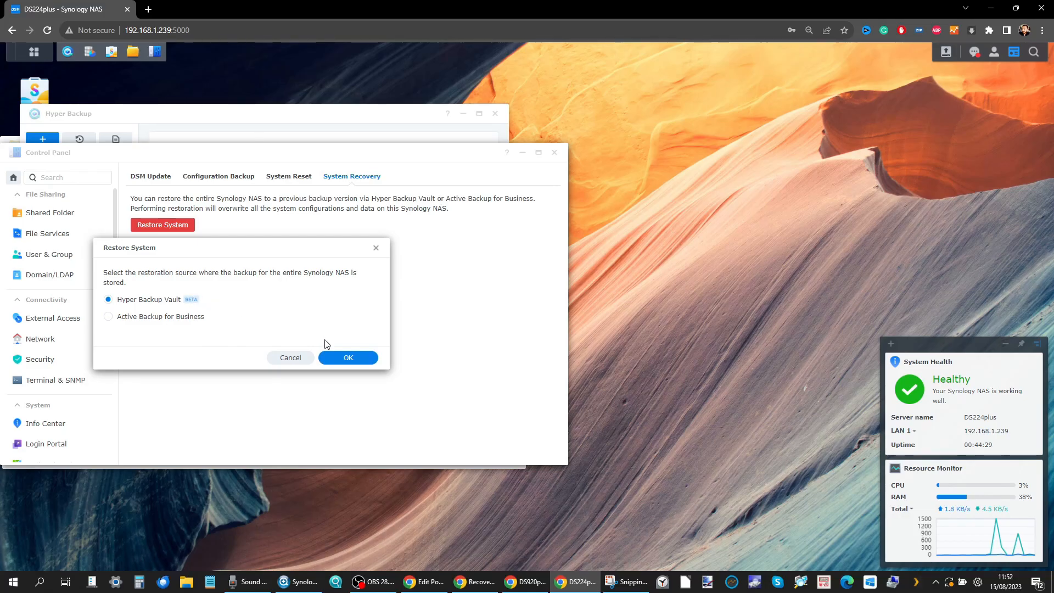
{"action": "left_click", "coordinate": [349, 360]}
{"action": "left_click", "coordinate": [357, 338]}
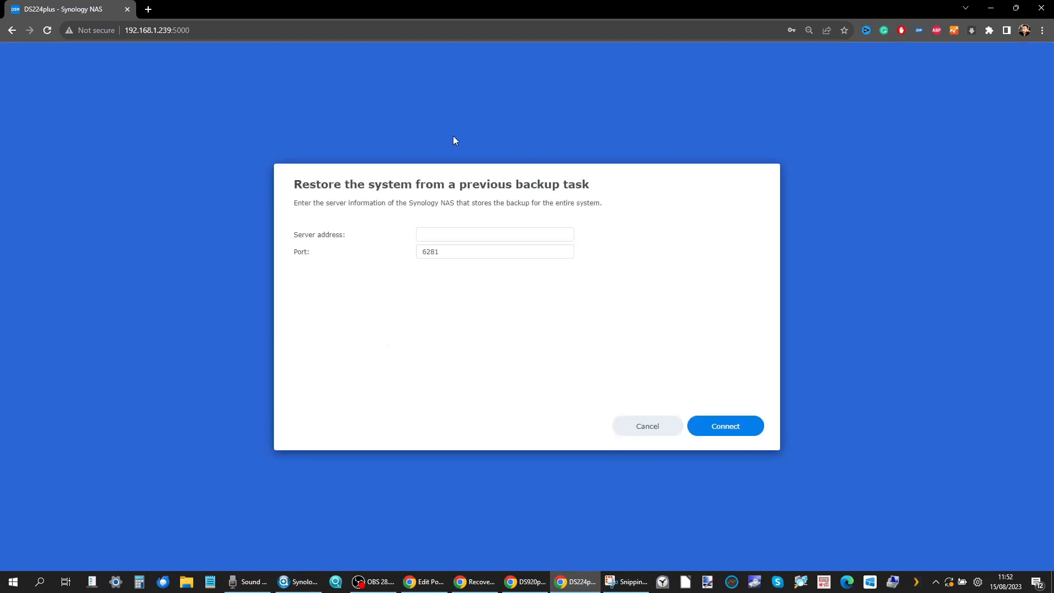
Step: Set the restore server address to the DS920plus IP 192.168.1.181, keep port 6281, and connect to it
{"action": "left_click", "coordinate": [466, 233]}
{"action": "left_click", "coordinate": [579, 582]}
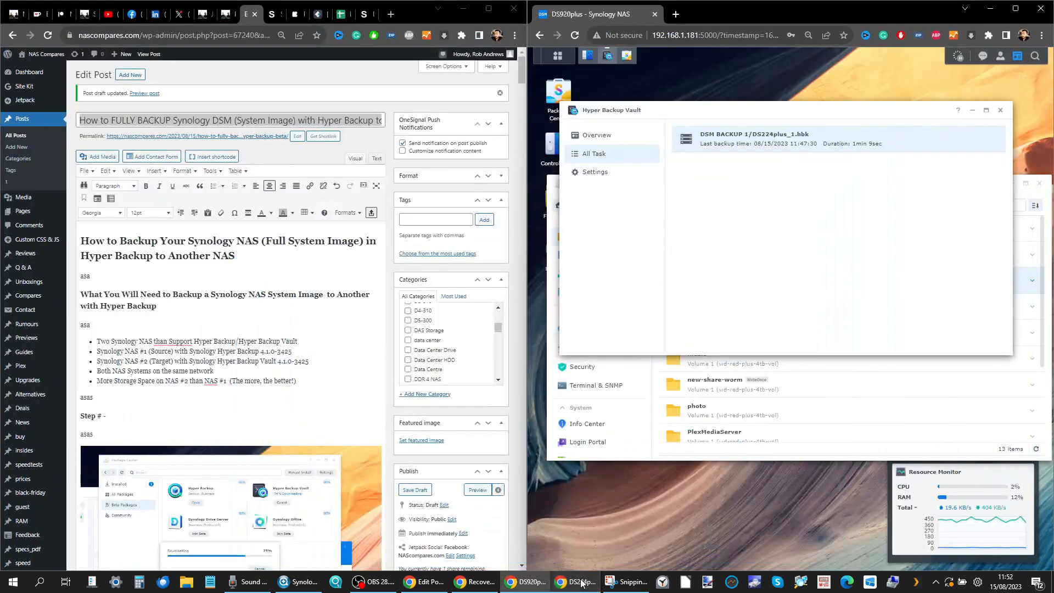
{"action": "left_click", "coordinate": [581, 582]}
{"action": "left_click_drag", "start_coordinate": [829, 9], "coordinate": [282, 20]}
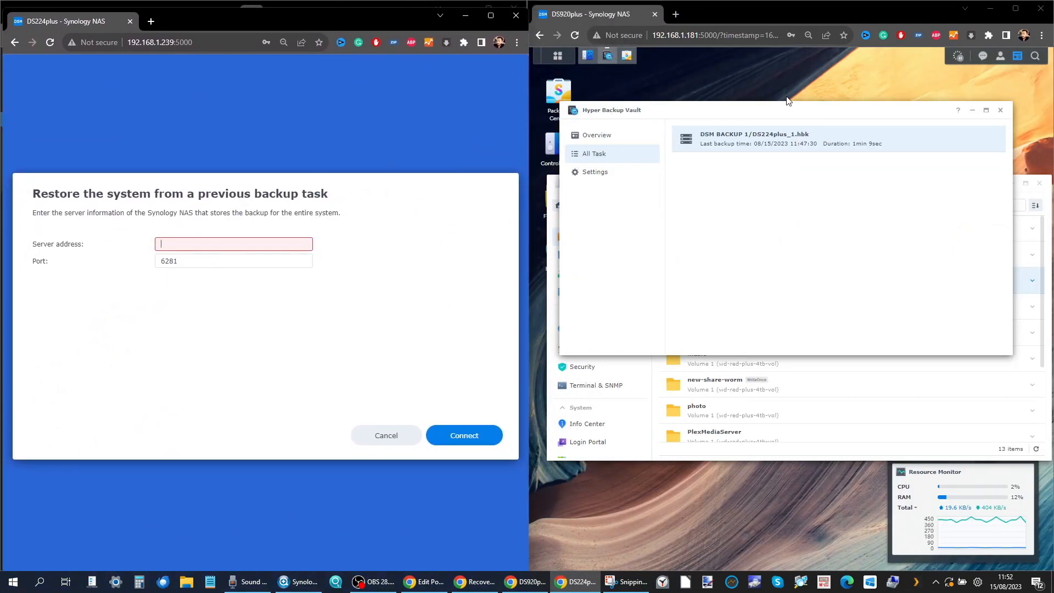
{"action": "left_click", "coordinate": [698, 36]}
{"action": "left_click_drag", "start_coordinate": [699, 36], "coordinate": [656, 36]}
{"action": "key", "text": "ctrl+c"}
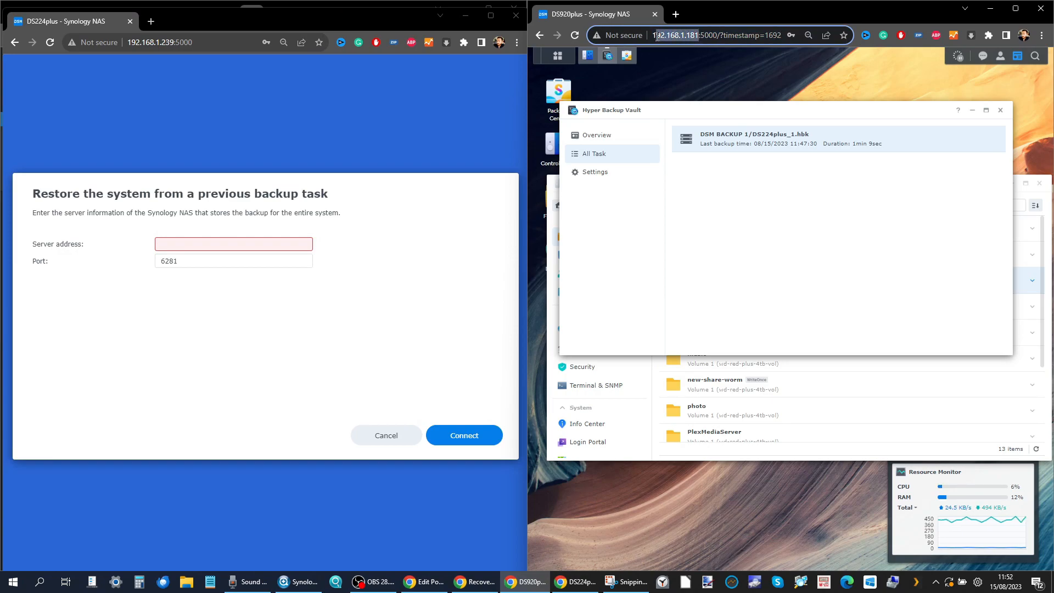
{"action": "left_click", "coordinate": [231, 245]}
{"action": "type", "text": "1"}
{"action": "key", "text": "ctrl+v"}
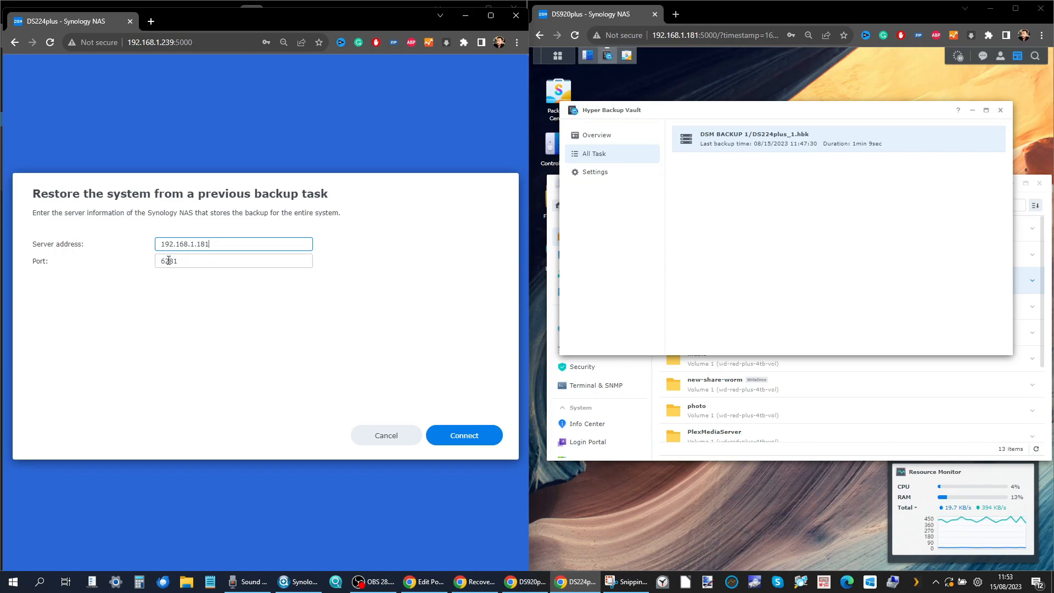
{"action": "left_click", "coordinate": [478, 436]}
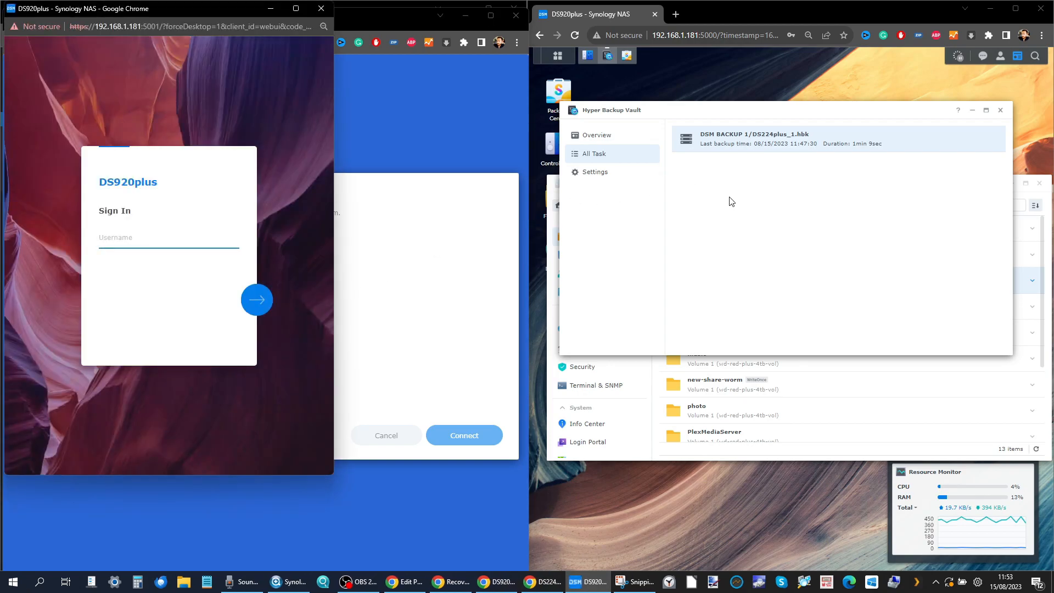
Step: Sign in to the DS920plus with the username Adm1n and the account password
{"action": "left_click", "coordinate": [159, 236]}
{"action": "type", "text": "aDM1N"}
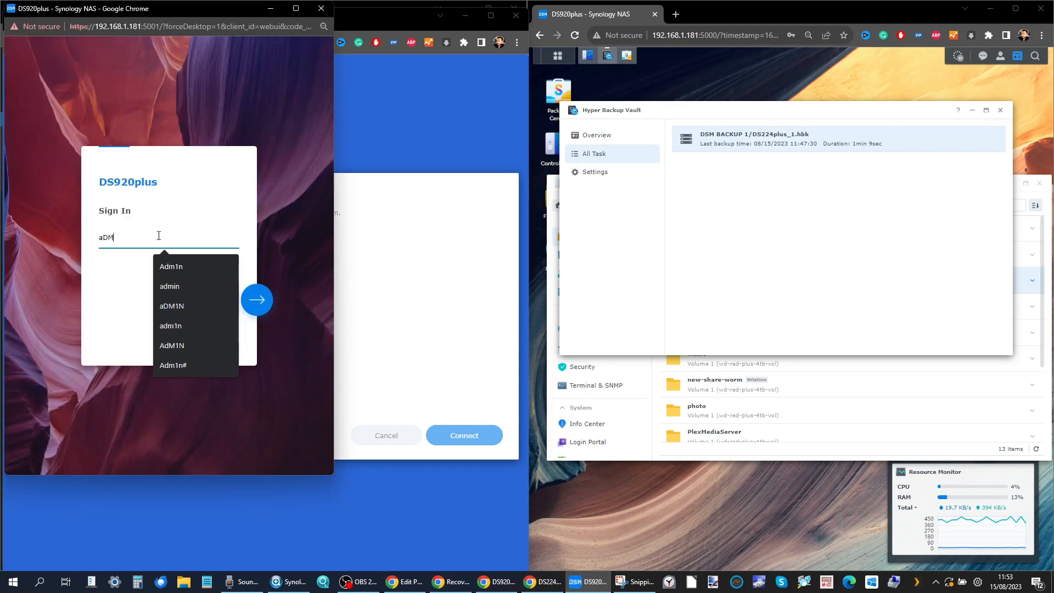
{"action": "key", "text": "BackSpace"}
{"action": "key", "text": "BackSpace"}
{"action": "key", "text": "BackSpace"}
{"action": "key", "text": "BackSpace"}
{"action": "key", "text": "BackSpace"}
{"action": "type", "text": "Adm1n"}
{"action": "key", "text": "Return"}
{"action": "type", "text": "*"}
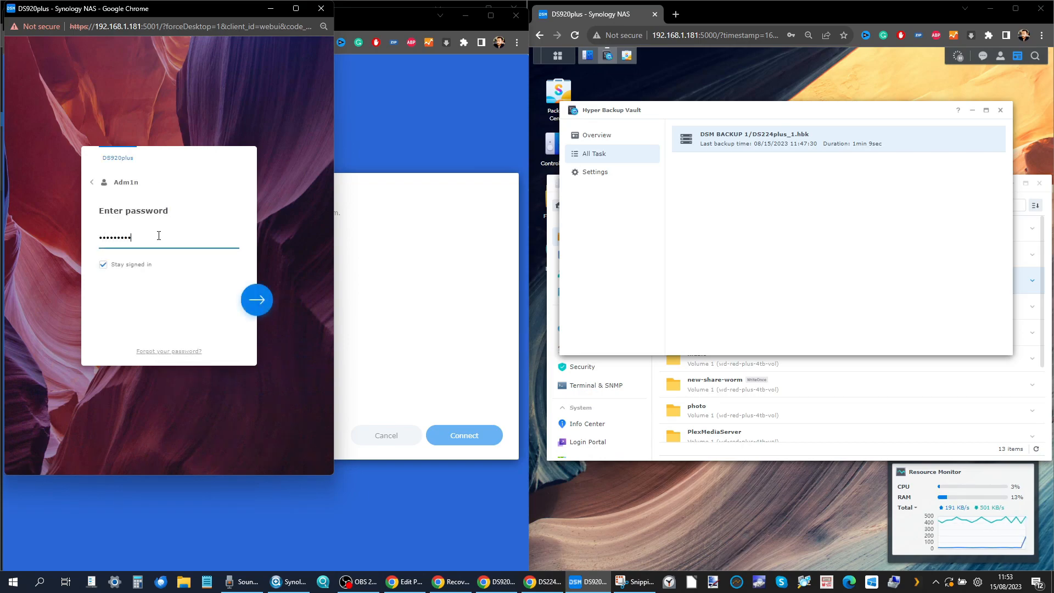
{"action": "left_click", "coordinate": [265, 302]}
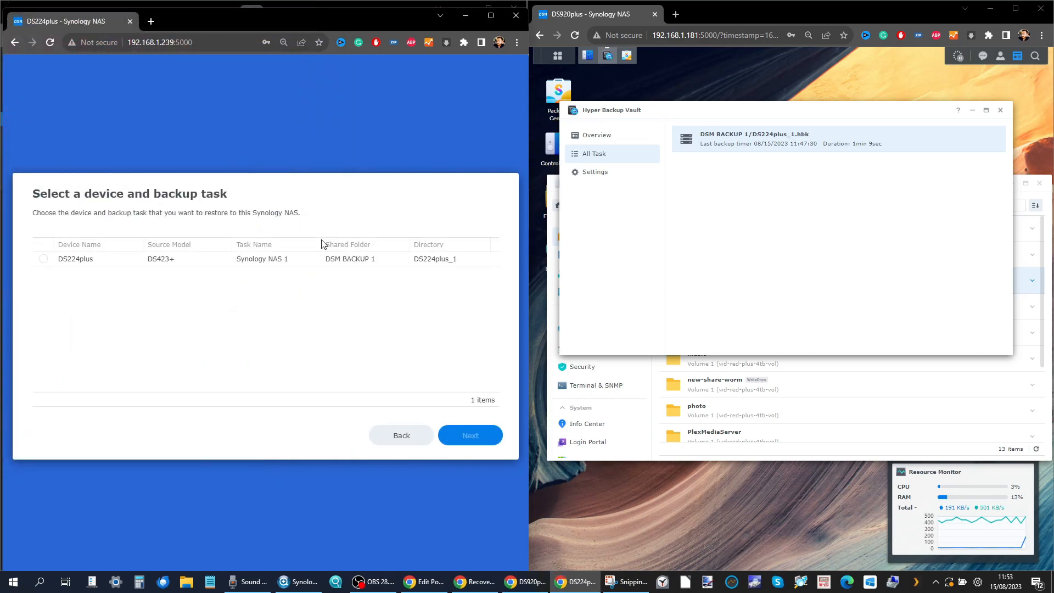
Step: Select the Synology NAS 1 task of DS224plus and its 08/15/2023 11:11:11 version, and check the target usage overview in Hyper Backup Vault
{"action": "left_click", "coordinate": [44, 258]}
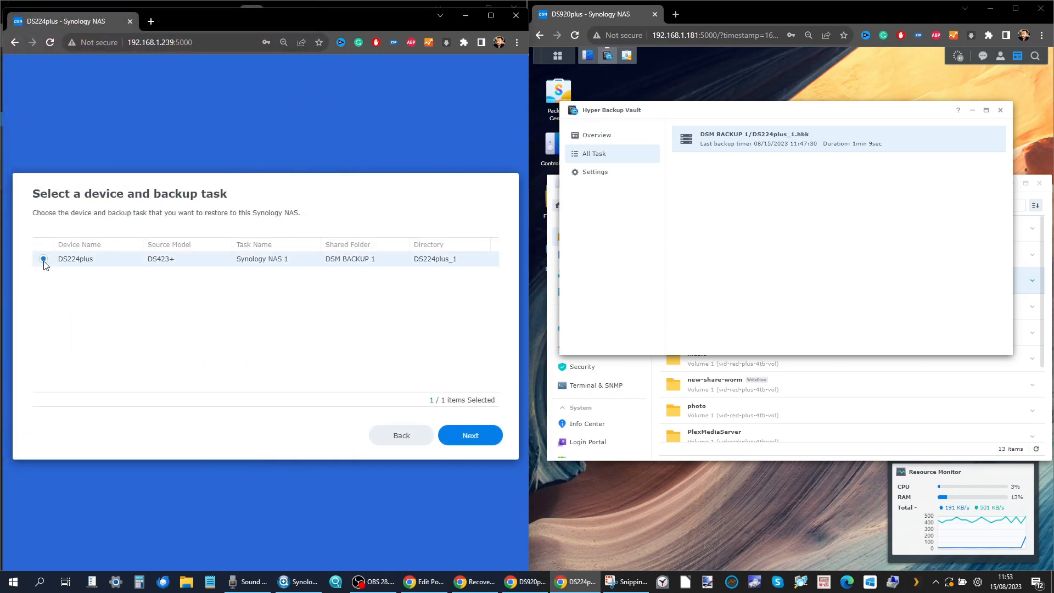
{"action": "left_click", "coordinate": [475, 437]}
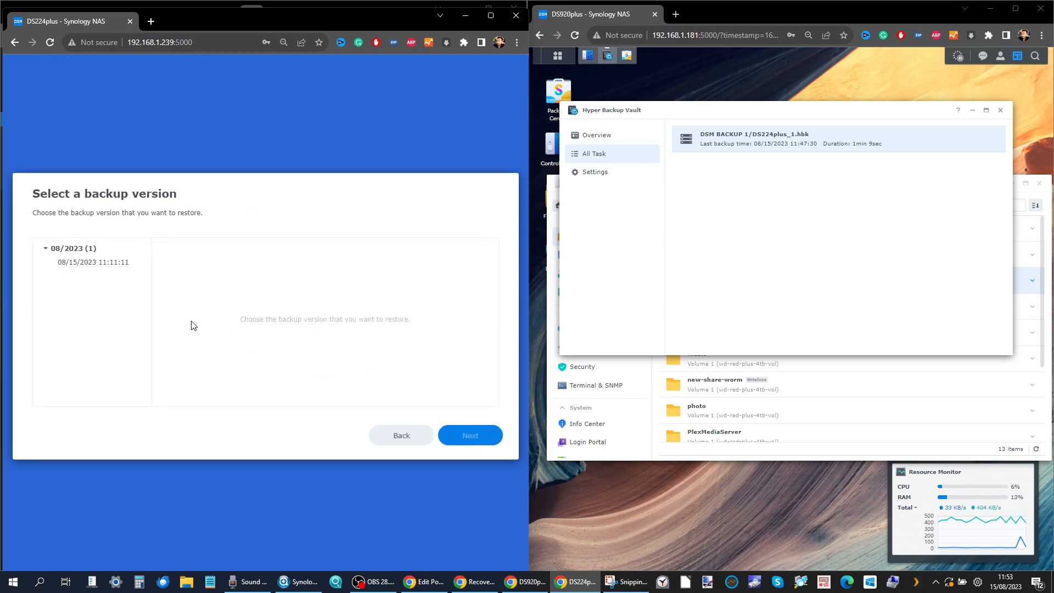
{"action": "left_click", "coordinate": [103, 266]}
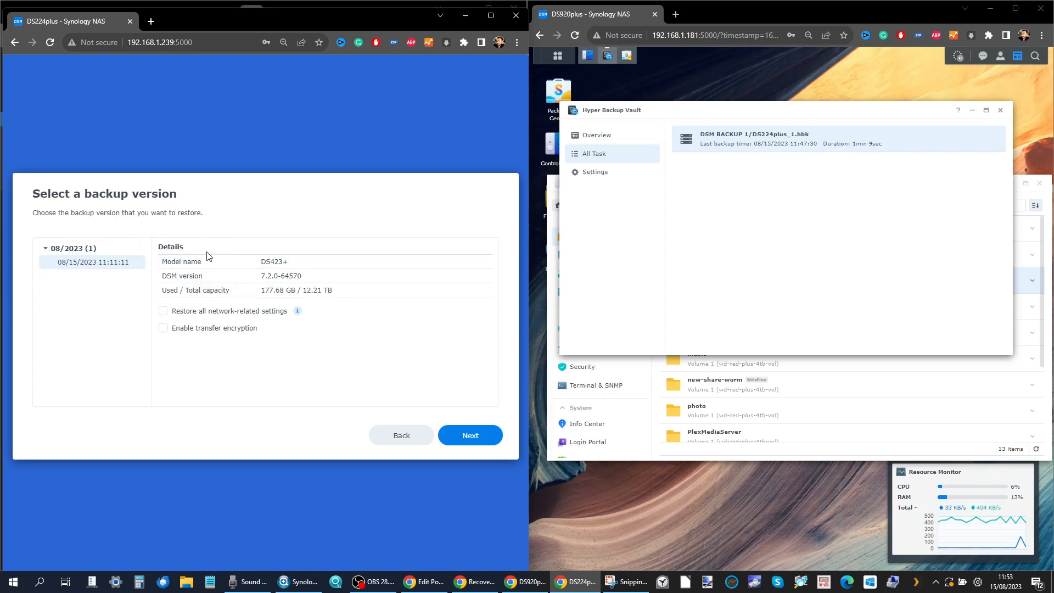
{"action": "left_click", "coordinate": [617, 136]}
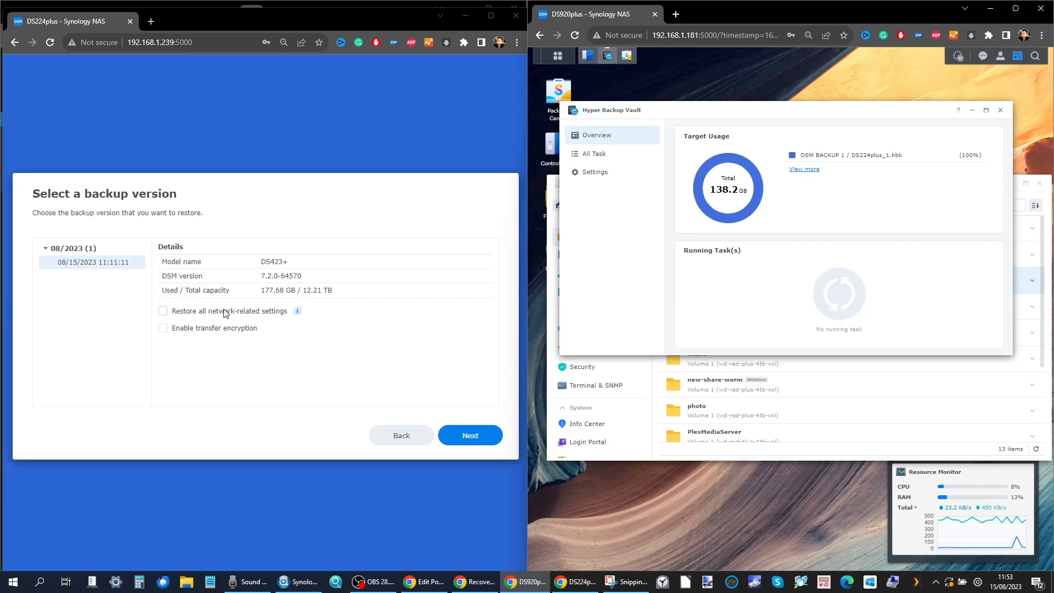
{"action": "mouse_move", "coordinate": [275, 312]}
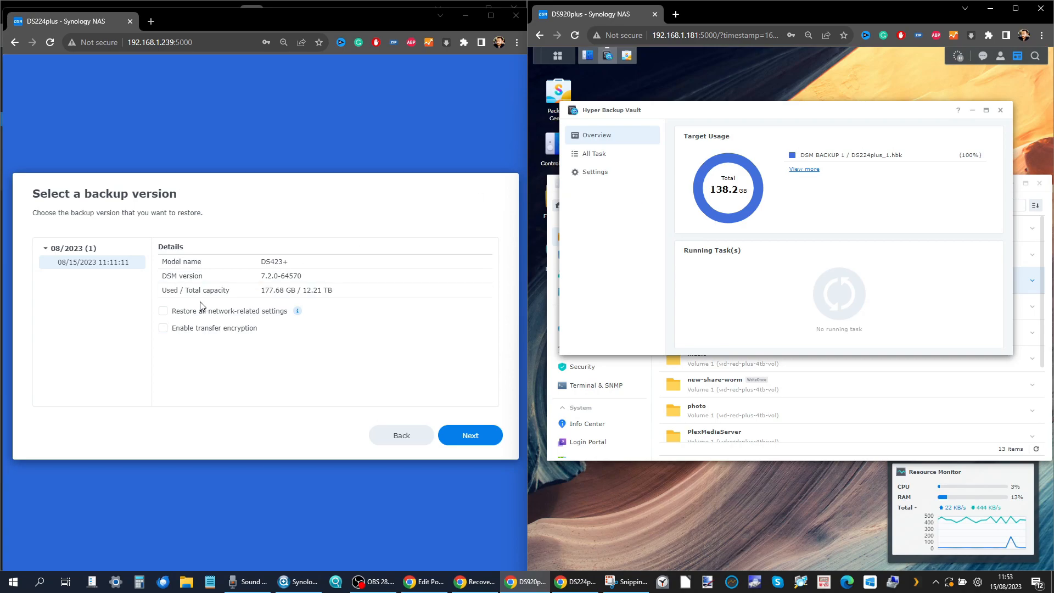
Step: Include all network-related settings in the restoration and confirm overwriting the entire DS224plus system
{"action": "left_click", "coordinate": [164, 311]}
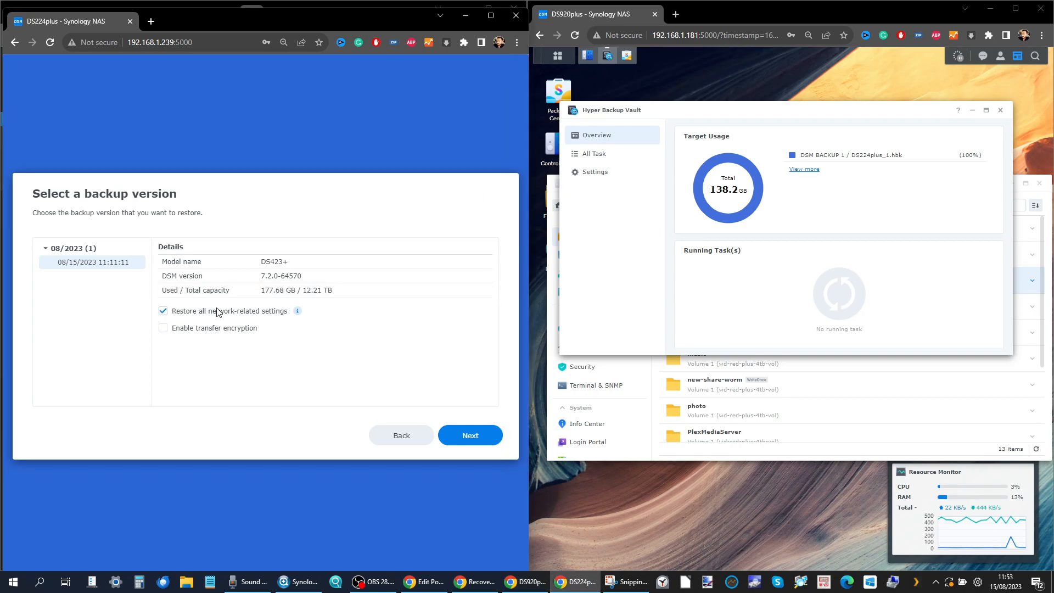
{"action": "left_click", "coordinate": [467, 436]}
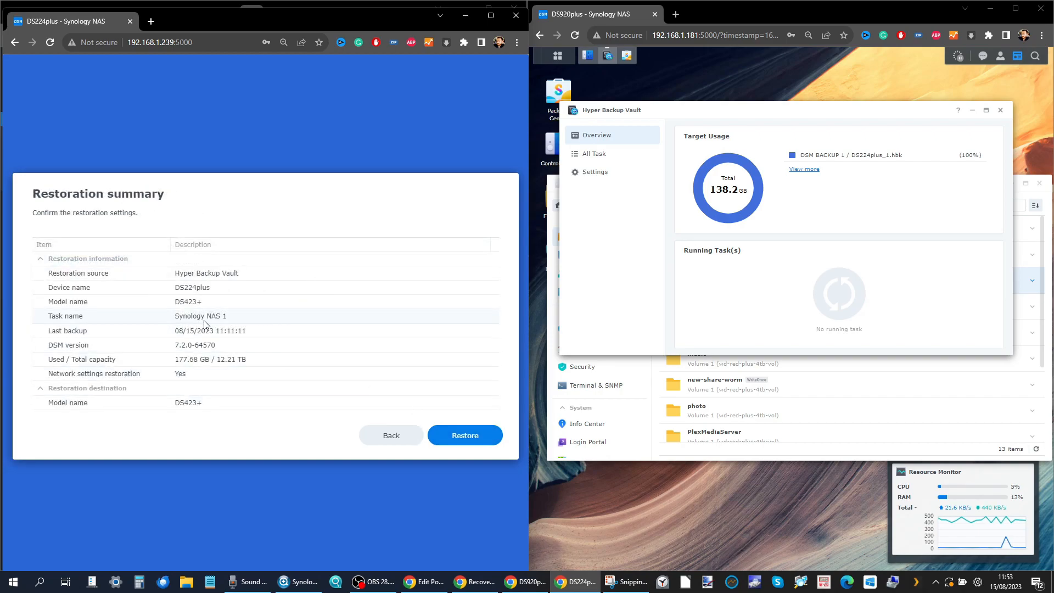
{"action": "left_click", "coordinate": [451, 437]}
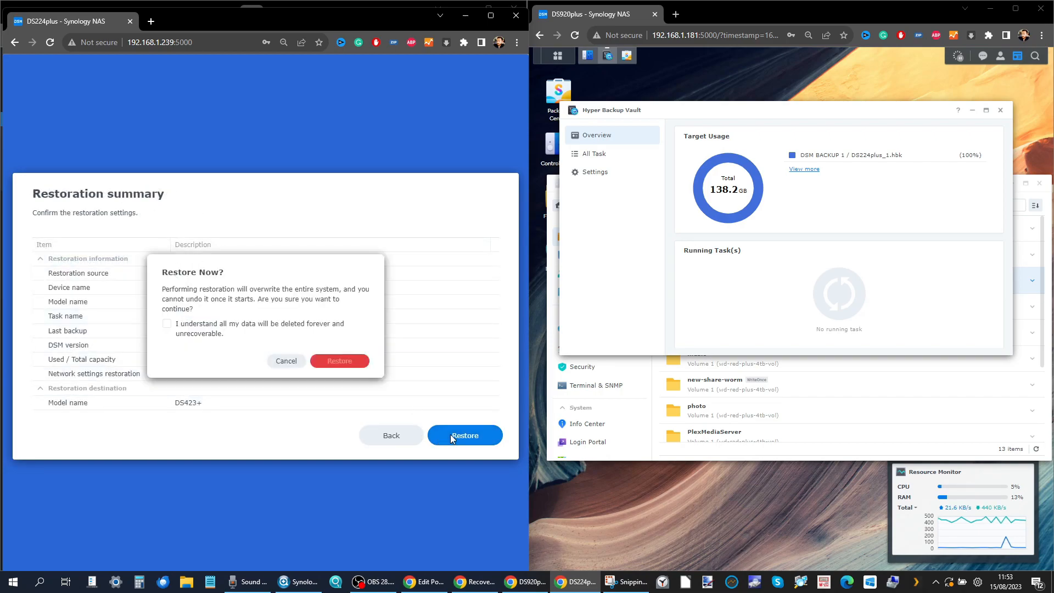
{"action": "left_click", "coordinate": [211, 327]}
{"action": "left_click", "coordinate": [339, 361]}
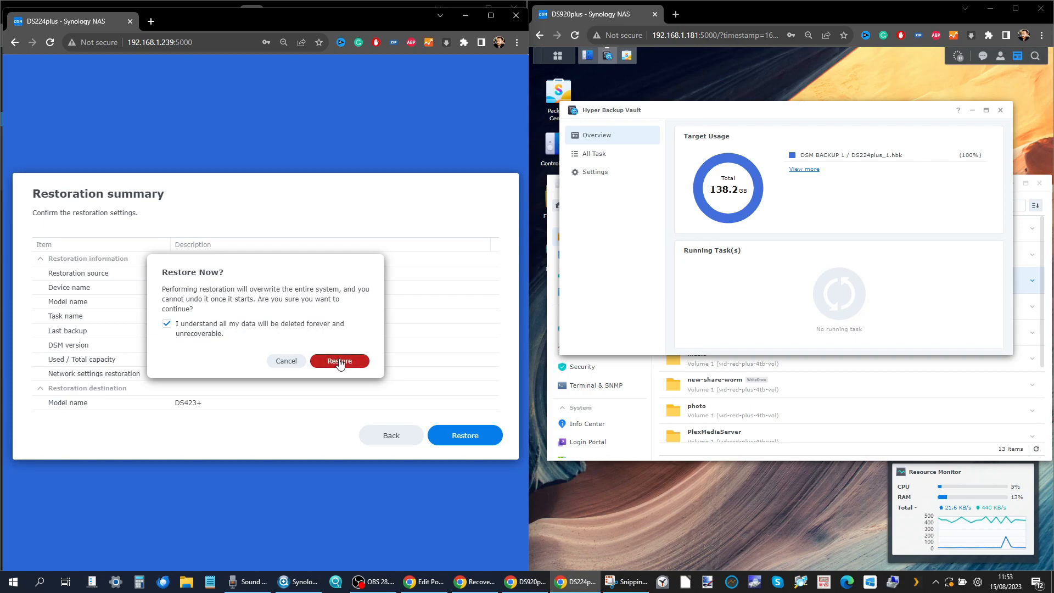
Step: Authorize the restoration by entering and submitting the DSM account password
{"action": "left_click", "coordinate": [280, 318]}
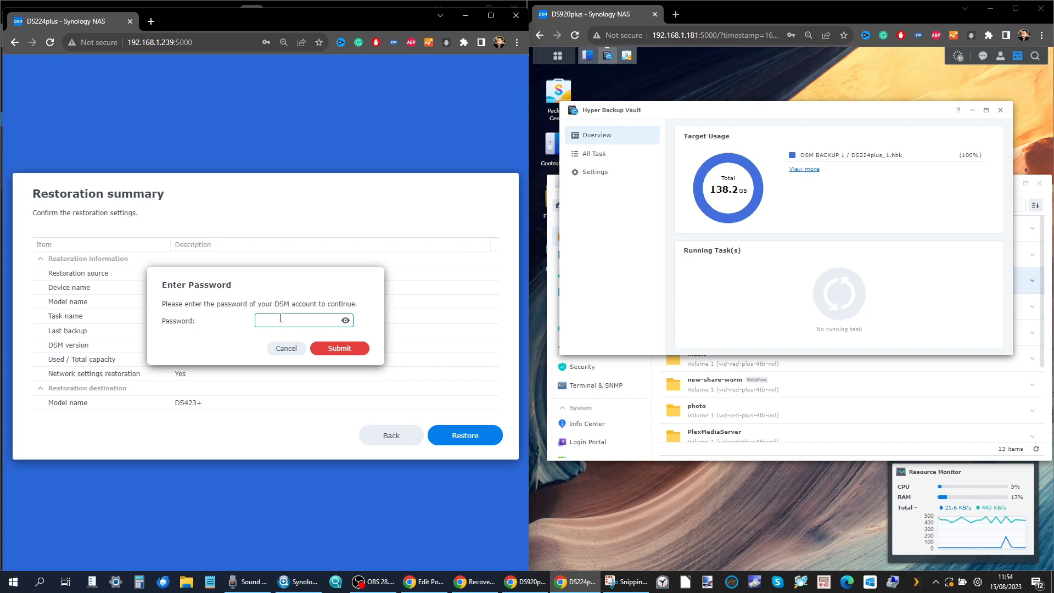
{"action": "type", "text": "••••••"}
{"action": "left_click", "coordinate": [343, 348]}
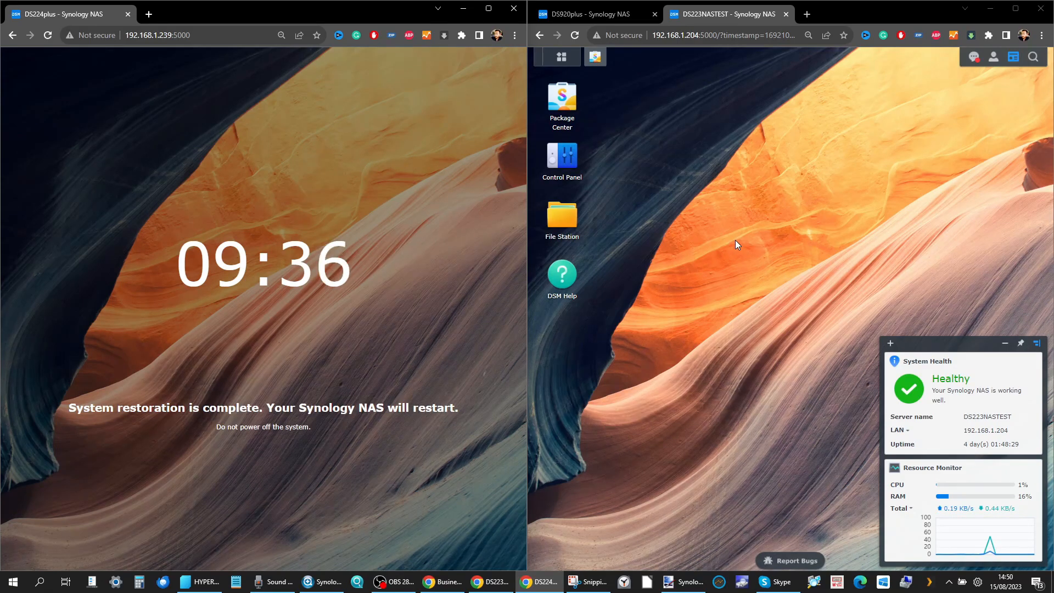
Step: Switch to the DS920plus and examine the destination and source disk usage statistics of DS224plus_1.hbk and the full target usage list
{"action": "left_click", "coordinate": [561, 58]}
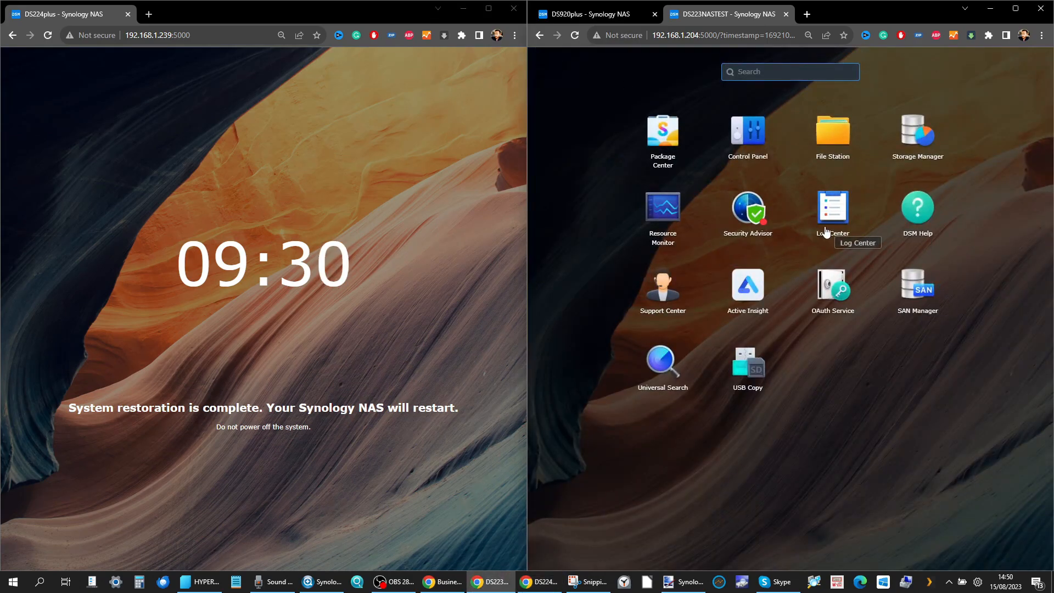
{"action": "left_click", "coordinate": [596, 14]}
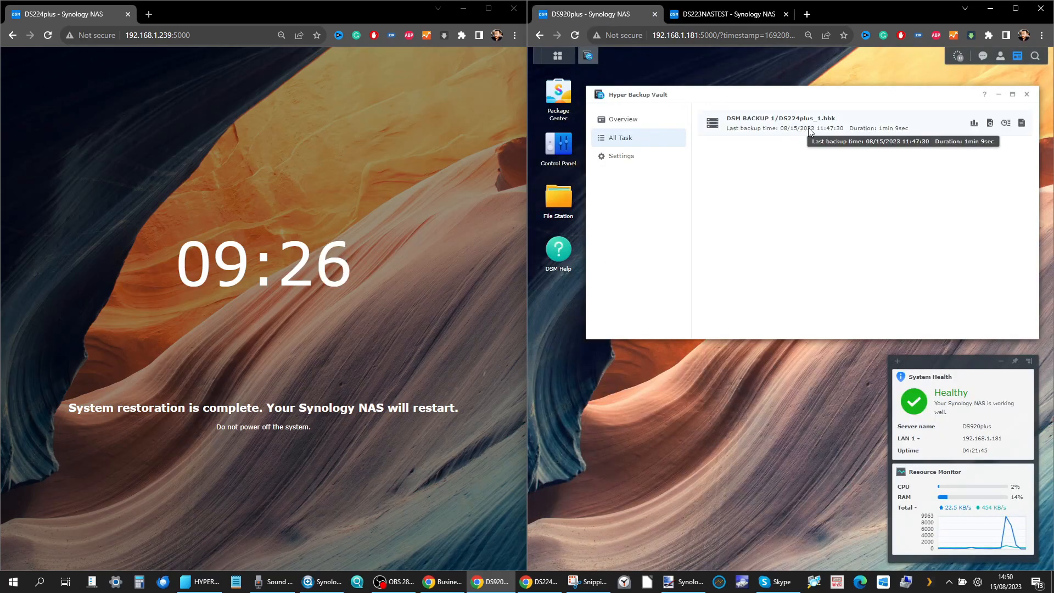
{"action": "left_click", "coordinate": [1021, 124]}
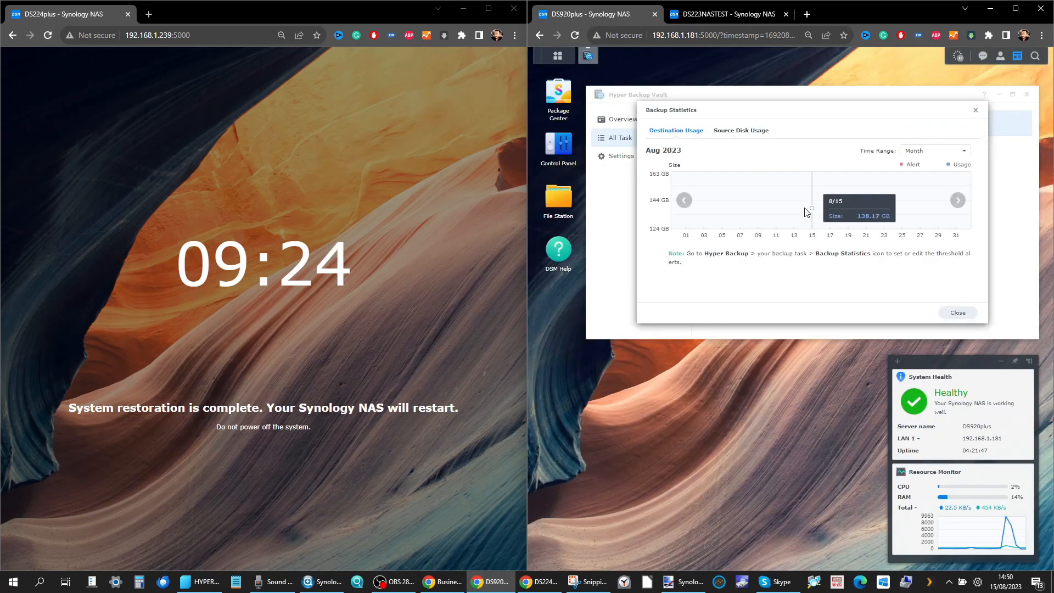
{"action": "left_click", "coordinate": [748, 131]}
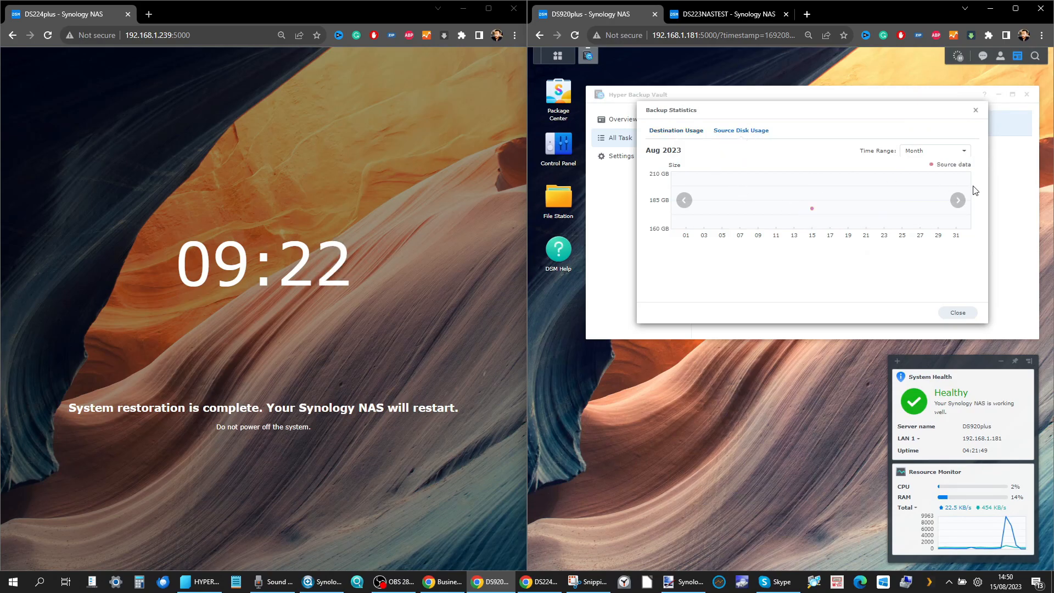
{"action": "left_click", "coordinate": [975, 110]}
{"action": "left_click", "coordinate": [627, 121]}
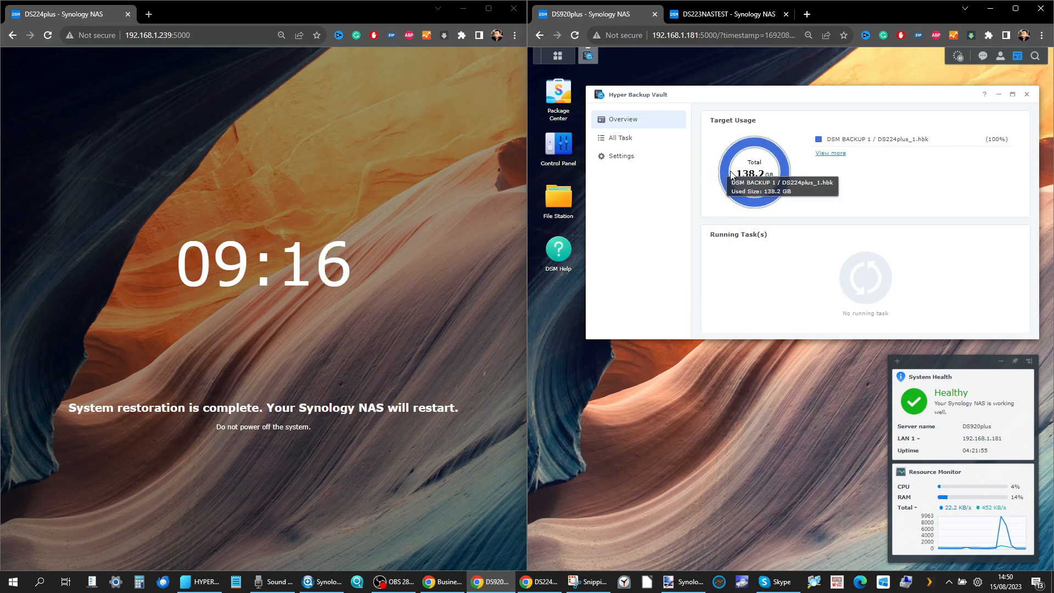
{"action": "left_click", "coordinate": [831, 154]}
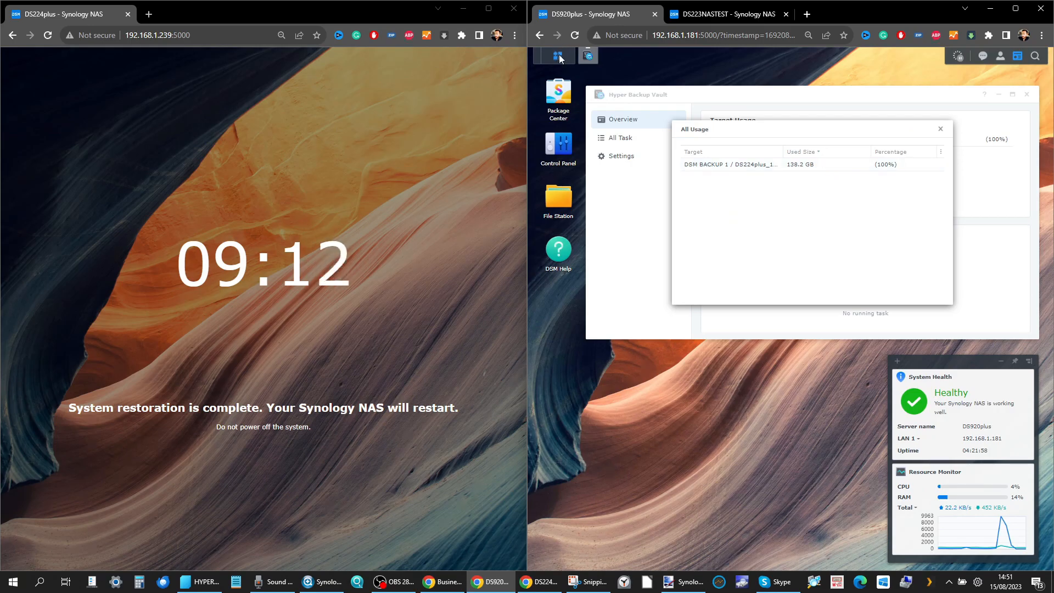
Step: Examine Storage Pool 2 and the space used on Volume 2 in the DS920plus Storage Manager
{"action": "left_click", "coordinate": [587, 53]}
{"action": "left_click", "coordinate": [945, 133]}
{"action": "left_click", "coordinate": [598, 185]}
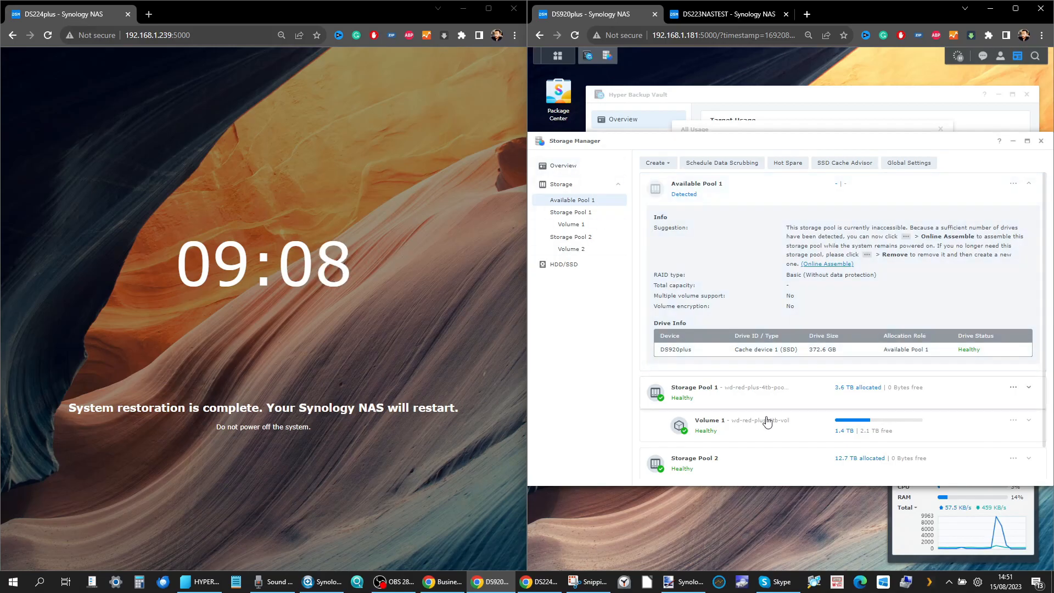
{"action": "left_click", "coordinate": [1028, 457]}
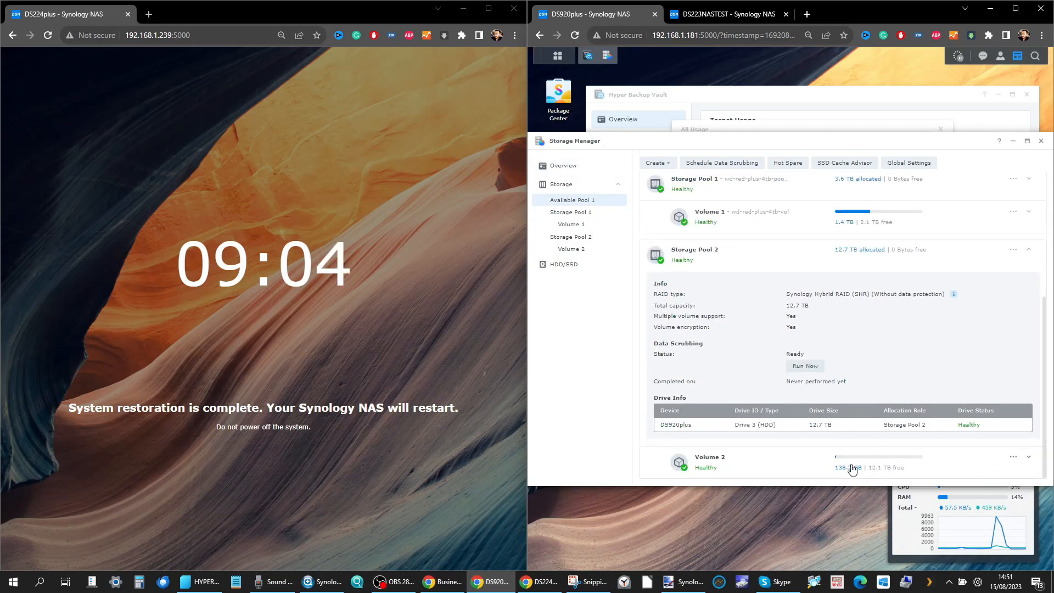
{"action": "scroll", "coordinate": [860, 469], "scroll_direction": "up", "scroll_amount": 3}
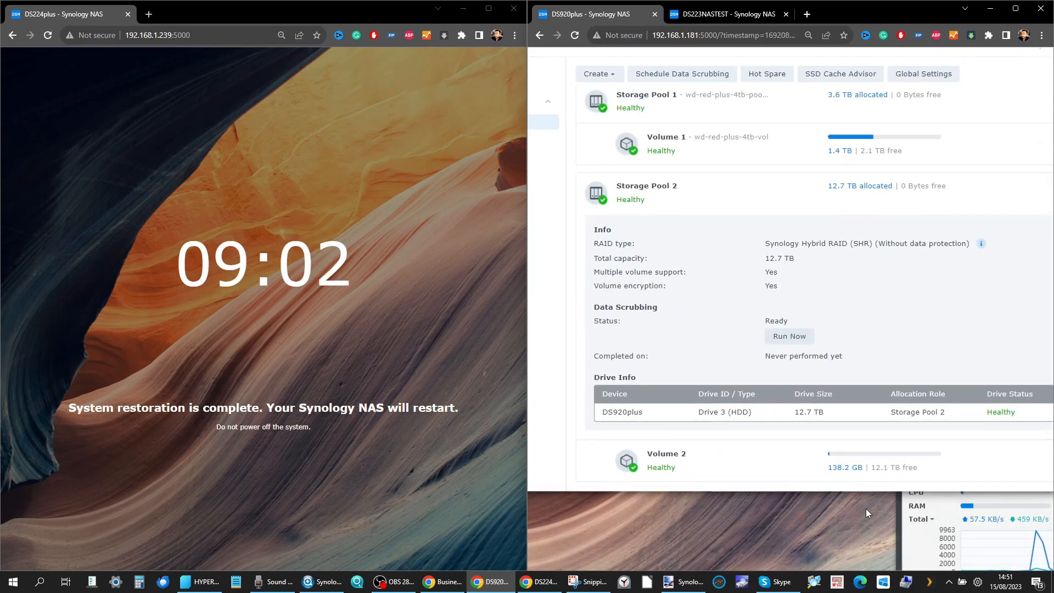
{"action": "scroll", "coordinate": [857, 494], "scroll_direction": "up", "scroll_amount": 2}
{"action": "scroll", "coordinate": [853, 488], "scroll_direction": "down", "scroll_amount": 5}
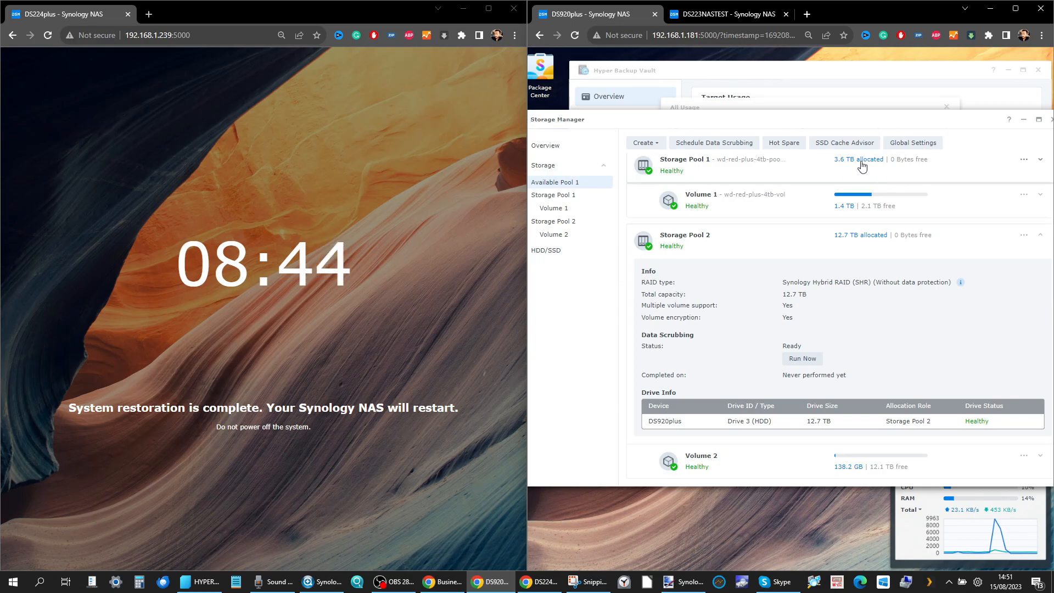
{"action": "left_click_drag", "start_coordinate": [979, 119], "coordinate": [892, 116]}
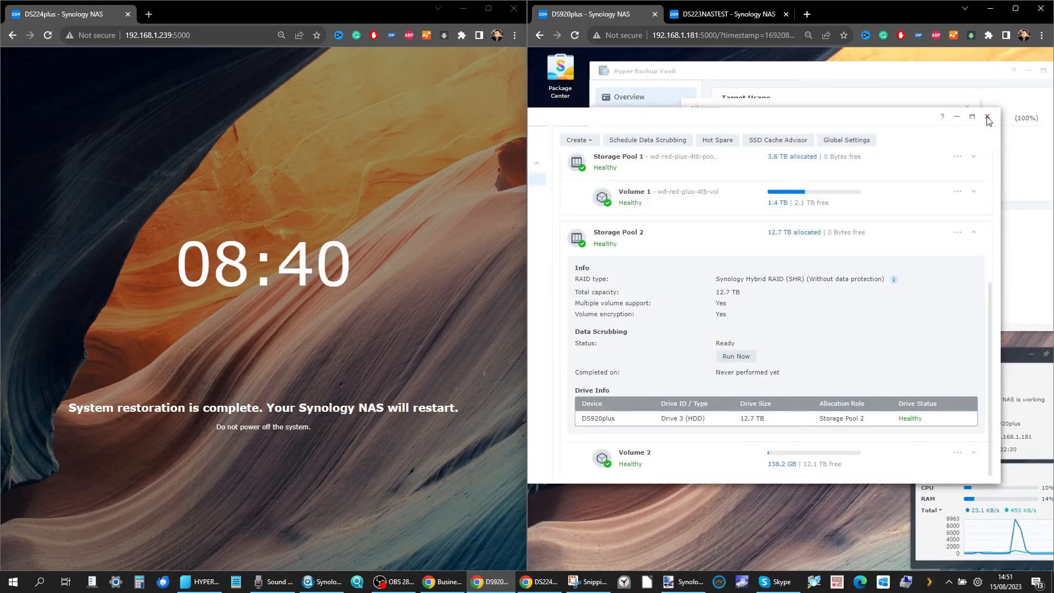
{"action": "left_click", "coordinate": [986, 116]}
{"action": "left_click", "coordinate": [940, 128]}
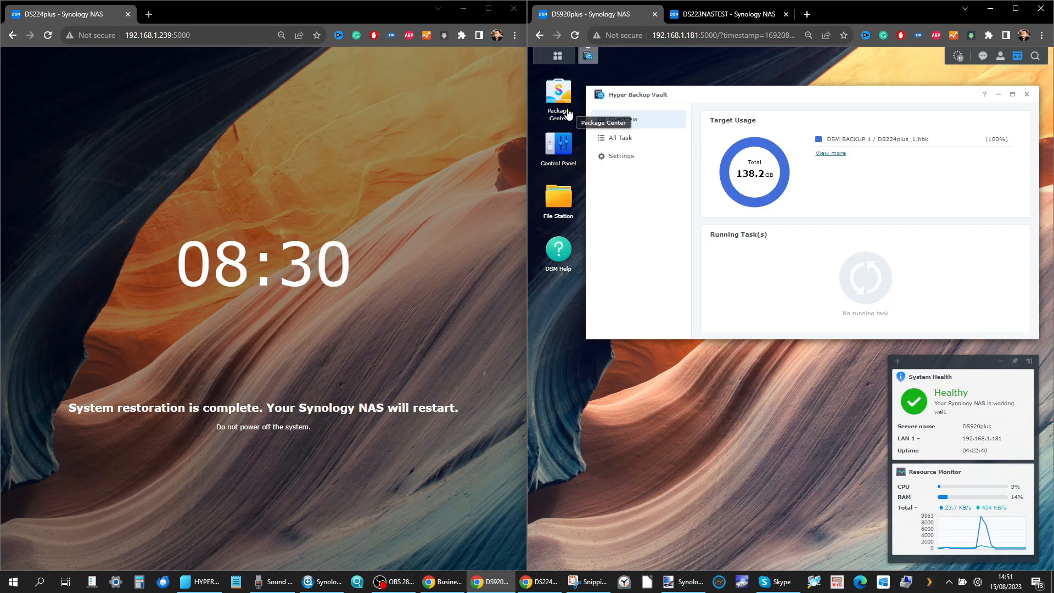
Step: Open Package Center on the DS920plus and browse the community and beta packages
{"action": "left_click", "coordinate": [558, 56]}
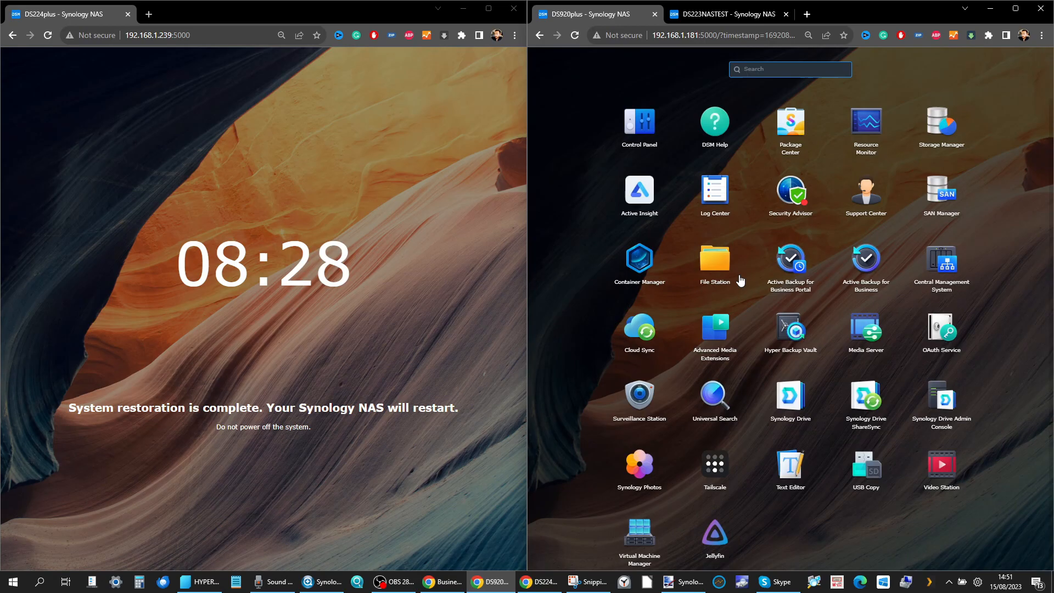
{"action": "left_click", "coordinate": [771, 342]}
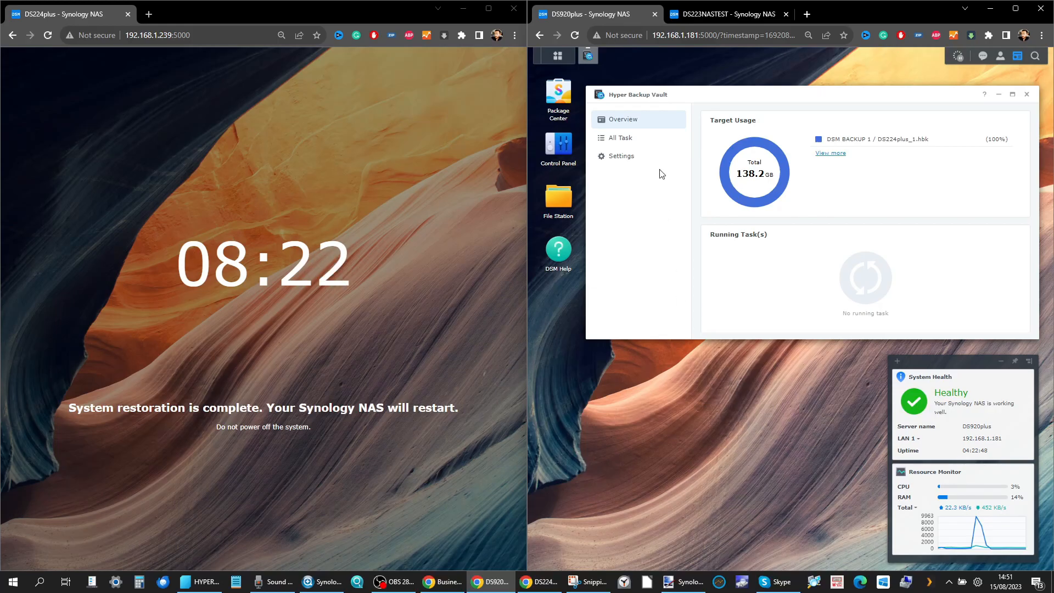
{"action": "left_click", "coordinate": [558, 98]}
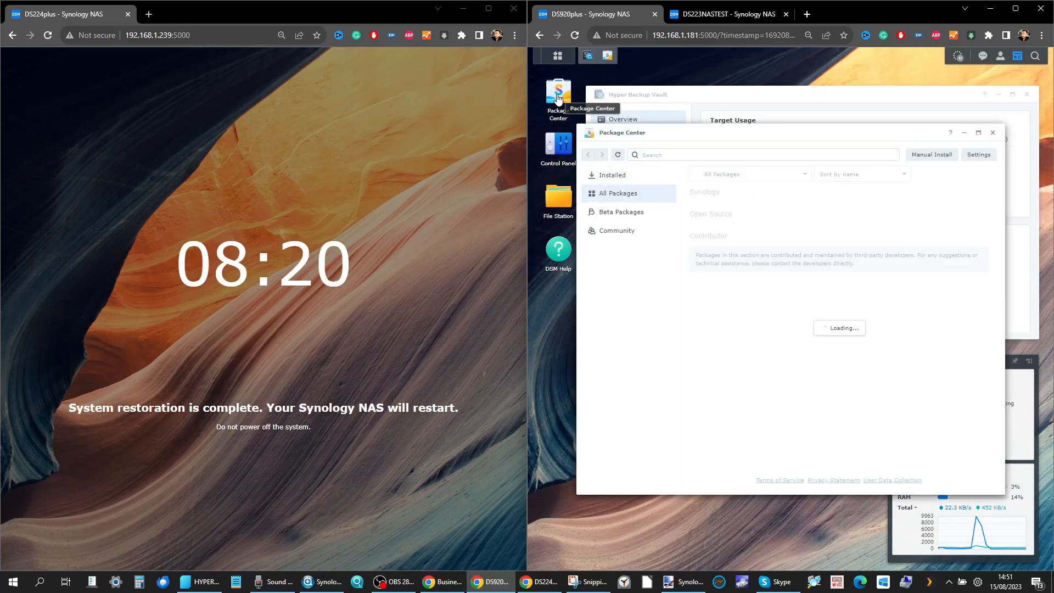
{"action": "left_click", "coordinate": [618, 233]}
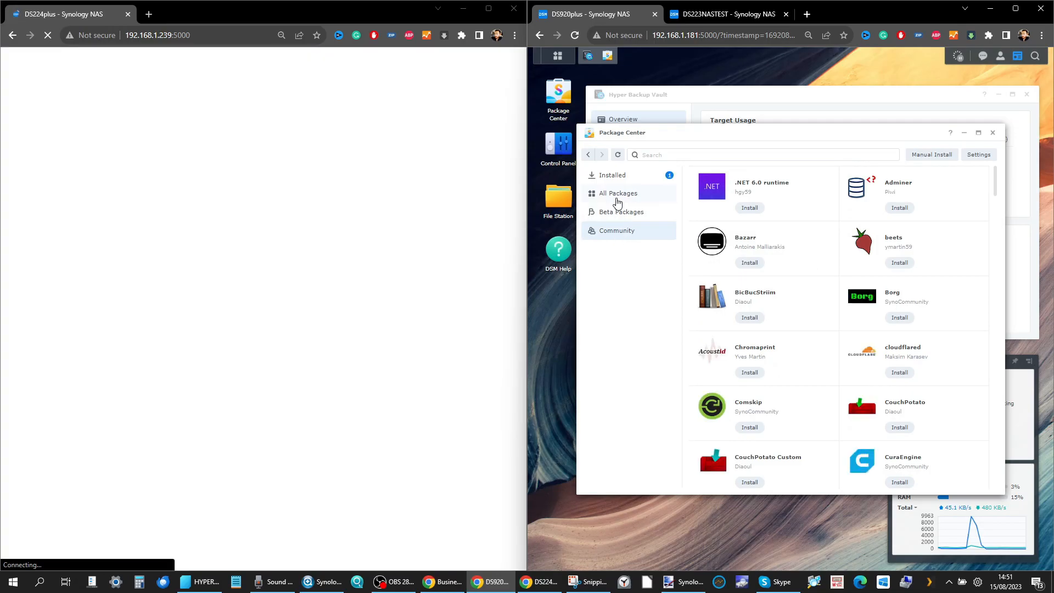
{"action": "left_click", "coordinate": [615, 214]}
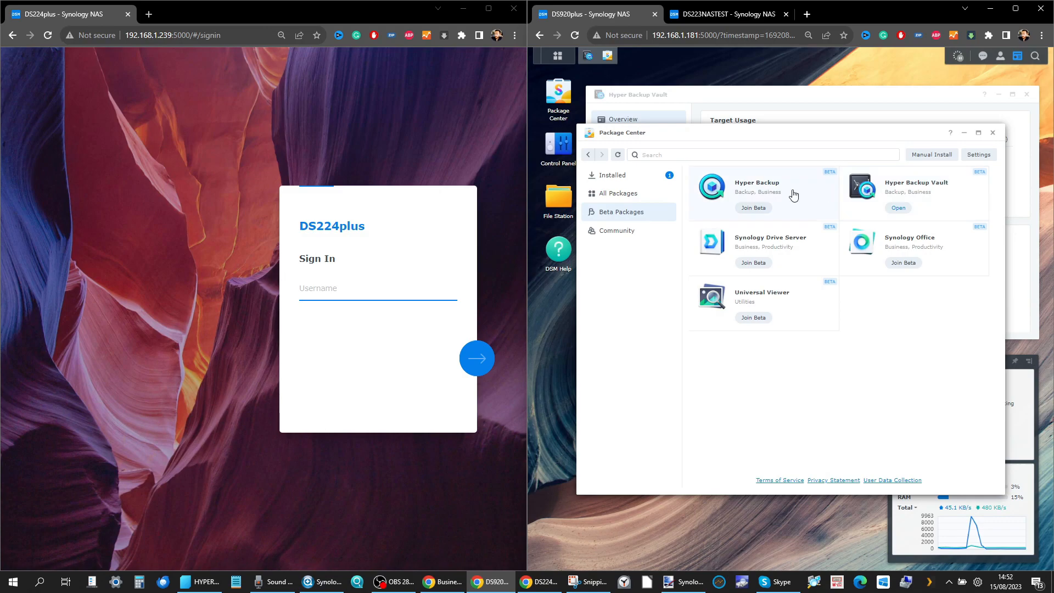
Step: Read the Hyper Backup beta release notes, including the full list of models supporting entire system backup
{"action": "left_click", "coordinate": [760, 187]}
{"action": "scroll", "coordinate": [761, 268], "scroll_direction": "down", "scroll_amount": 10}
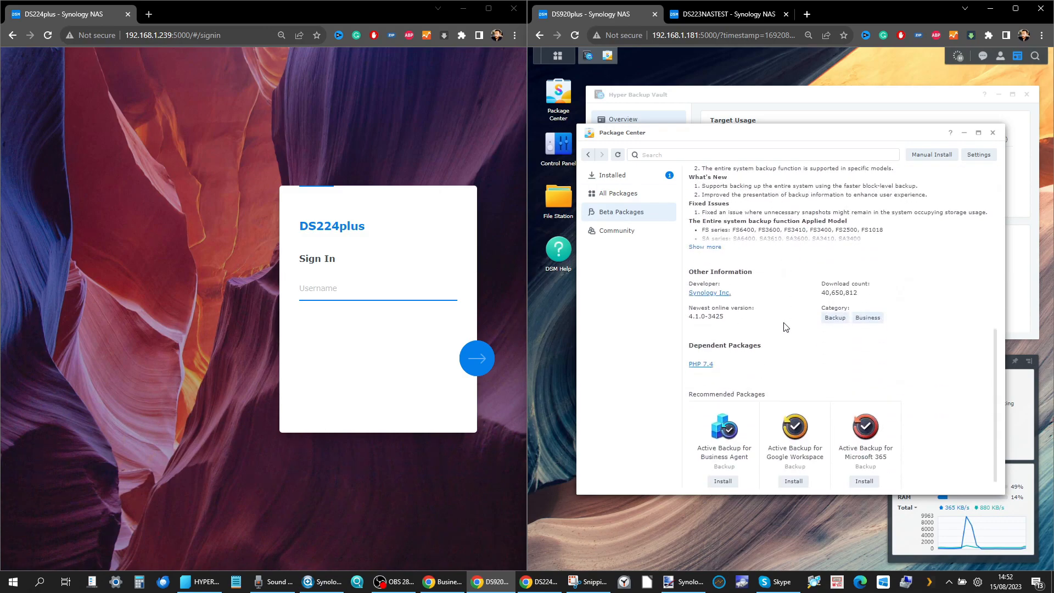
{"action": "left_click", "coordinate": [702, 248]}
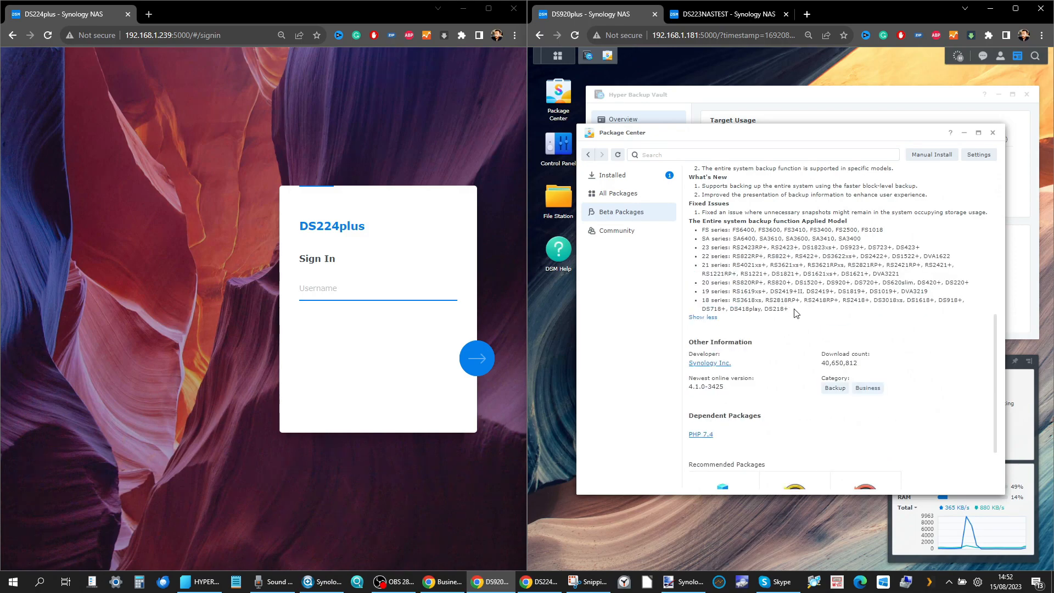
{"action": "scroll", "coordinate": [796, 313], "scroll_direction": "up", "scroll_amount": 7}
{"action": "scroll", "coordinate": [796, 313], "scroll_direction": "down", "scroll_amount": 5}
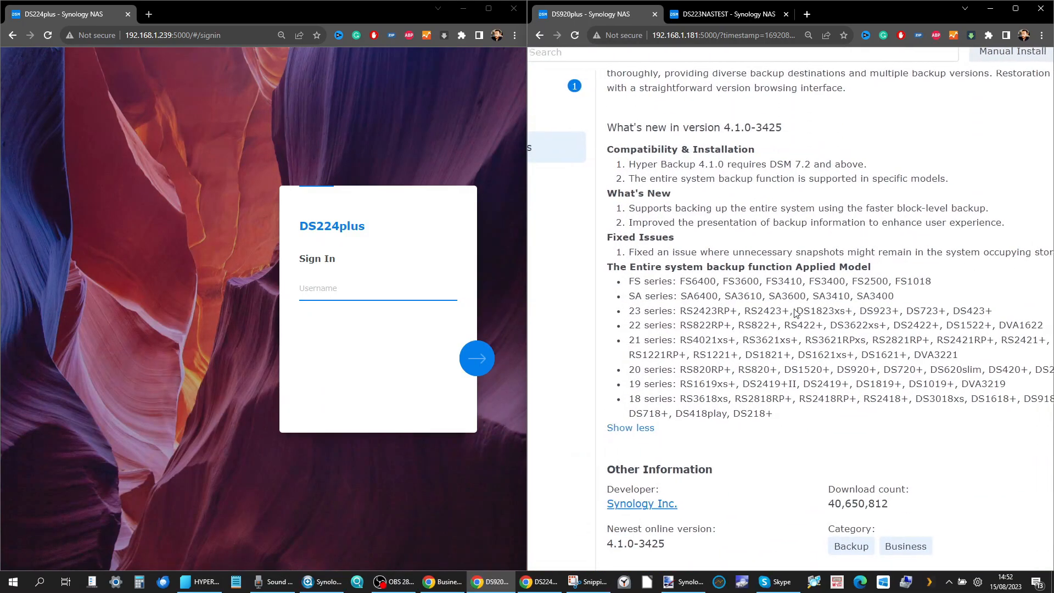
{"action": "scroll", "coordinate": [796, 313], "scroll_direction": "right", "scroll_amount": 2}
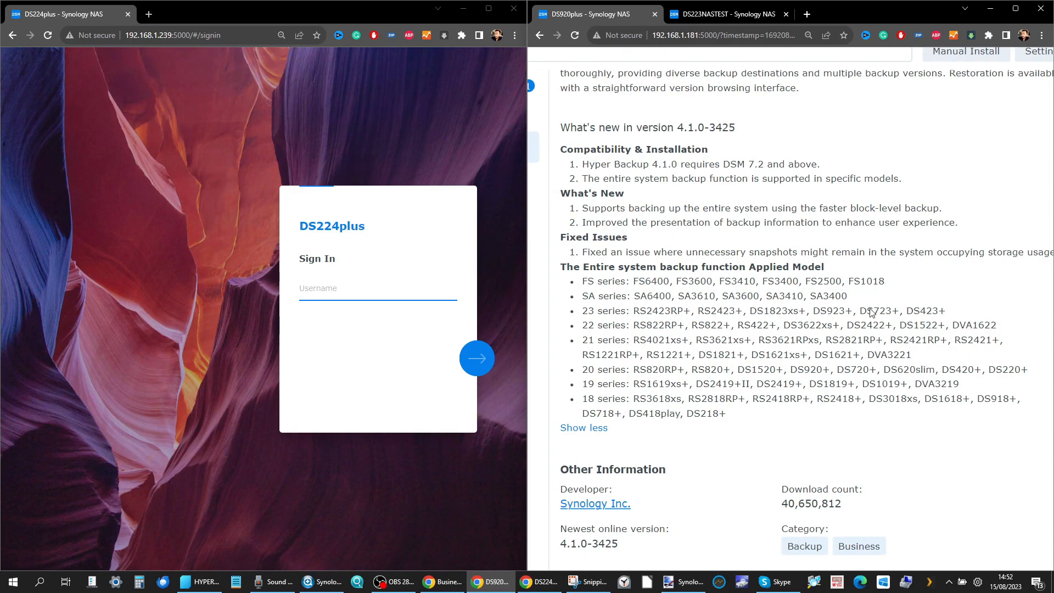
{"action": "scroll", "coordinate": [771, 314], "scroll_direction": "down", "scroll_amount": 4}
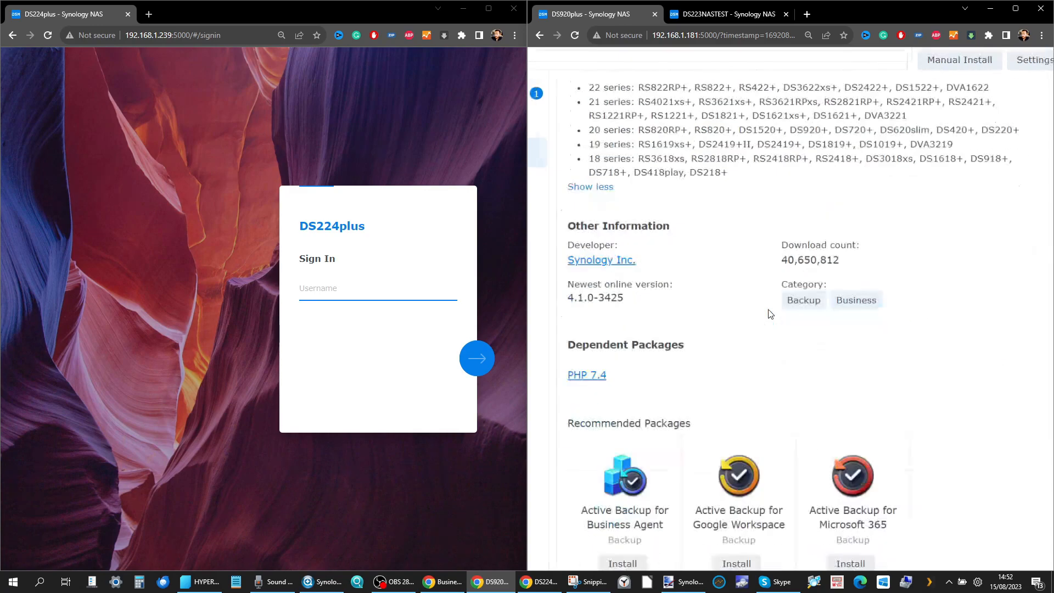
{"action": "scroll", "coordinate": [771, 314], "scroll_direction": "down", "scroll_amount": 5}
{"action": "scroll", "coordinate": [770, 314], "scroll_direction": "up", "scroll_amount": 4}
Step: Examine the Active Backup for Business package page and its preview of the backup categories
{"action": "left_click", "coordinate": [623, 194]}
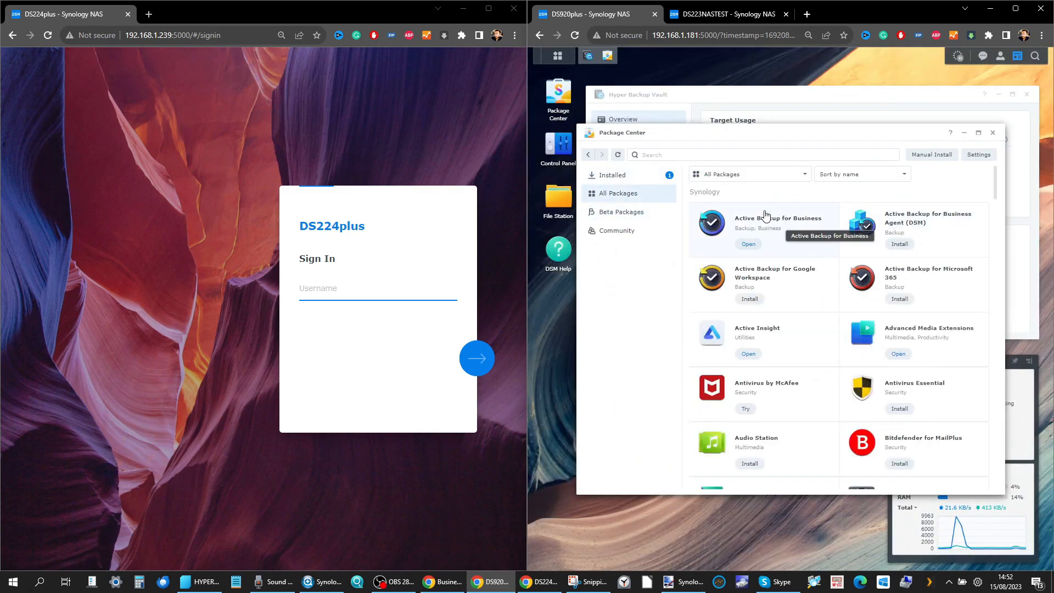
{"action": "left_click", "coordinate": [765, 216]}
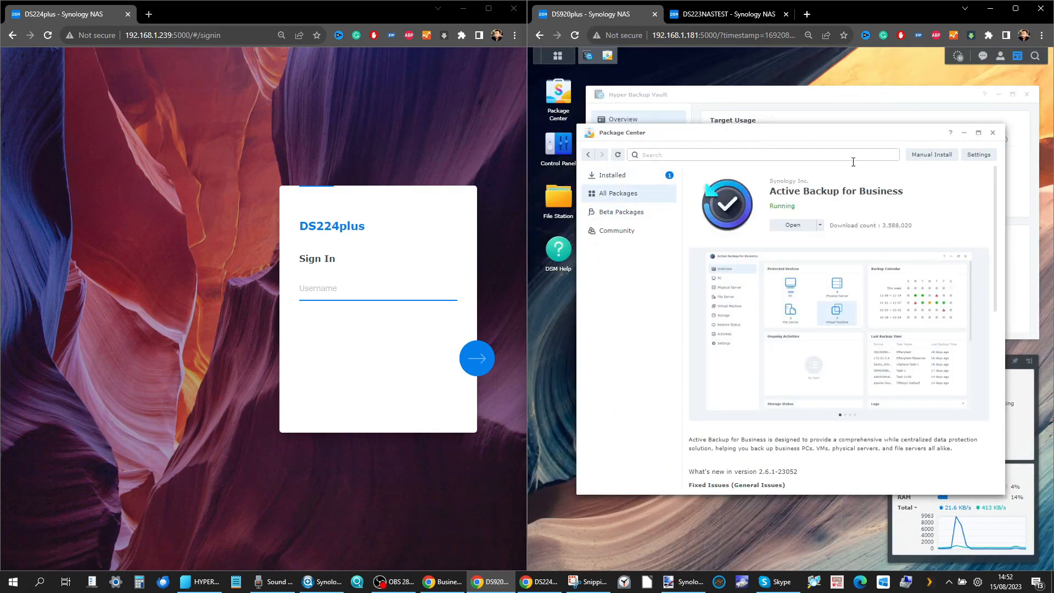
{"action": "left_click", "coordinate": [729, 294]}
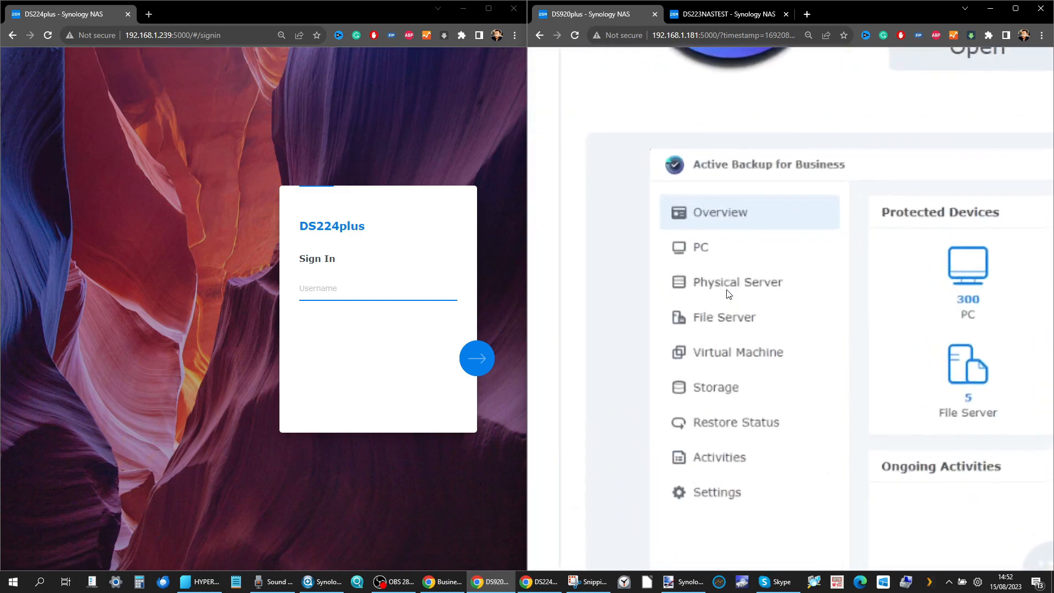
{"action": "scroll", "coordinate": [726, 252], "scroll_direction": "up", "scroll_amount": 5}
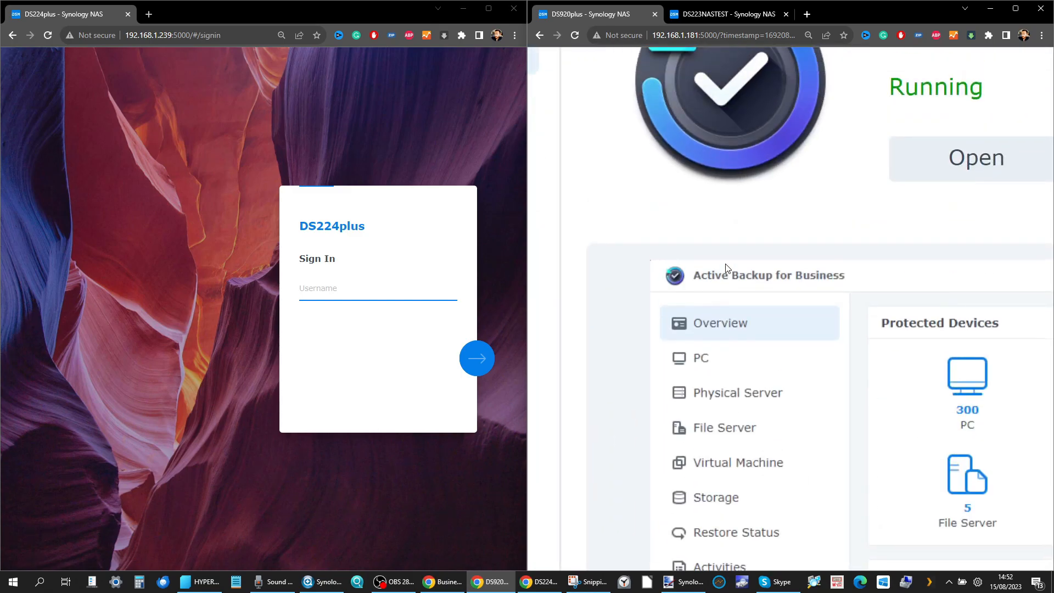
{"action": "scroll", "coordinate": [726, 269], "scroll_direction": "down", "scroll_amount": 8}
{"action": "scroll", "coordinate": [726, 268], "scroll_direction": "down", "scroll_amount": 5}
{"action": "scroll", "coordinate": [726, 268], "scroll_direction": "up", "scroll_amount": 5}
{"action": "scroll", "coordinate": [726, 268], "scroll_direction": "down", "scroll_amount": 5}
{"action": "scroll", "coordinate": [726, 269], "scroll_direction": "up", "scroll_amount": 3}
Step: Read the Active Backup for Business Agent (DSM) package description and minimize Package Center
{"action": "left_click", "coordinate": [632, 195]}
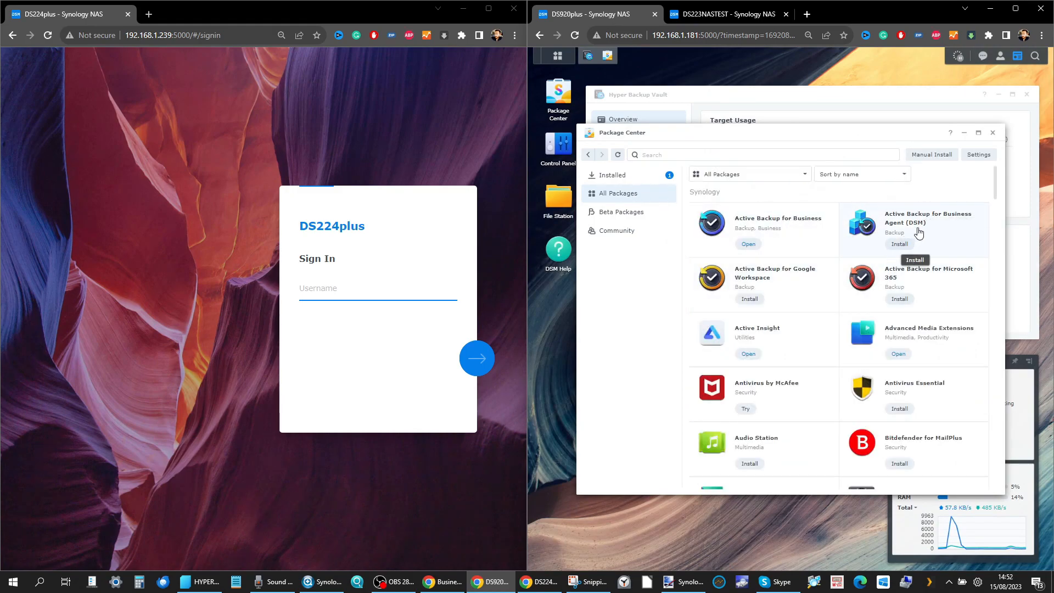
{"action": "left_click", "coordinate": [921, 229]}
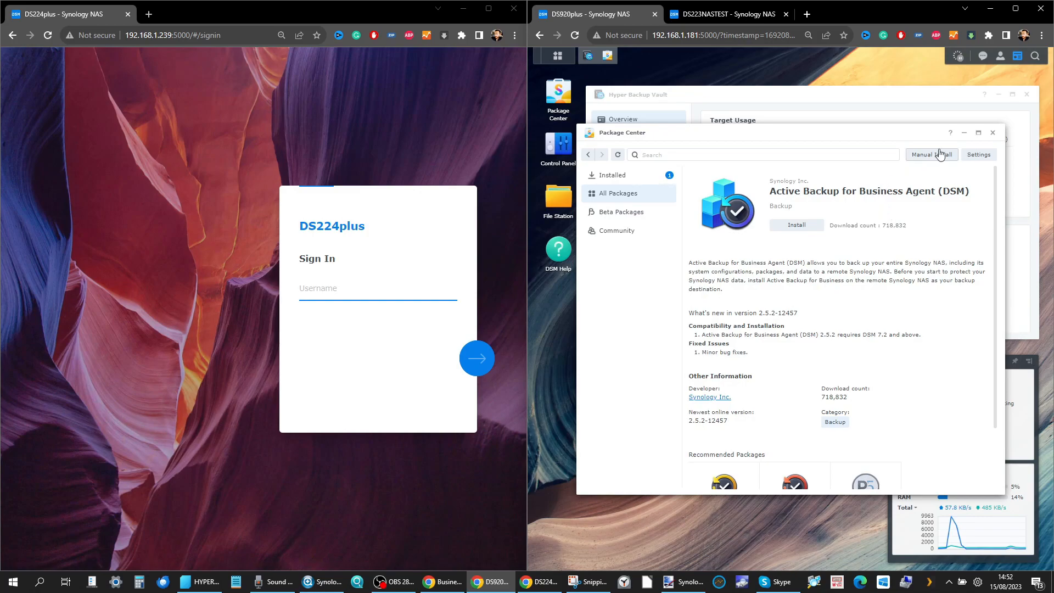
{"action": "left_click", "coordinate": [964, 133]}
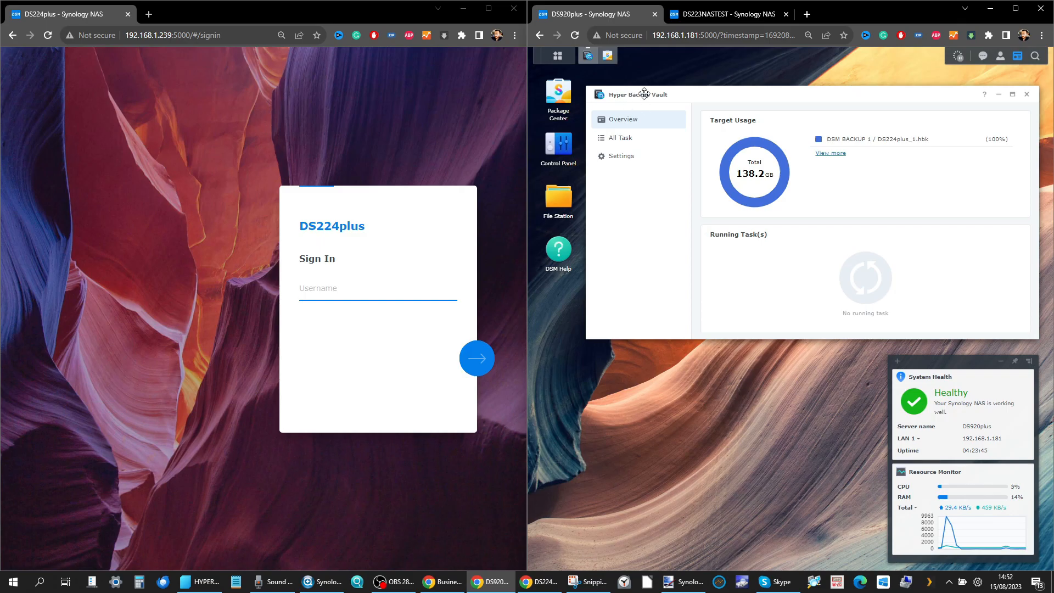
Step: Reopen the Hyper Backup beta package page on the DS920plus, then minimize Package Center and Hyper Backup Vault
{"action": "left_click", "coordinate": [607, 55]}
{"action": "left_click", "coordinate": [631, 214]}
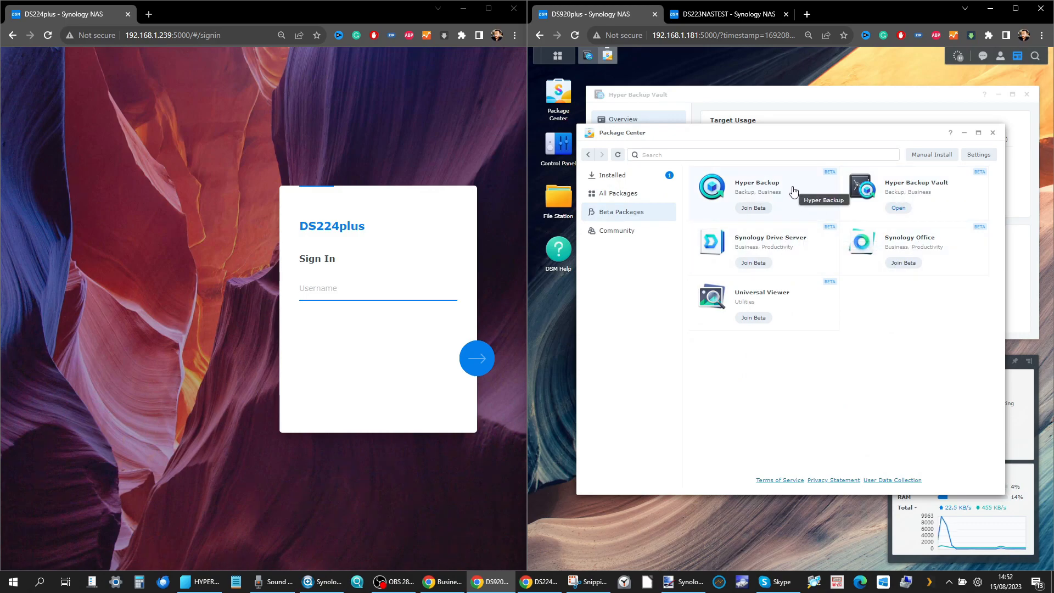
{"action": "left_click", "coordinate": [714, 191]}
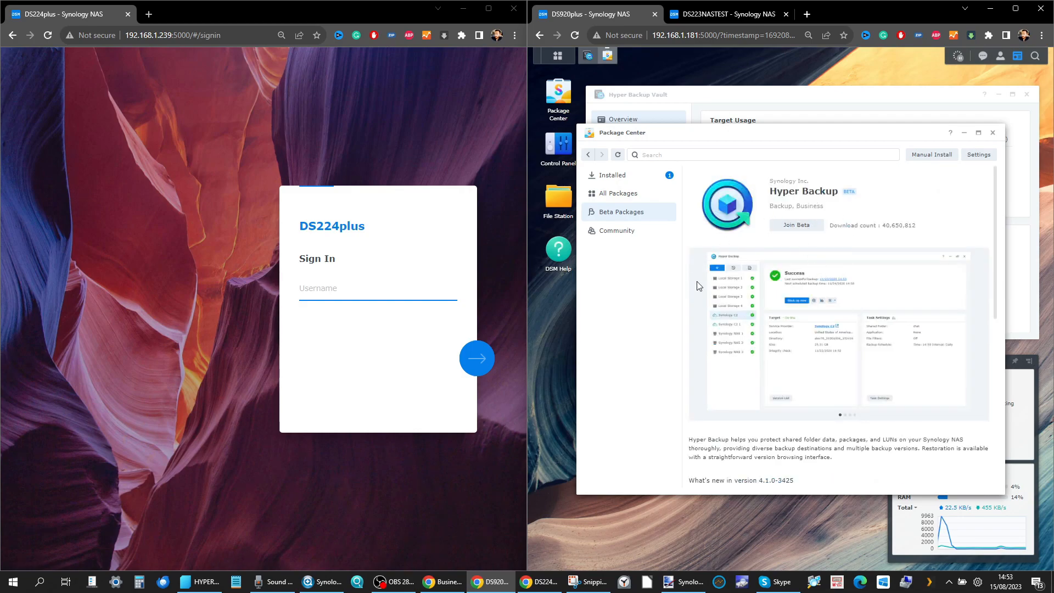
{"action": "left_click", "coordinate": [964, 132]}
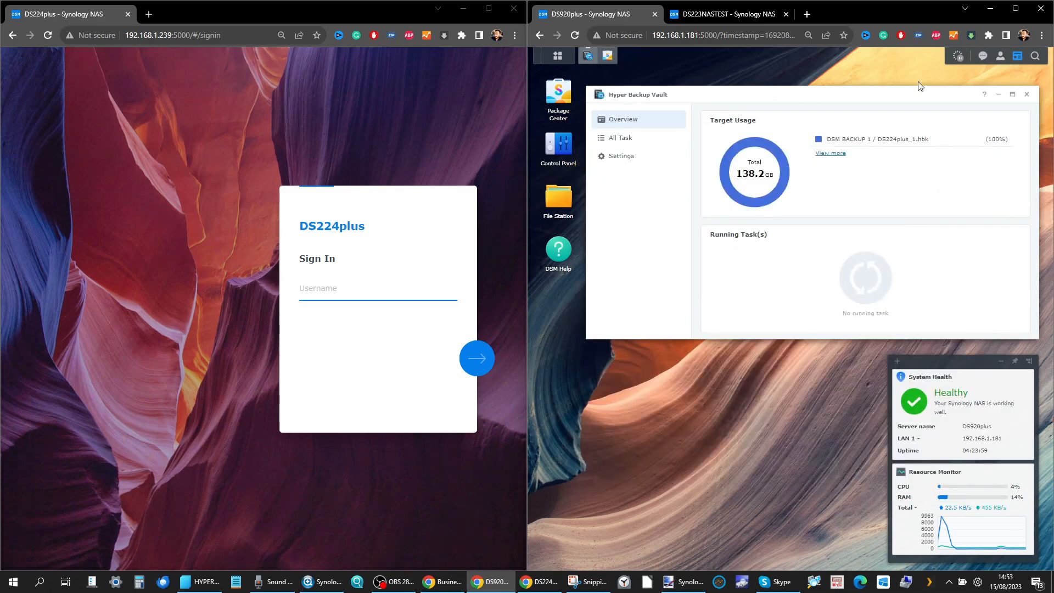
{"action": "left_click", "coordinate": [998, 95]}
Step: Sign in to the restored DS224plus with the administrator username and the account password
{"action": "left_click", "coordinate": [323, 289]}
{"action": "type", "text": "a"}
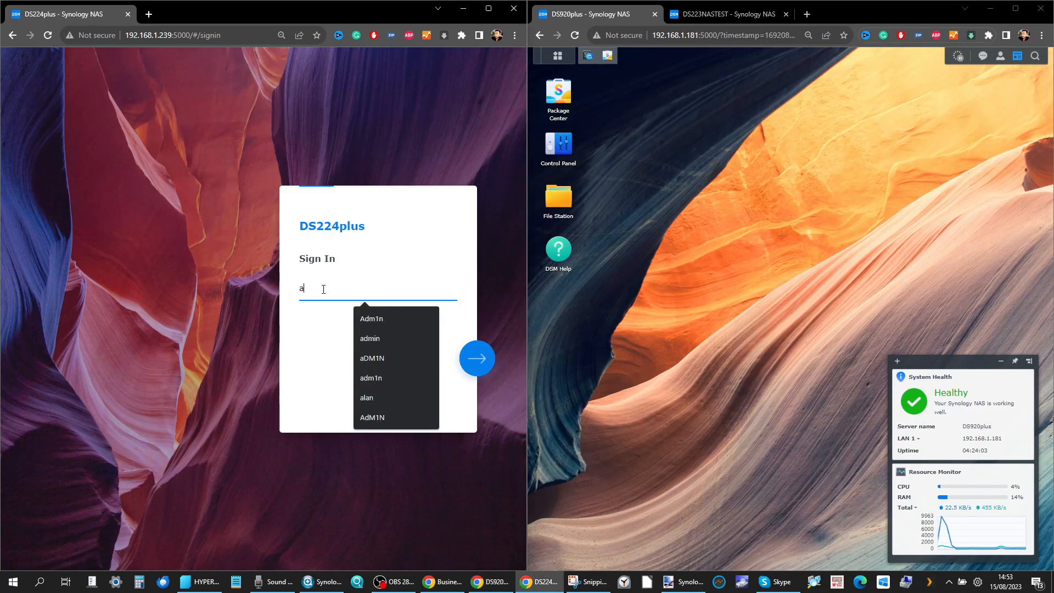
{"action": "type", "text": "DM1n"}
{"action": "key", "text": "BackSpace"}
{"action": "key", "text": "BackSpace"}
{"action": "key", "text": "BackSpace"}
{"action": "key", "text": "BackSpace"}
{"action": "key", "text": "BackSpace"}
{"action": "type", "text": "Adm1n"}
{"action": "key", "text": "Return"}
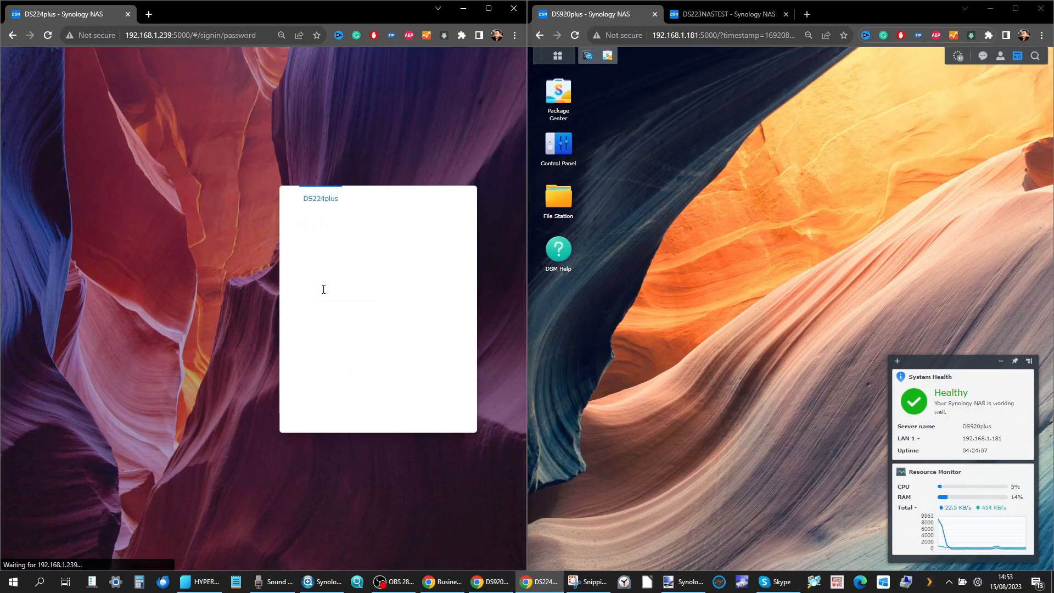
{"action": "type", "text": "••"}
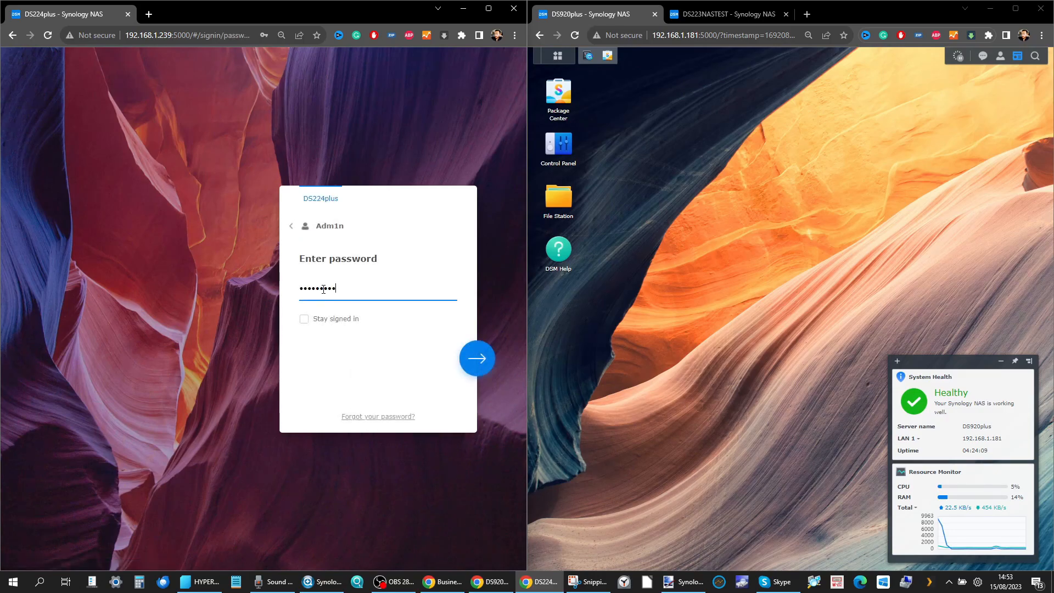
{"action": "left_click", "coordinate": [479, 358]}
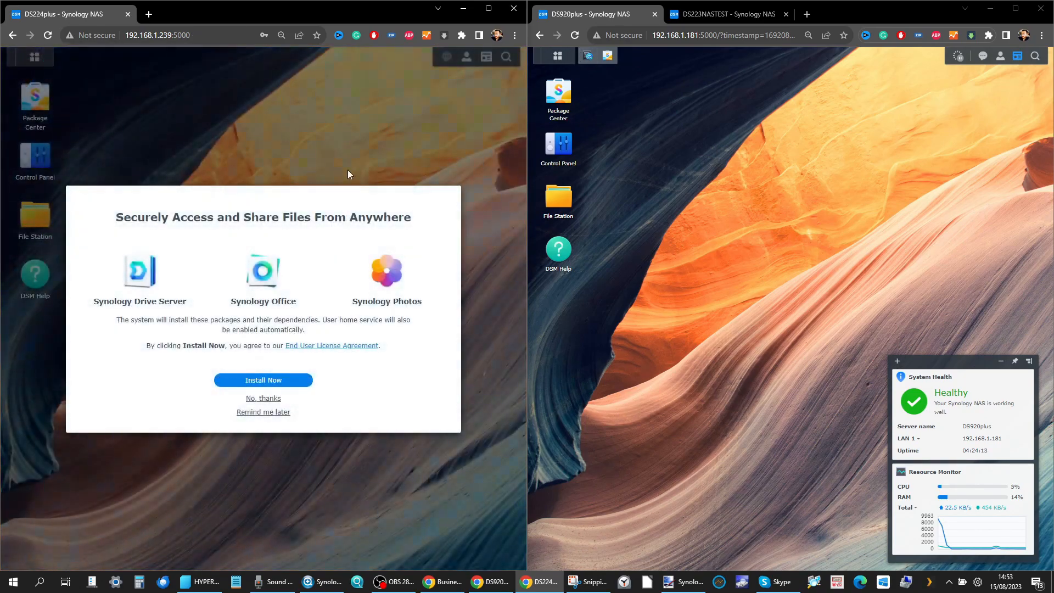
Step: Postpone the package installation and 2-factor authentication offers, and decline Adaptive MFA to reach the DS224plus desktop
{"action": "left_click", "coordinate": [361, 197]}
{"action": "left_click", "coordinate": [273, 413]}
{"action": "left_click", "coordinate": [273, 417]}
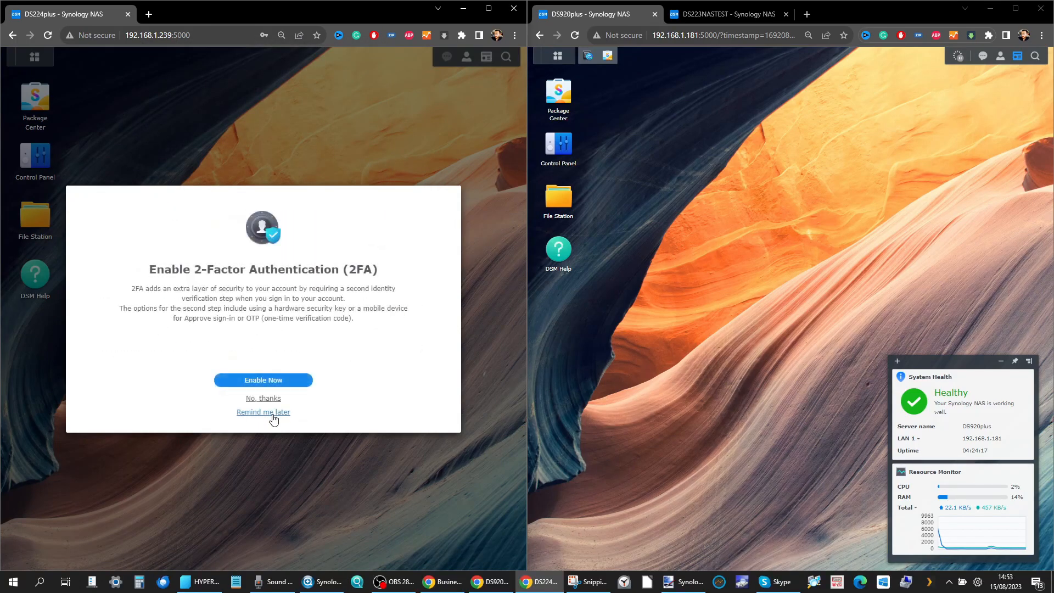
{"action": "left_click", "coordinate": [273, 417]}
{"action": "left_click", "coordinate": [272, 415]}
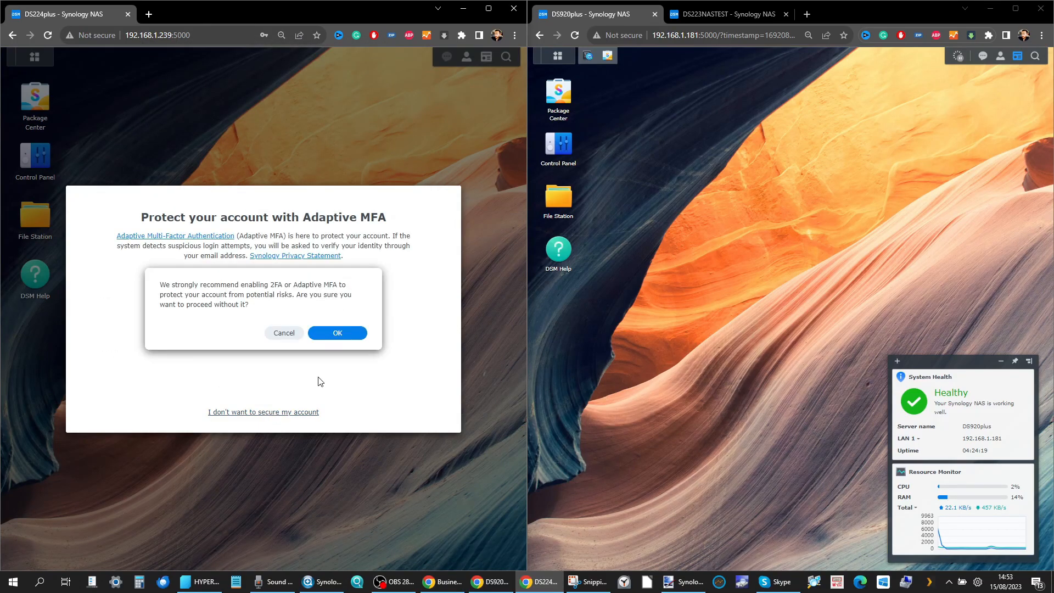
{"action": "left_click", "coordinate": [351, 332]}
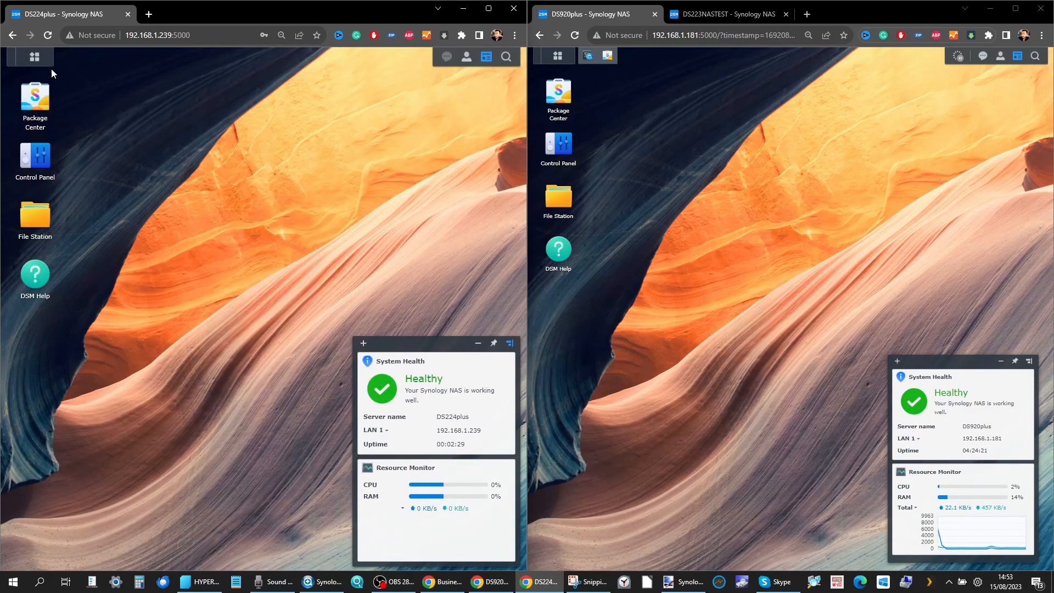
Step: Check the restored DSM Backup, PlexMediaServer, usbshare1 and video folders in File Station on the DS224plus, and minimize it
{"action": "left_click", "coordinate": [35, 213]}
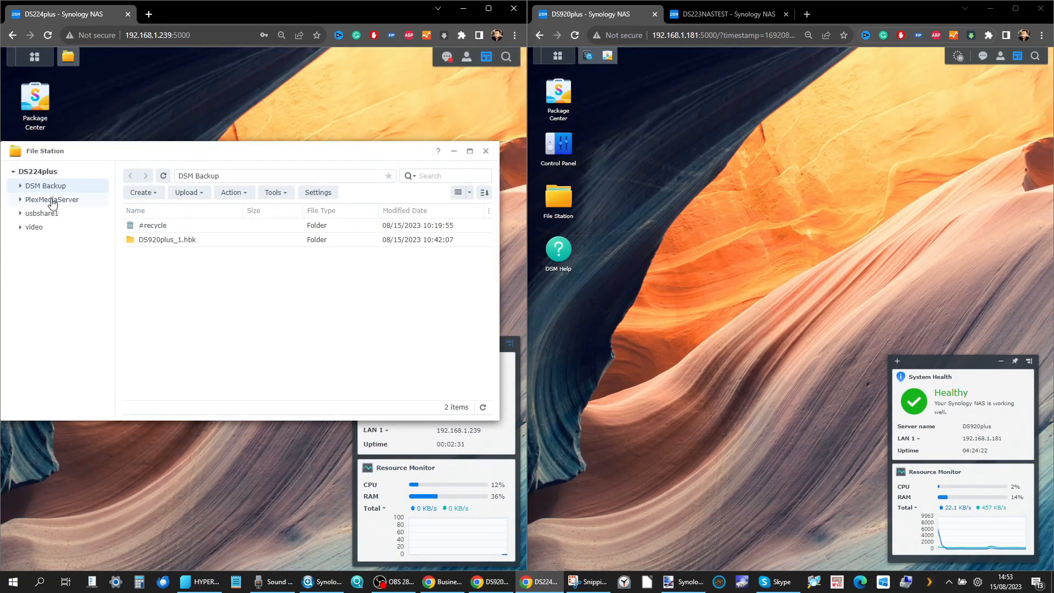
{"action": "left_click", "coordinate": [59, 200]}
{"action": "left_click", "coordinate": [52, 214]}
{"action": "left_click", "coordinate": [46, 228]}
{"action": "left_click", "coordinate": [55, 214]}
{"action": "left_click", "coordinate": [62, 200]}
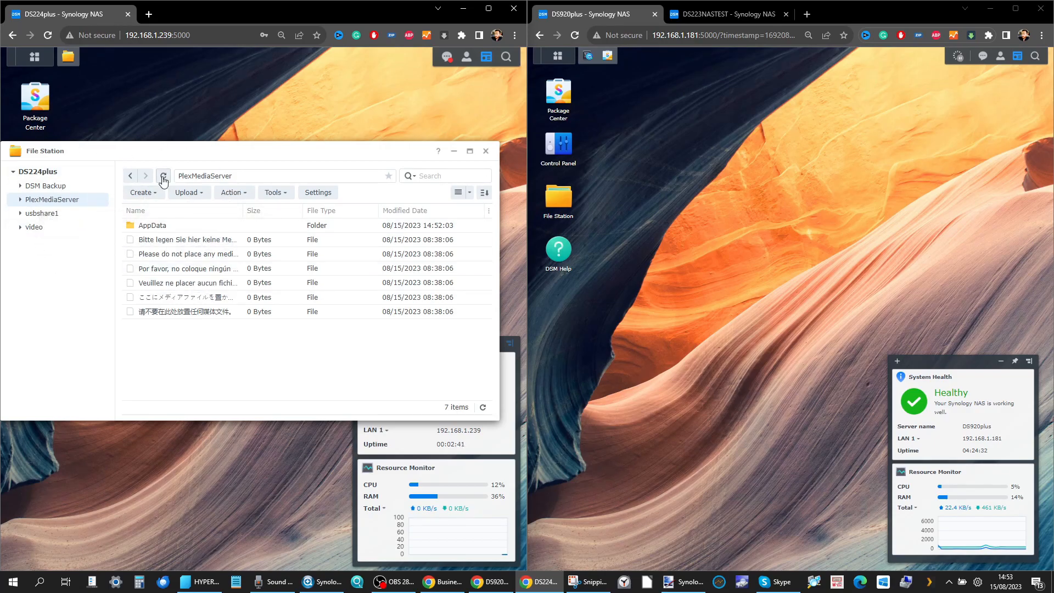
{"action": "left_click", "coordinate": [453, 151]}
Step: Review the DS224plus storage overview and the Storage Pool 1 and Volume 1 details in Storage Manager, and minimize it
{"action": "left_click", "coordinate": [34, 56]}
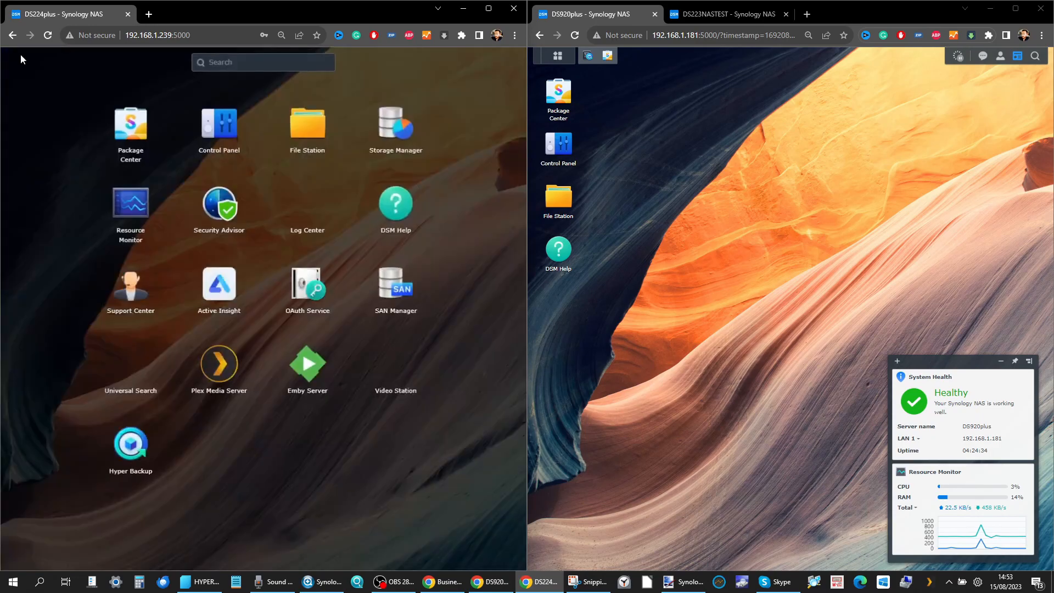
{"action": "left_click", "coordinate": [390, 132]}
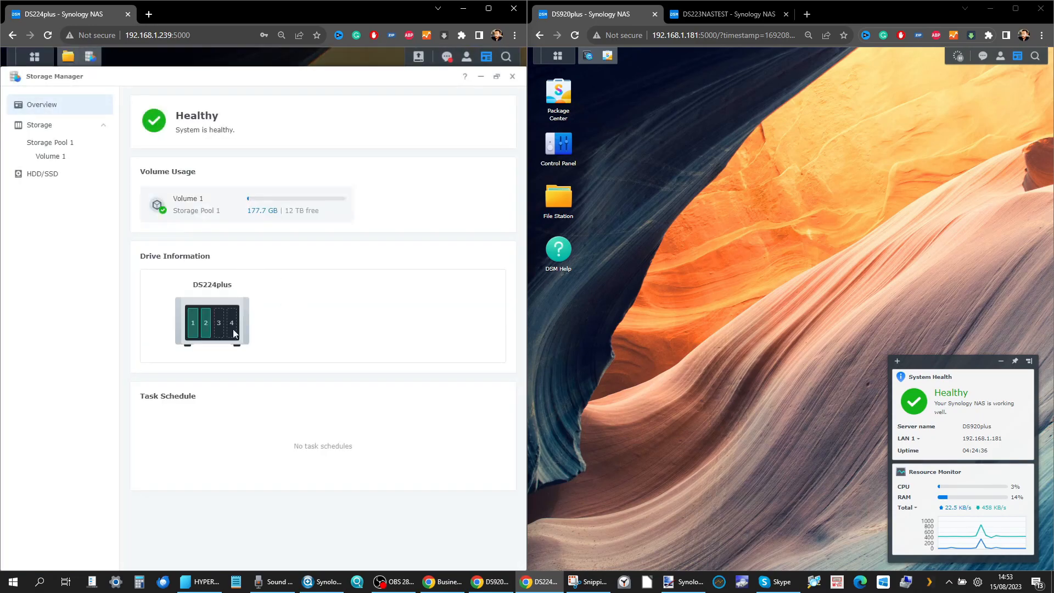
{"action": "left_click", "coordinate": [72, 145]}
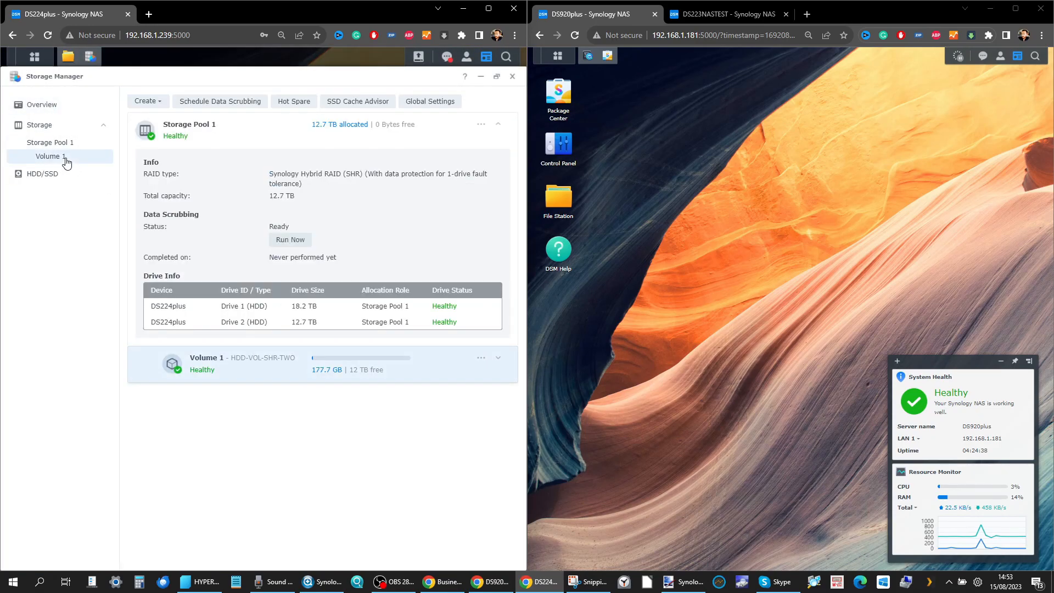
{"action": "left_click", "coordinate": [480, 76]}
Step: Browse all packages in the DS224plus Package Center to check the restored apps, and close it
{"action": "left_click", "coordinate": [33, 57]}
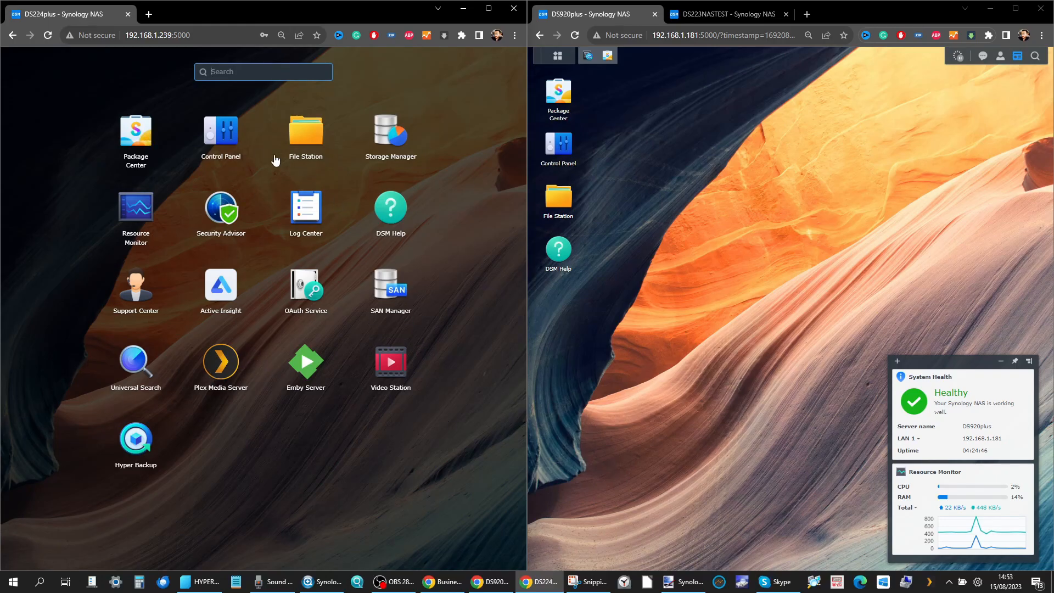
{"action": "left_click", "coordinate": [153, 145]}
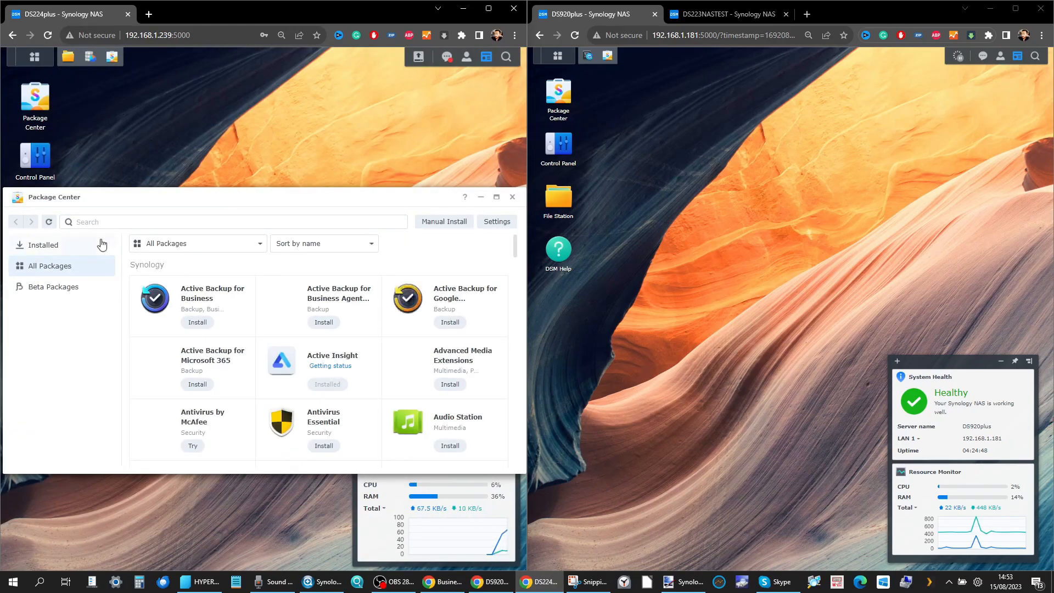
{"action": "scroll", "coordinate": [309, 330], "scroll_direction": "down", "scroll_amount": 3}
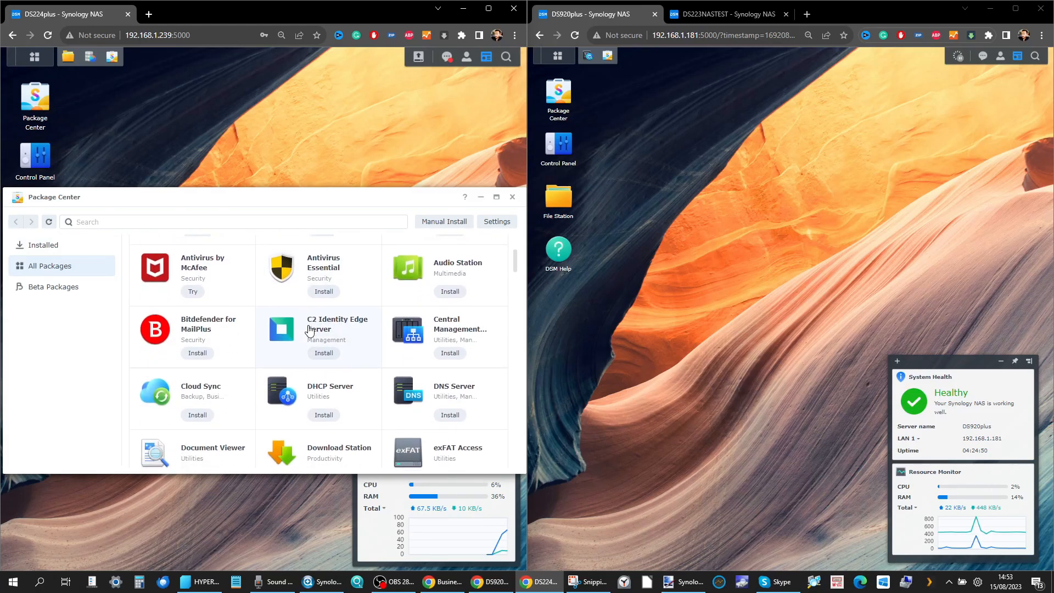
{"action": "scroll", "coordinate": [297, 330], "scroll_direction": "up", "scroll_amount": 3}
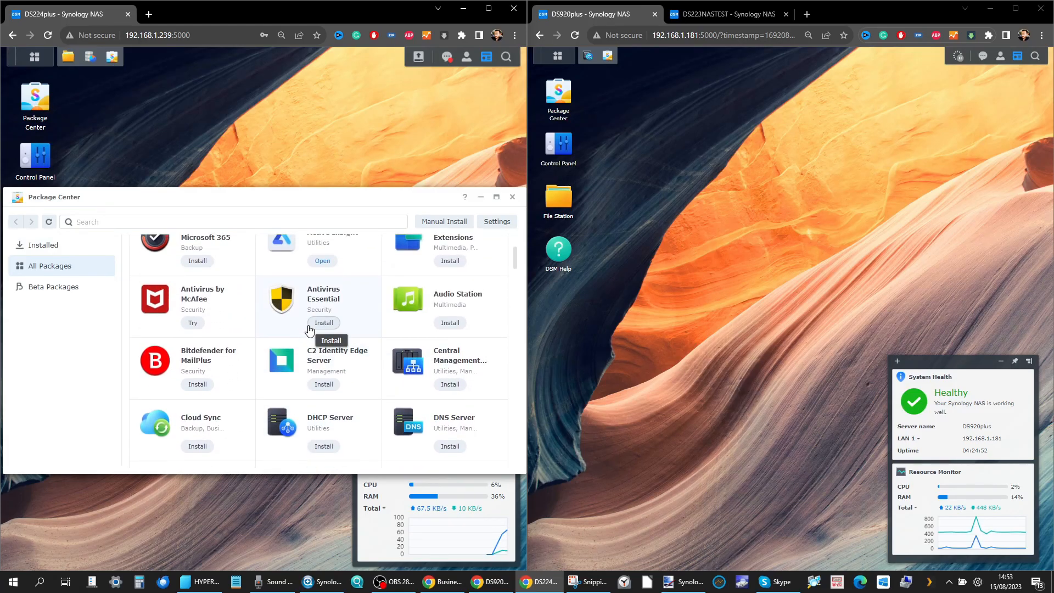
{"action": "scroll", "coordinate": [254, 289], "scroll_direction": "down", "scroll_amount": 10}
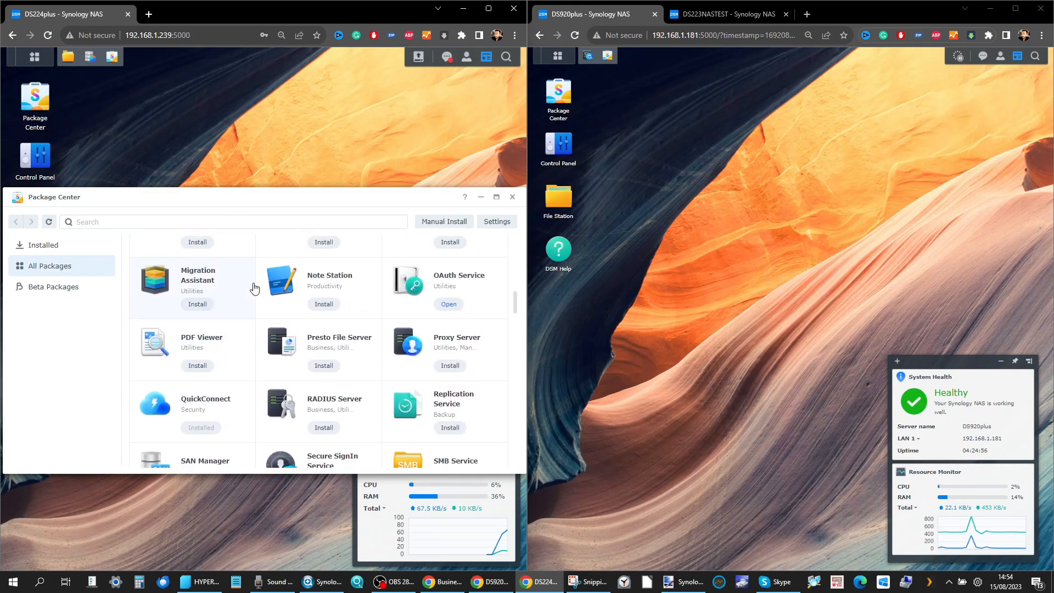
{"action": "scroll", "coordinate": [255, 288], "scroll_direction": "down", "scroll_amount": 2}
{"action": "left_click", "coordinate": [512, 197]}
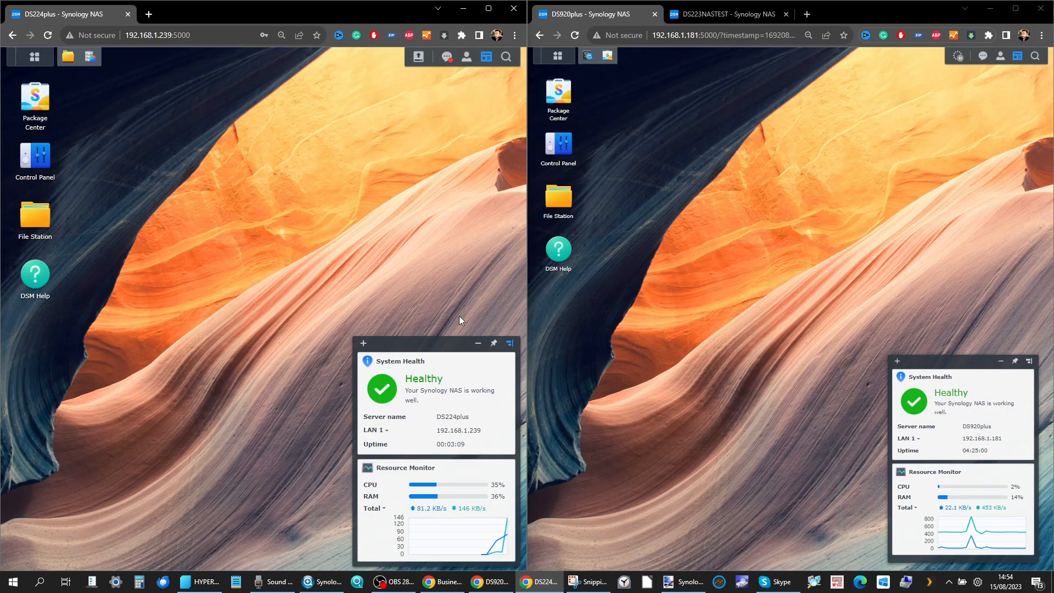
Step: Open Hyper Backup on the DS224plus to check the restored Synology NAS 1 backup task
{"action": "left_click", "coordinate": [34, 56]}
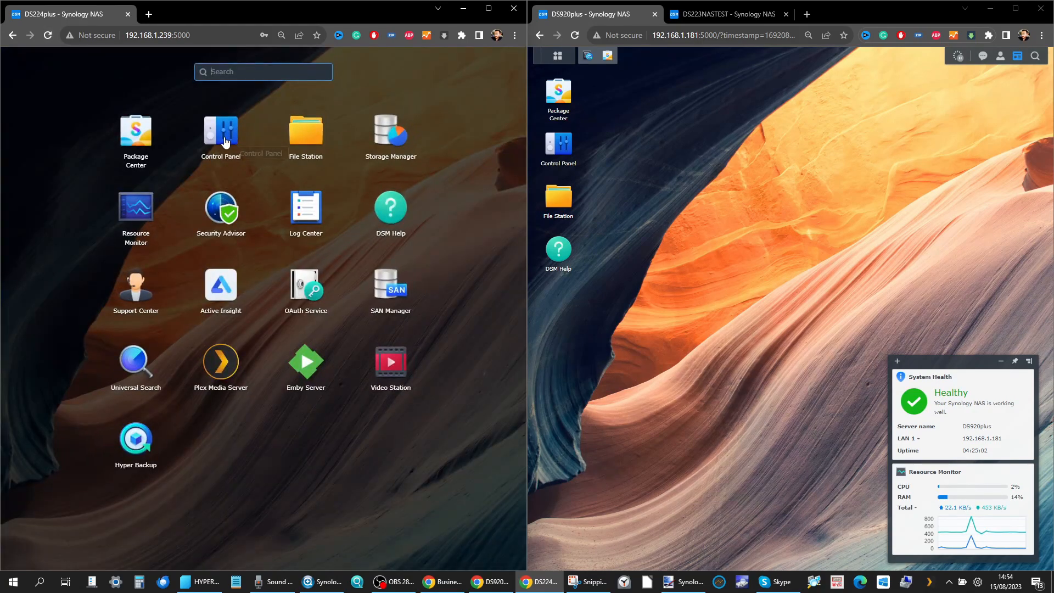
{"action": "left_click", "coordinate": [136, 439]}
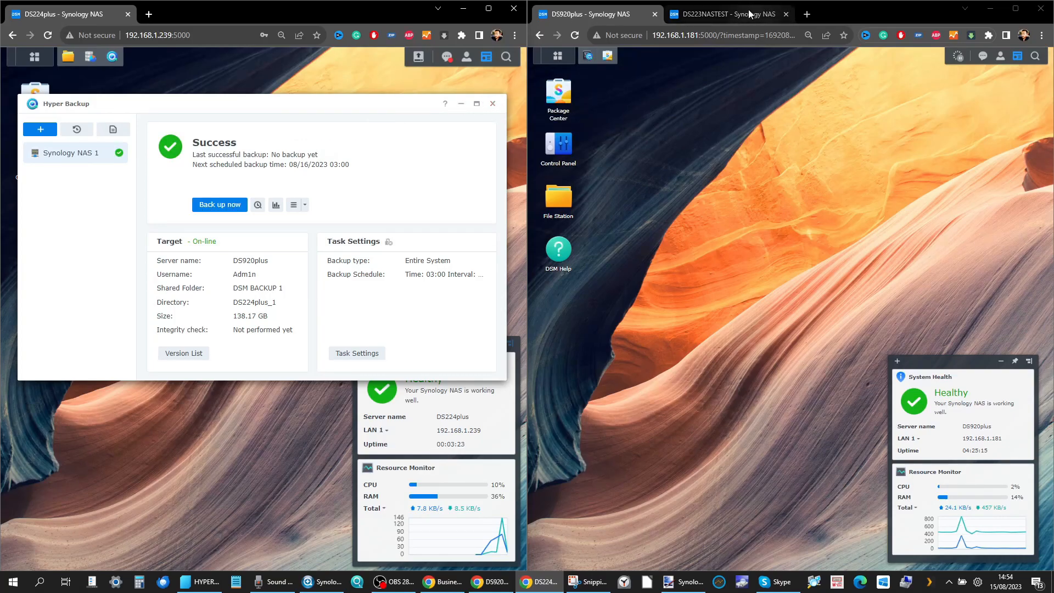
Step: Switch to the DS223NASTEST and read the full list of models supporting entire system backup on its Hyper Backup beta page
{"action": "left_click", "coordinate": [725, 13]}
{"action": "left_click", "coordinate": [666, 129]}
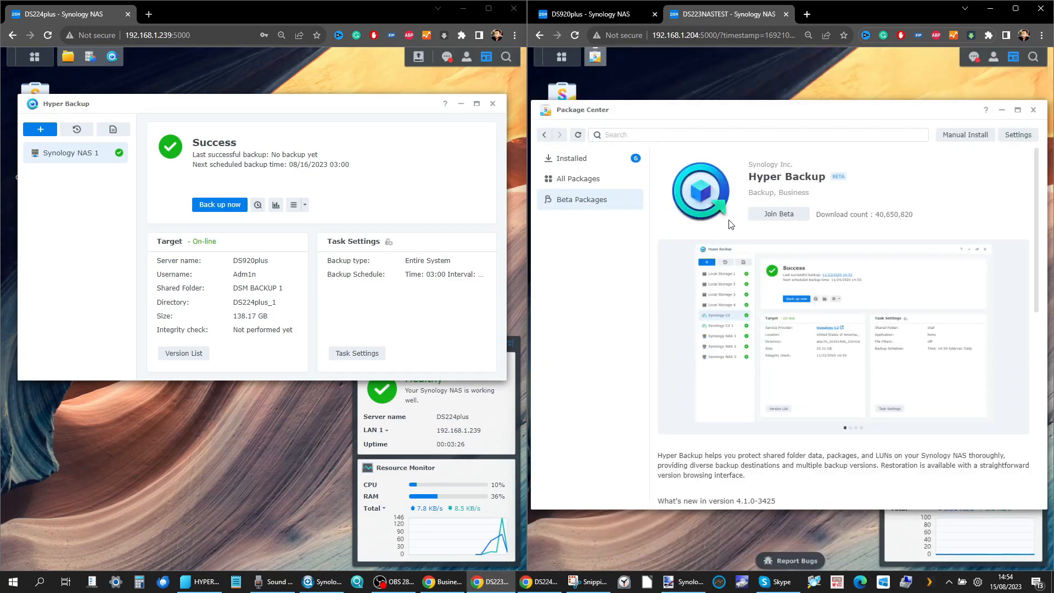
{"action": "scroll", "coordinate": [730, 224], "scroll_direction": "down", "scroll_amount": 10}
{"action": "left_click", "coordinate": [671, 215]}
{"action": "scroll", "coordinate": [789, 280], "scroll_direction": "up", "scroll_amount": 2}
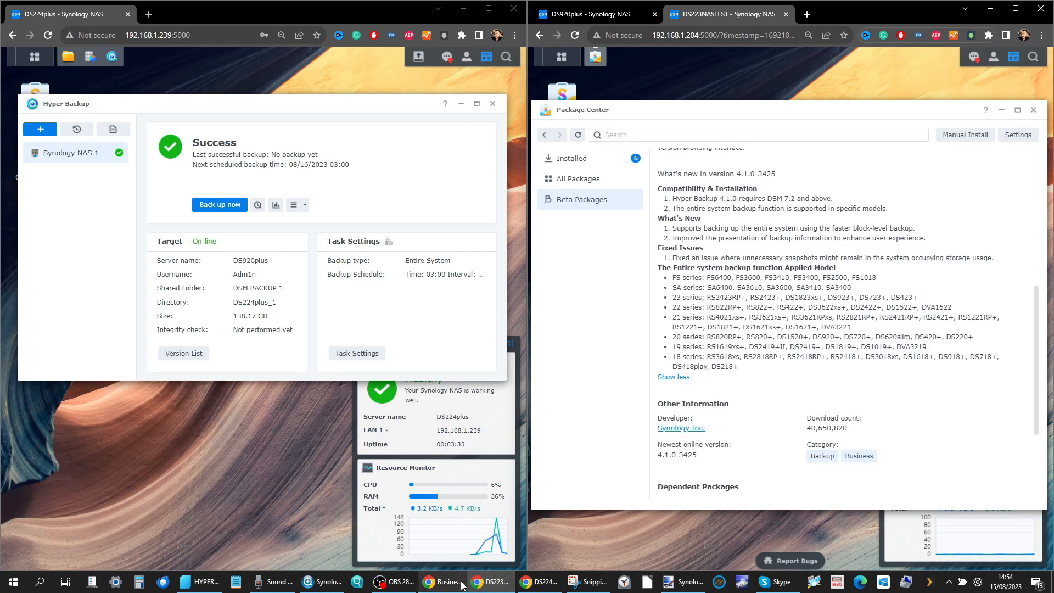
Step: Look over the Synology DSM full backup article draft and its preview on NAS Compares, and minimize that browser window
{"action": "left_click", "coordinate": [442, 581]}
{"action": "left_click", "coordinate": [529, 8]}
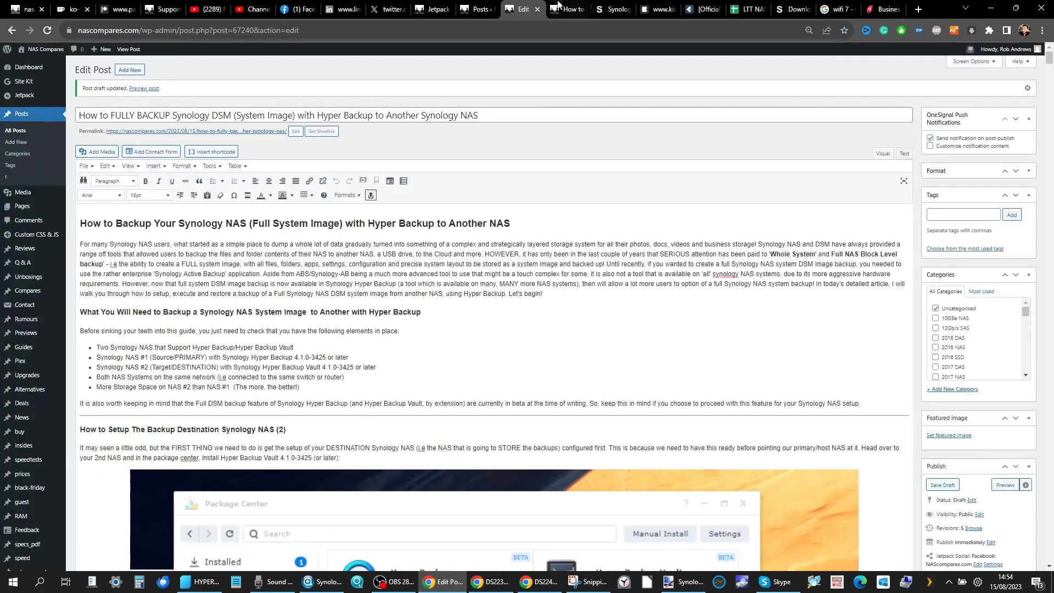
{"action": "left_click", "coordinate": [563, 8]}
{"action": "scroll", "coordinate": [518, 274], "scroll_direction": "down", "scroll_amount": 10}
{"action": "scroll", "coordinate": [516, 299], "scroll_direction": "down", "scroll_amount": 10}
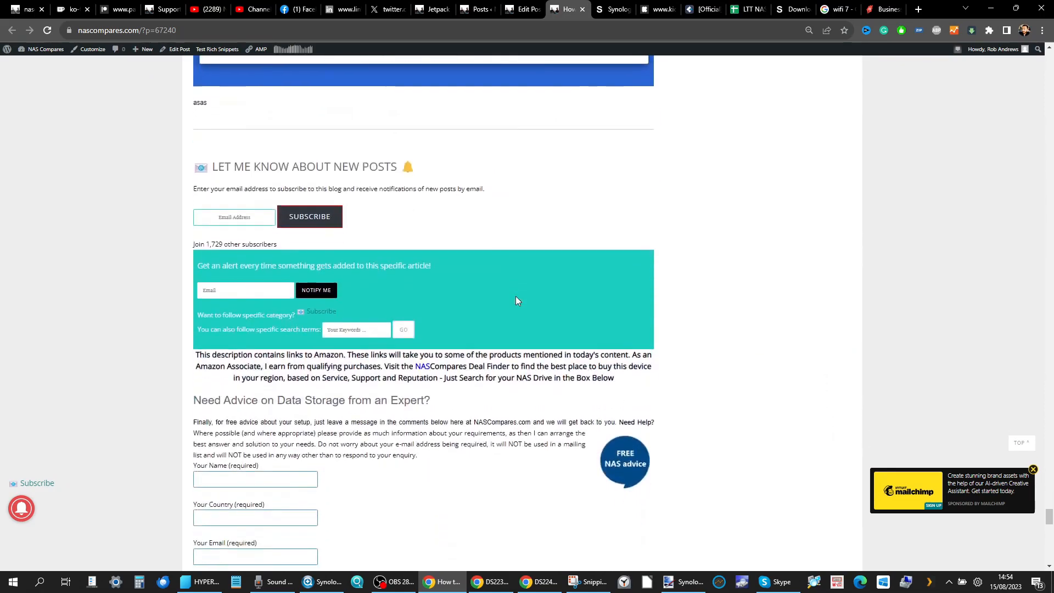
{"action": "left_click", "coordinate": [994, 9]}
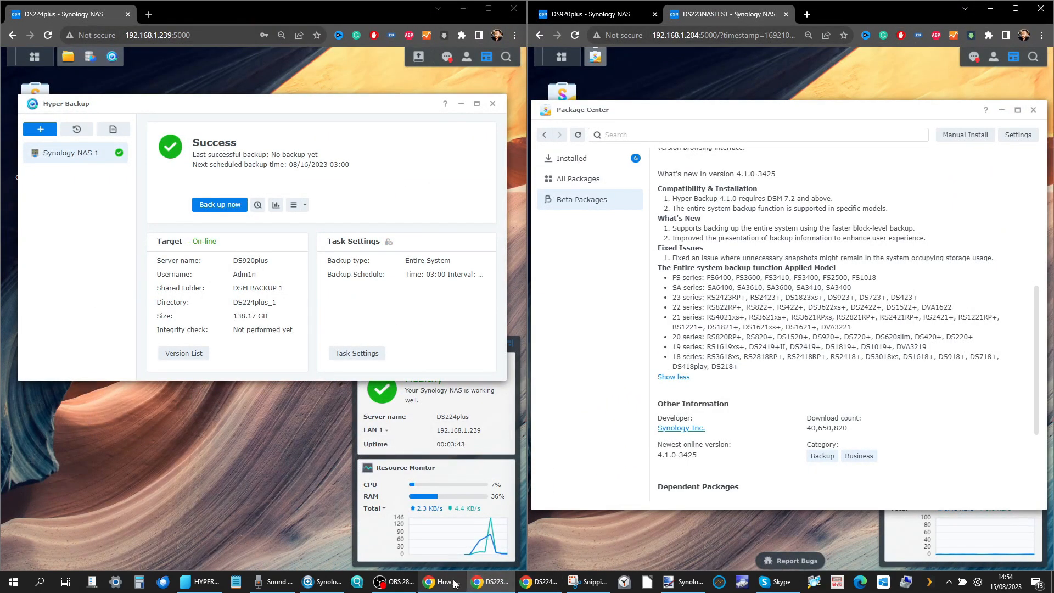
Step: Restore the NAS Compares browser window, reload the nascompares.com home page and look through its articles and help section
{"action": "mouse_move", "coordinate": [454, 584]}
{"action": "left_click", "coordinate": [448, 555]}
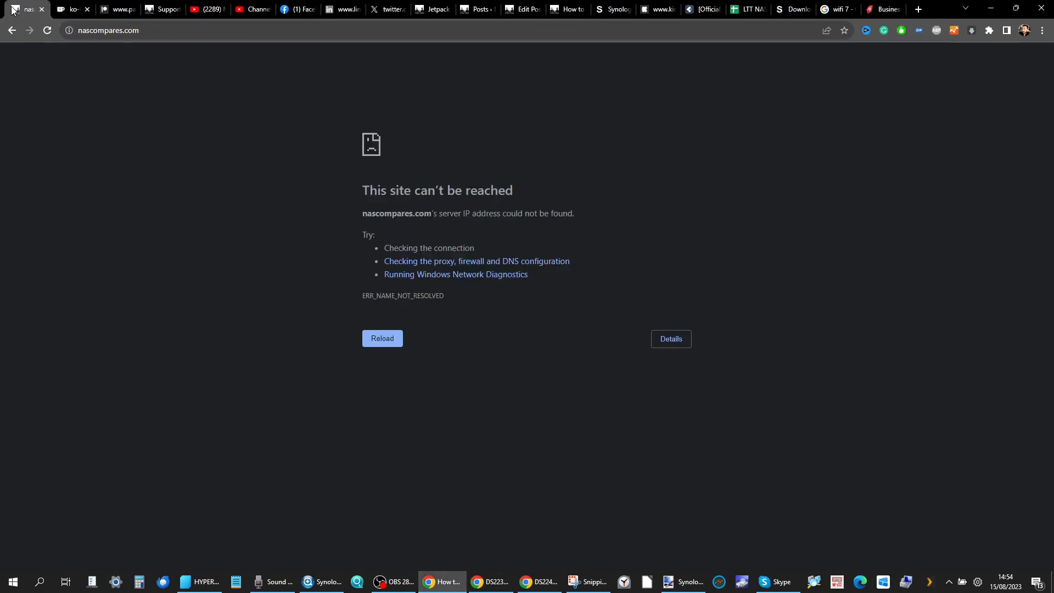
{"action": "left_click", "coordinate": [142, 32]}
{"action": "key", "text": "Return"}
{"action": "scroll", "coordinate": [377, 219], "scroll_direction": "down", "scroll_amount": 5}
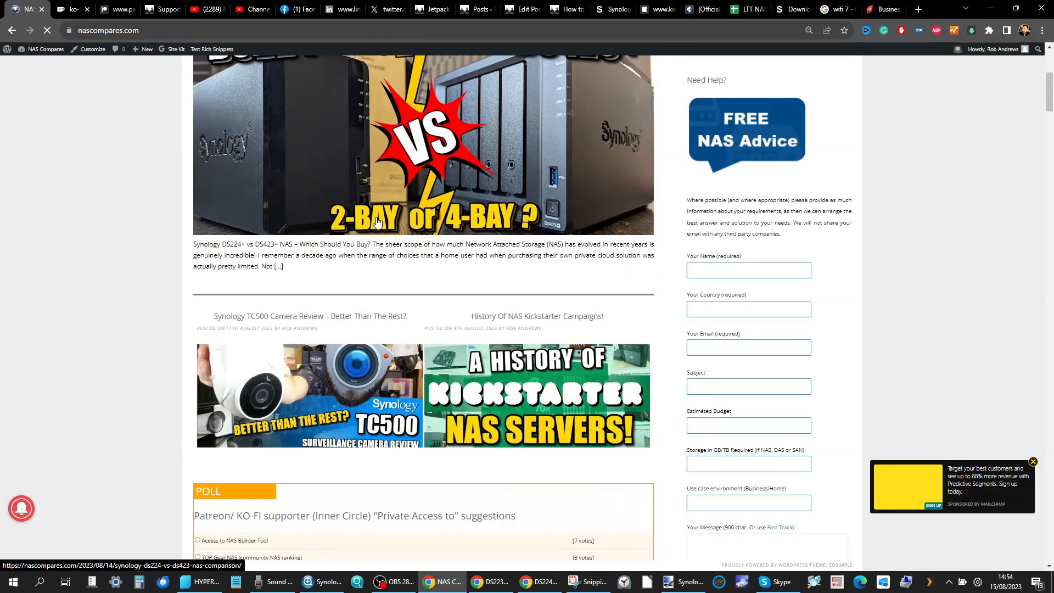
{"action": "scroll", "coordinate": [378, 221], "scroll_direction": "down", "scroll_amount": 3}
{"action": "scroll", "coordinate": [377, 221], "scroll_direction": "up", "scroll_amount": 8}
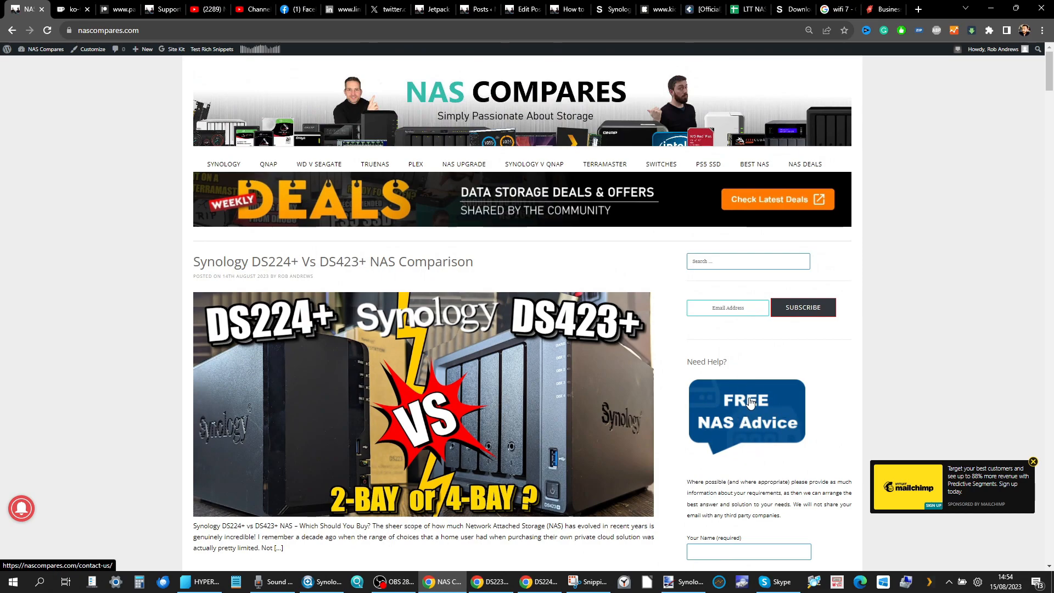
{"action": "scroll", "coordinate": [750, 402], "scroll_direction": "down", "scroll_amount": 2}
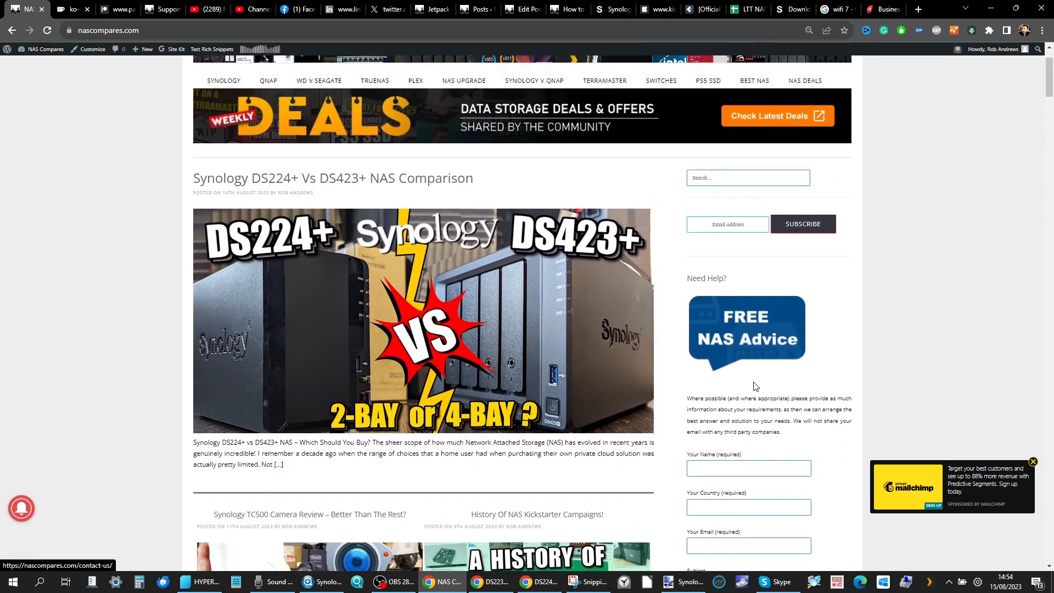
Step: Open the Free NAS Advice contact page and look through its community, official and Reddit support links
{"action": "left_click", "coordinate": [761, 328]}
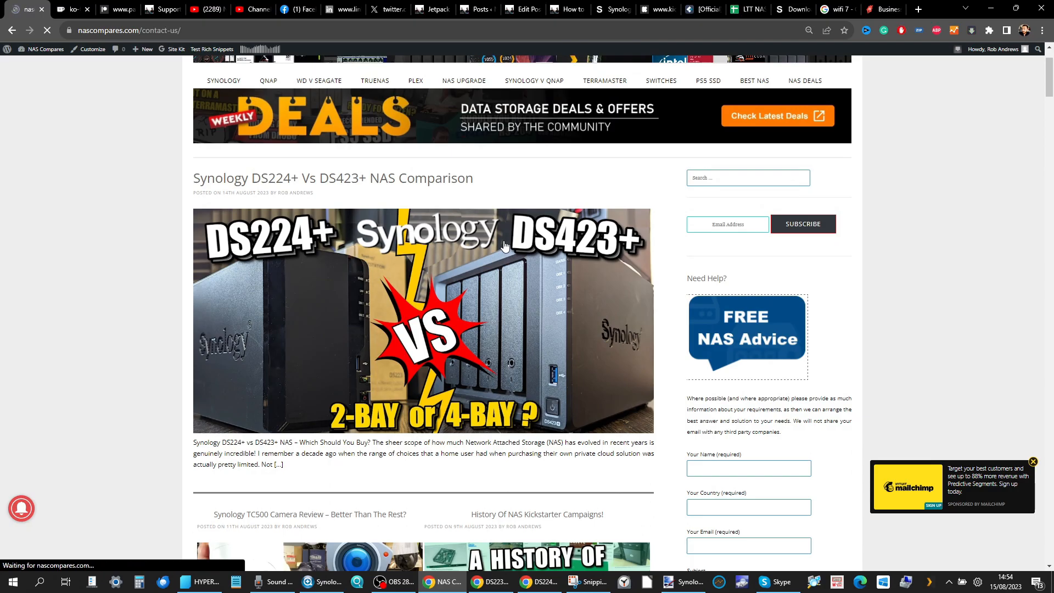
{"action": "scroll", "coordinate": [504, 244], "scroll_direction": "down", "scroll_amount": 5}
{"action": "scroll", "coordinate": [504, 245], "scroll_direction": "down", "scroll_amount": 15}
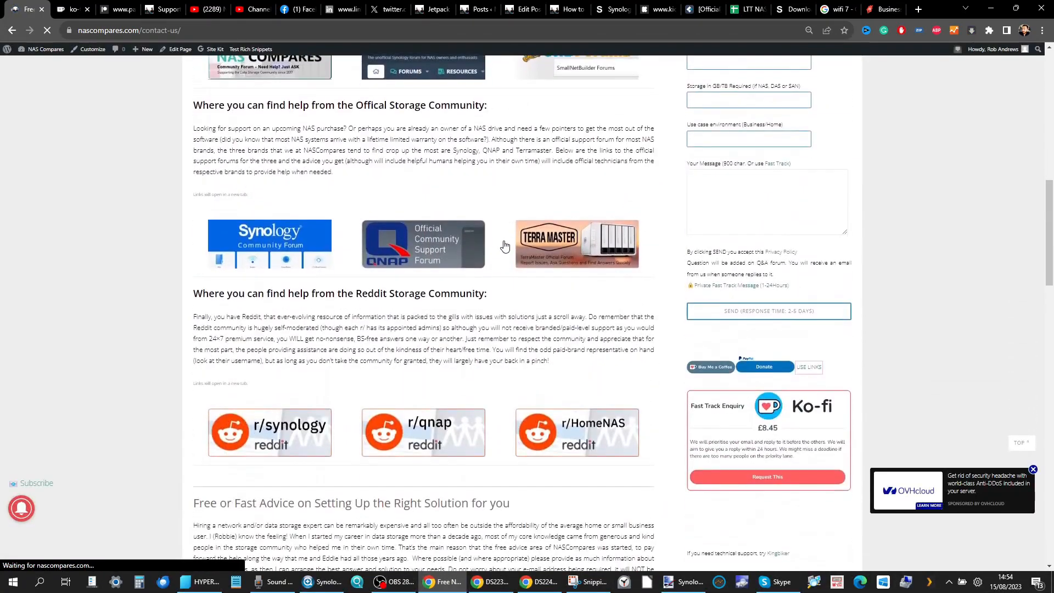
{"action": "scroll", "coordinate": [504, 245], "scroll_direction": "down", "scroll_amount": 10}
{"action": "scroll", "coordinate": [504, 246], "scroll_direction": "up", "scroll_amount": 15}
{"action": "scroll", "coordinate": [504, 246], "scroll_direction": "up", "scroll_amount": 8}
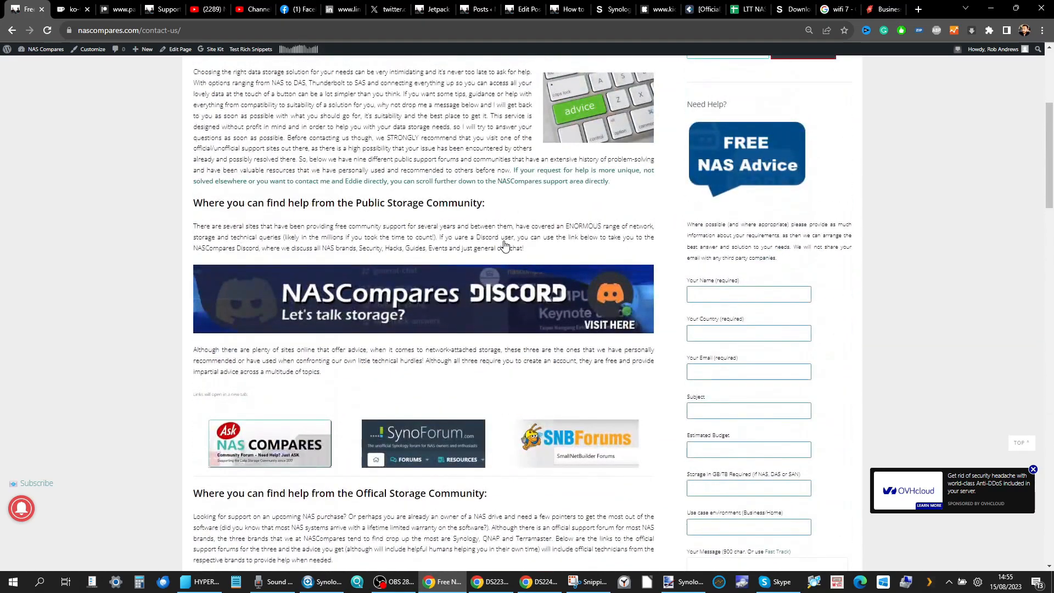
Step: Review the full Free NAS Advice page, including its forum and Reddit links, enquiry form and terms, and open the NAS Compares Ko-fi page
{"action": "scroll", "coordinate": [504, 245], "scroll_direction": "up", "scroll_amount": 5}
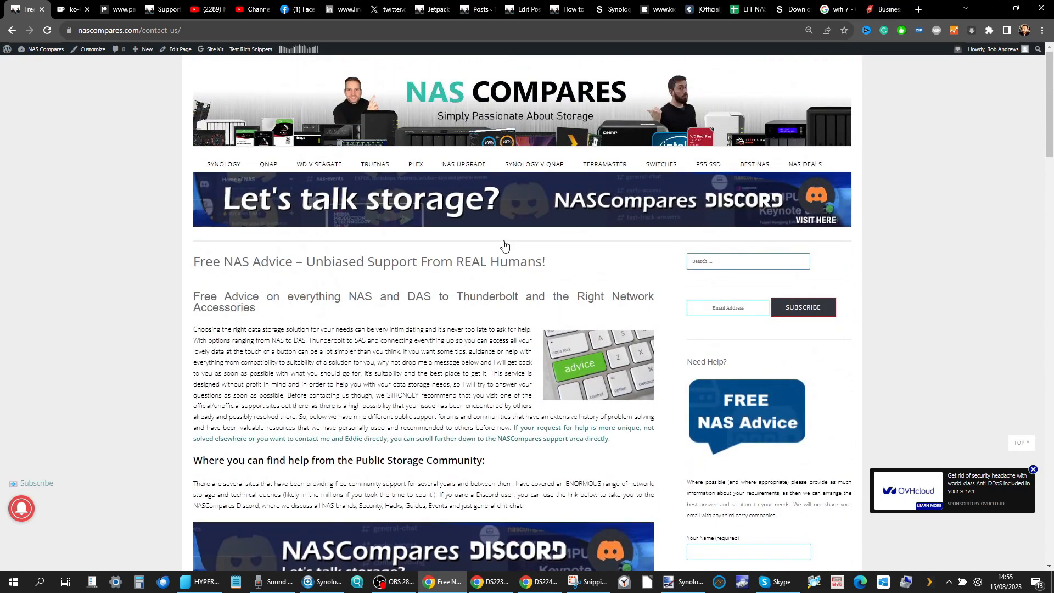
{"action": "scroll", "coordinate": [504, 246], "scroll_direction": "down", "scroll_amount": 15}
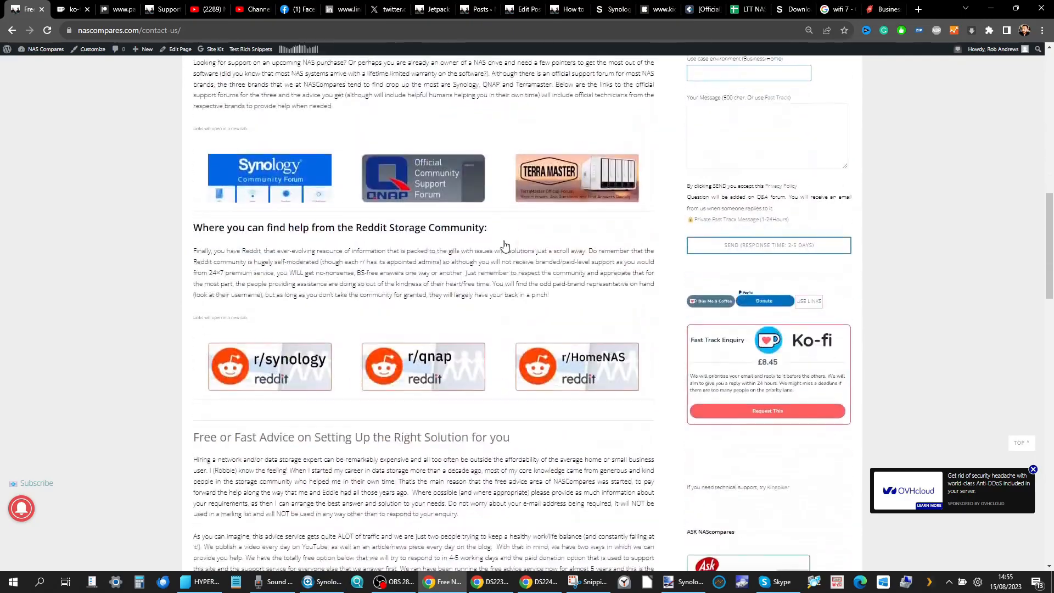
{"action": "scroll", "coordinate": [504, 246], "scroll_direction": "down", "scroll_amount": 20}
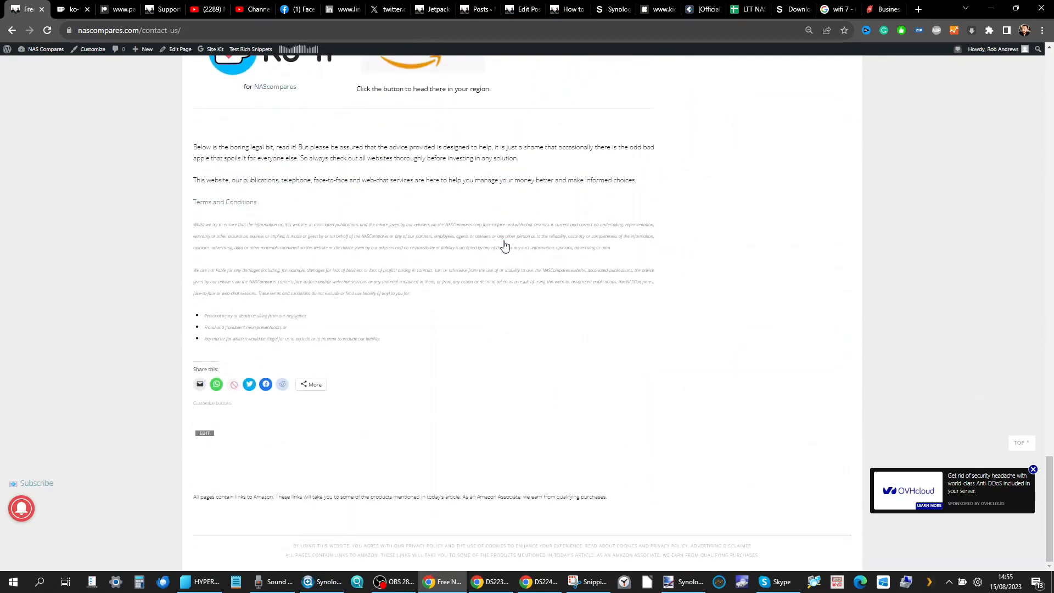
{"action": "scroll", "coordinate": [504, 245], "scroll_direction": "up", "scroll_amount": 20}
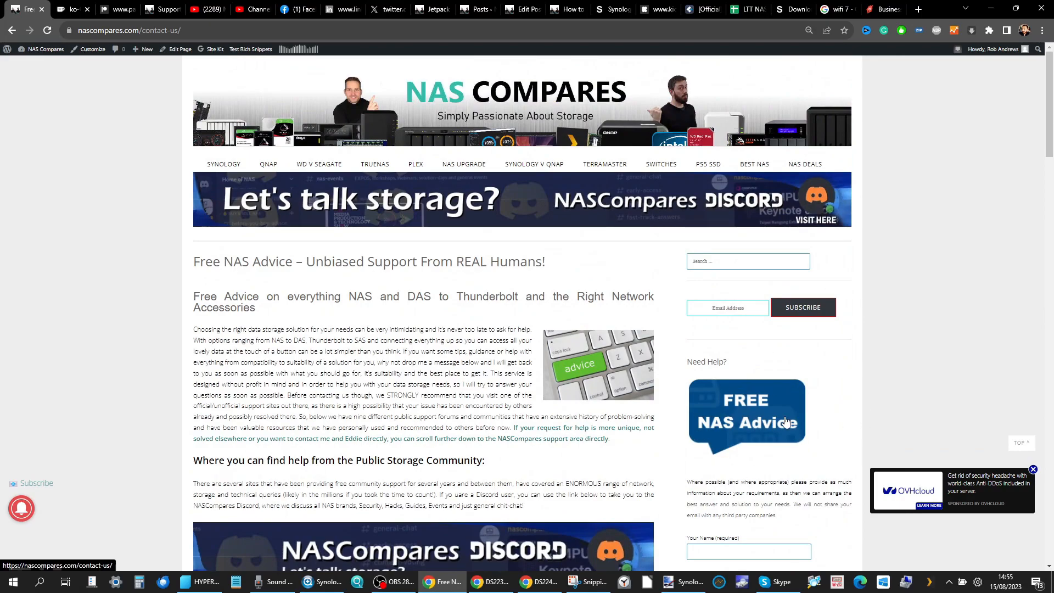
{"action": "scroll", "coordinate": [514, 297], "scroll_direction": "down", "scroll_amount": 3}
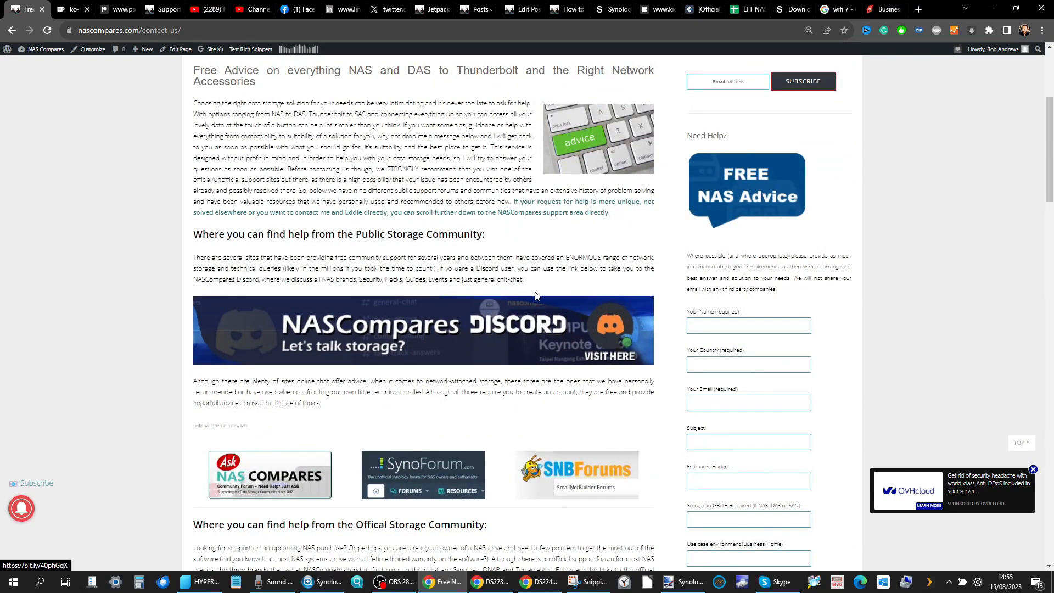
{"action": "scroll", "coordinate": [536, 297], "scroll_direction": "down", "scroll_amount": 7}
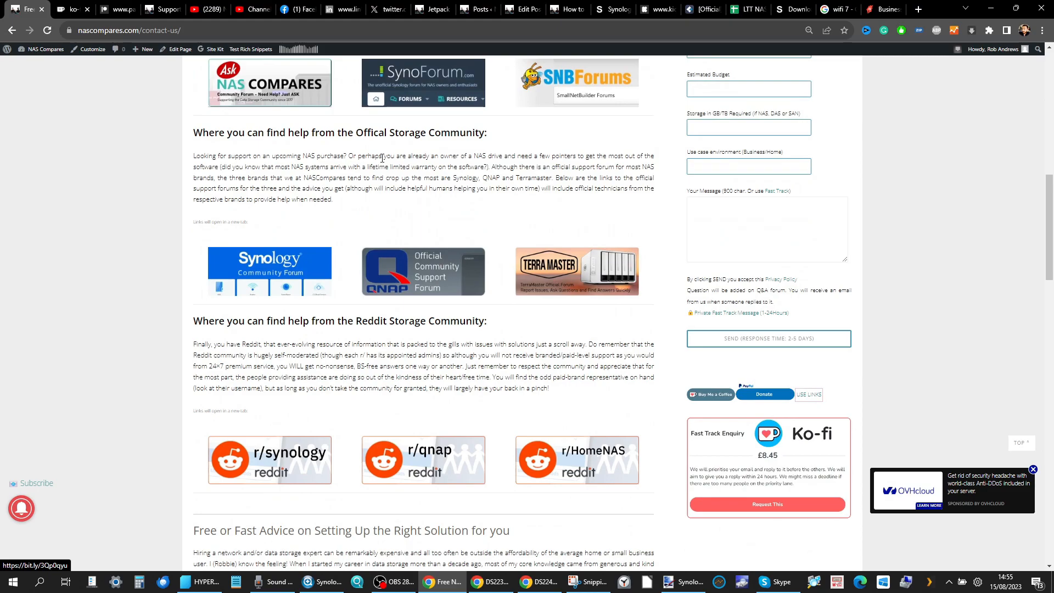
{"action": "scroll", "coordinate": [536, 297], "scroll_direction": "down", "scroll_amount": 2}
{"action": "scroll", "coordinate": [548, 329], "scroll_direction": "up", "scroll_amount": 2}
{"action": "scroll", "coordinate": [545, 269], "scroll_direction": "up", "scroll_amount": 2}
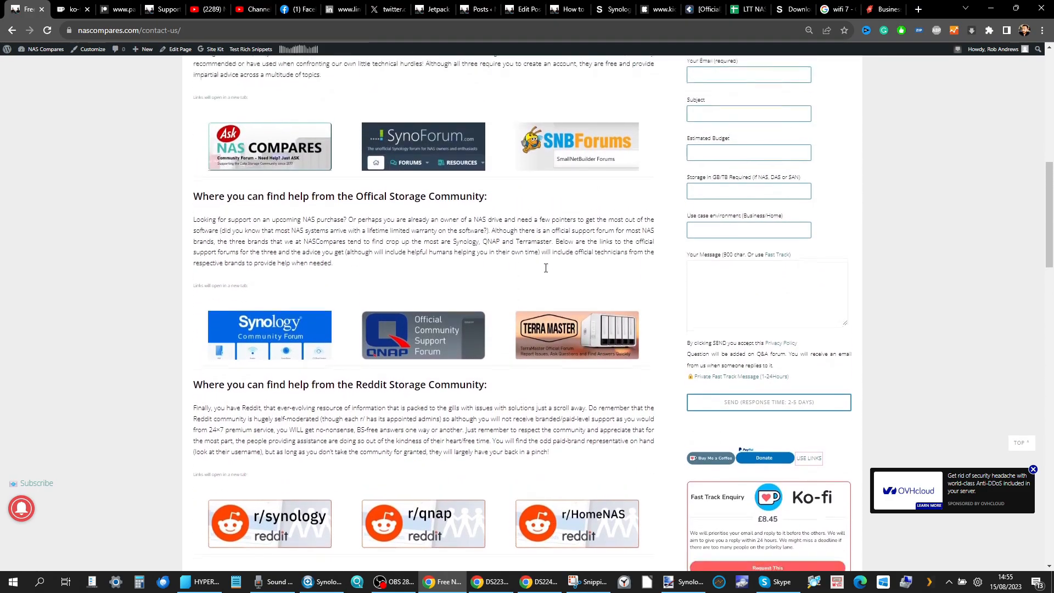
{"action": "scroll", "coordinate": [546, 268], "scroll_direction": "down", "scroll_amount": 9}
{"action": "left_click", "coordinate": [545, 273]}
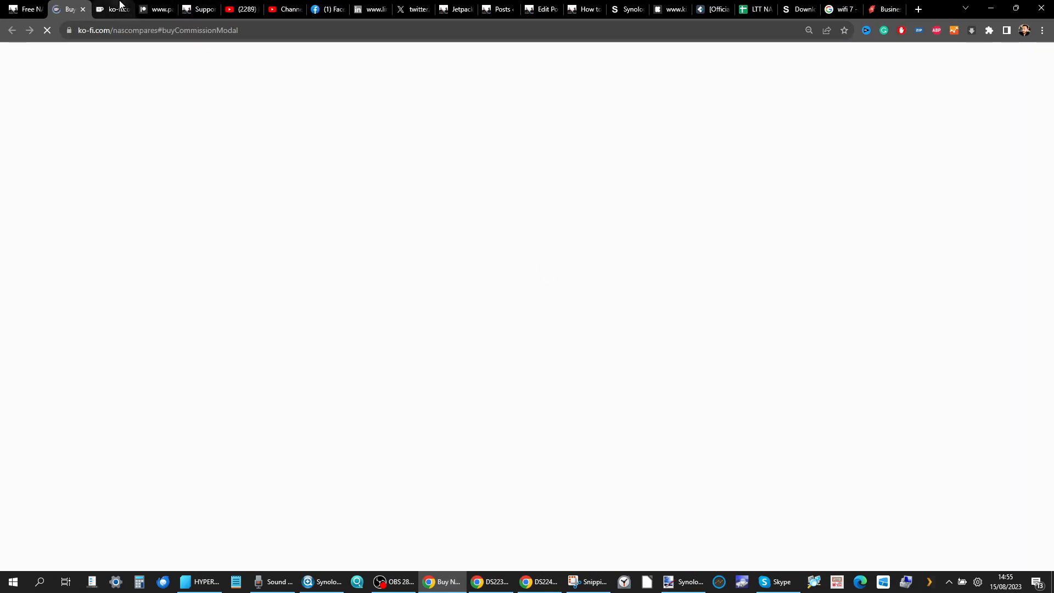
Step: Bring the DS224plus Hyper Backup window and the DS223NASTEST Package Center window back into view side by side
{"action": "left_click", "coordinate": [532, 587]}
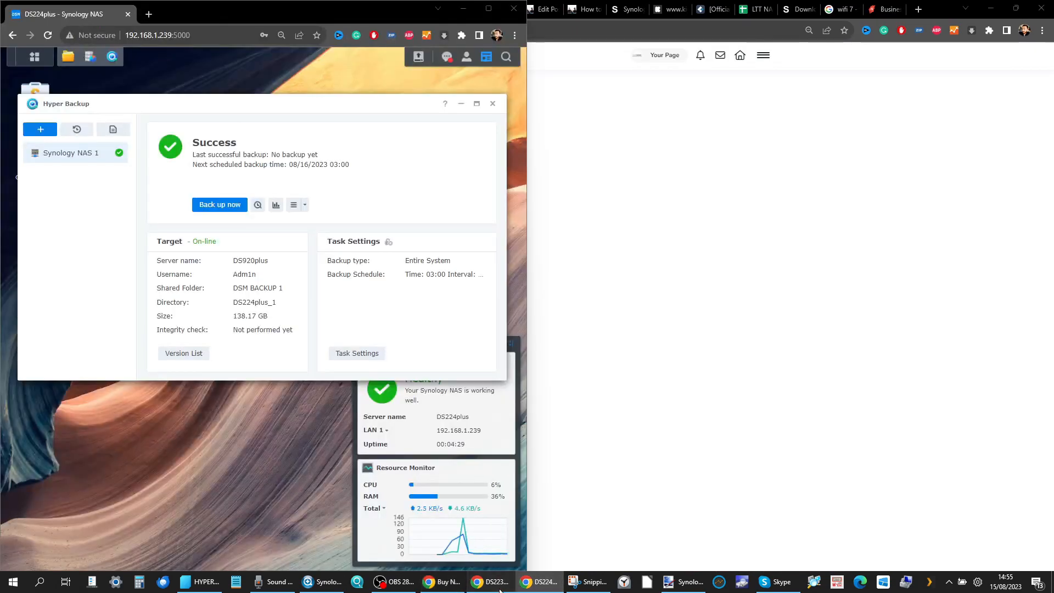
{"action": "left_click", "coordinate": [491, 582]}
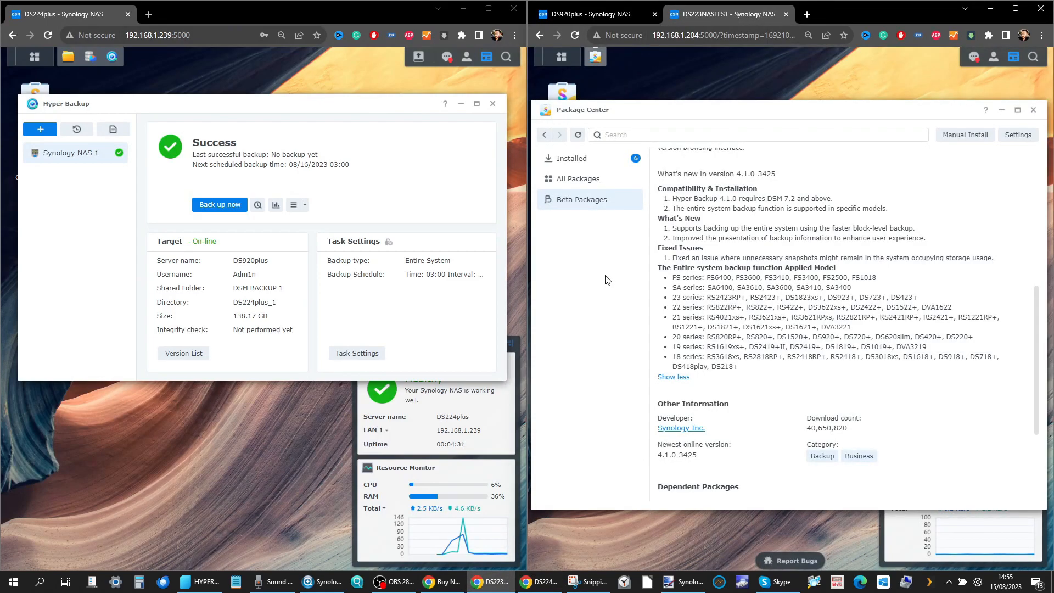